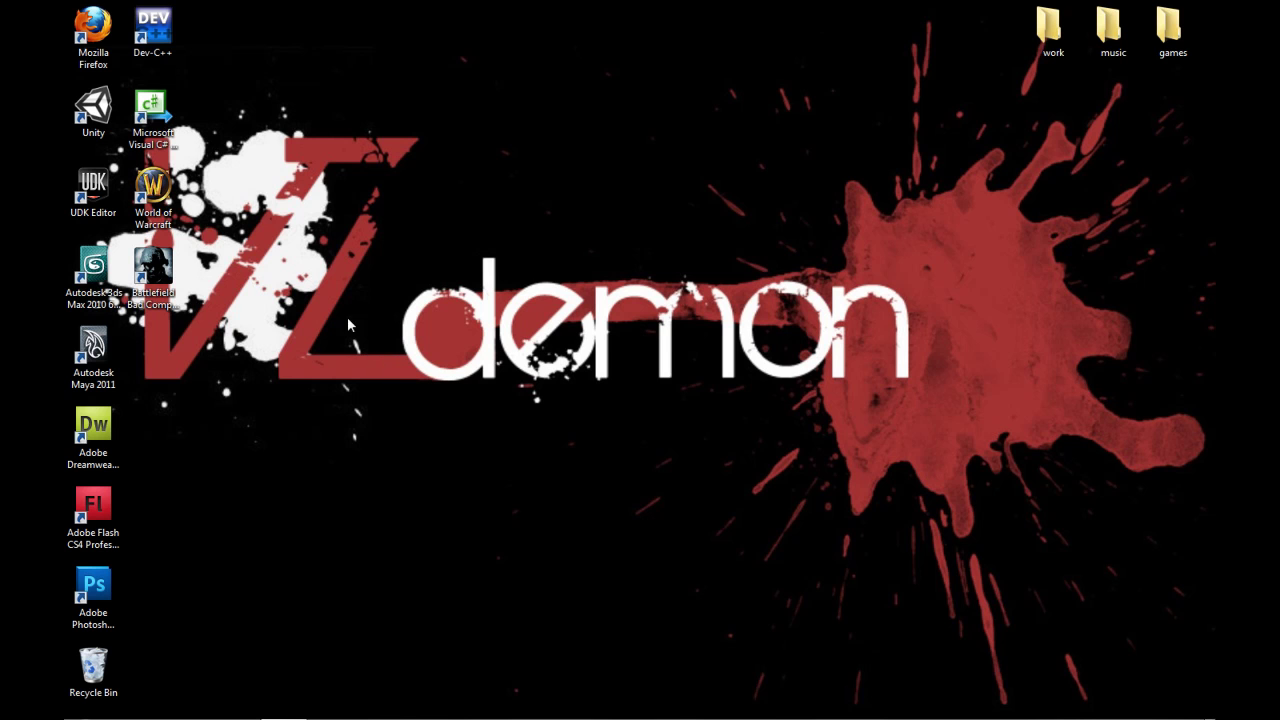
Step: Launch Unity from the desktop shortcut to open the FirstPersonShooter project
click(112, 132)
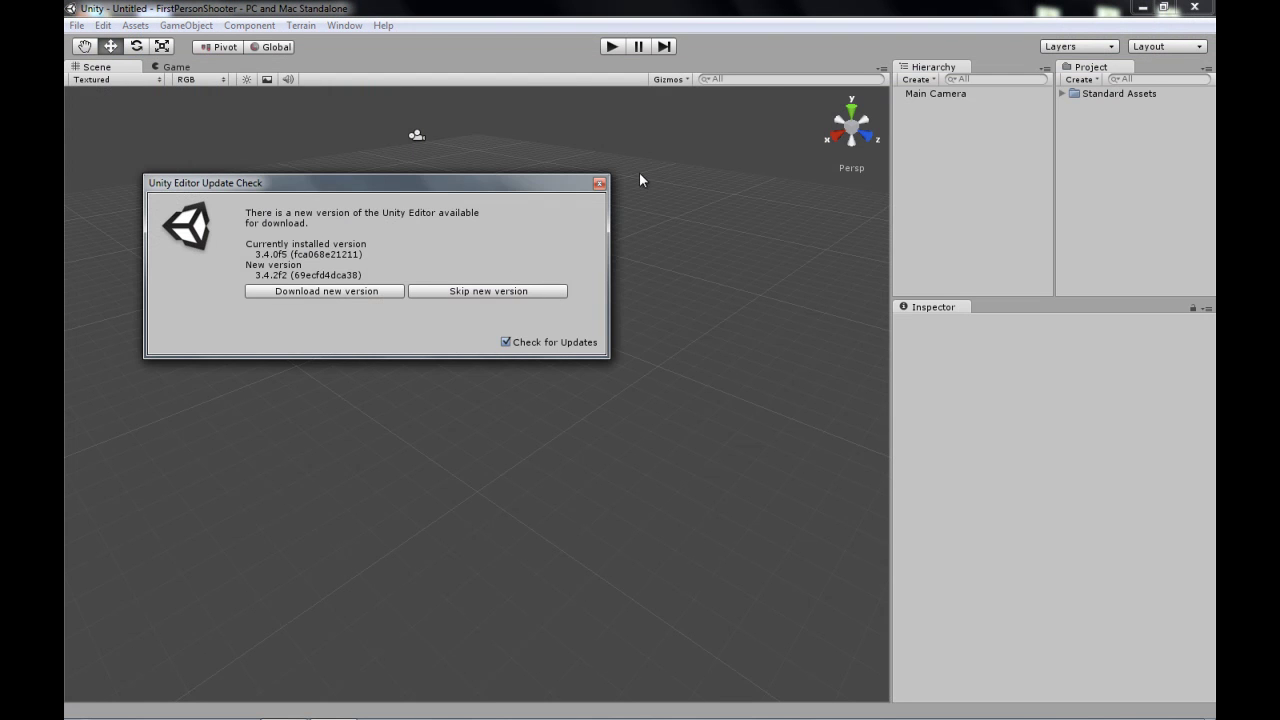
Step: Close the Editor Update Check dialog and orbit the empty scene around Main Camera
click(599, 183)
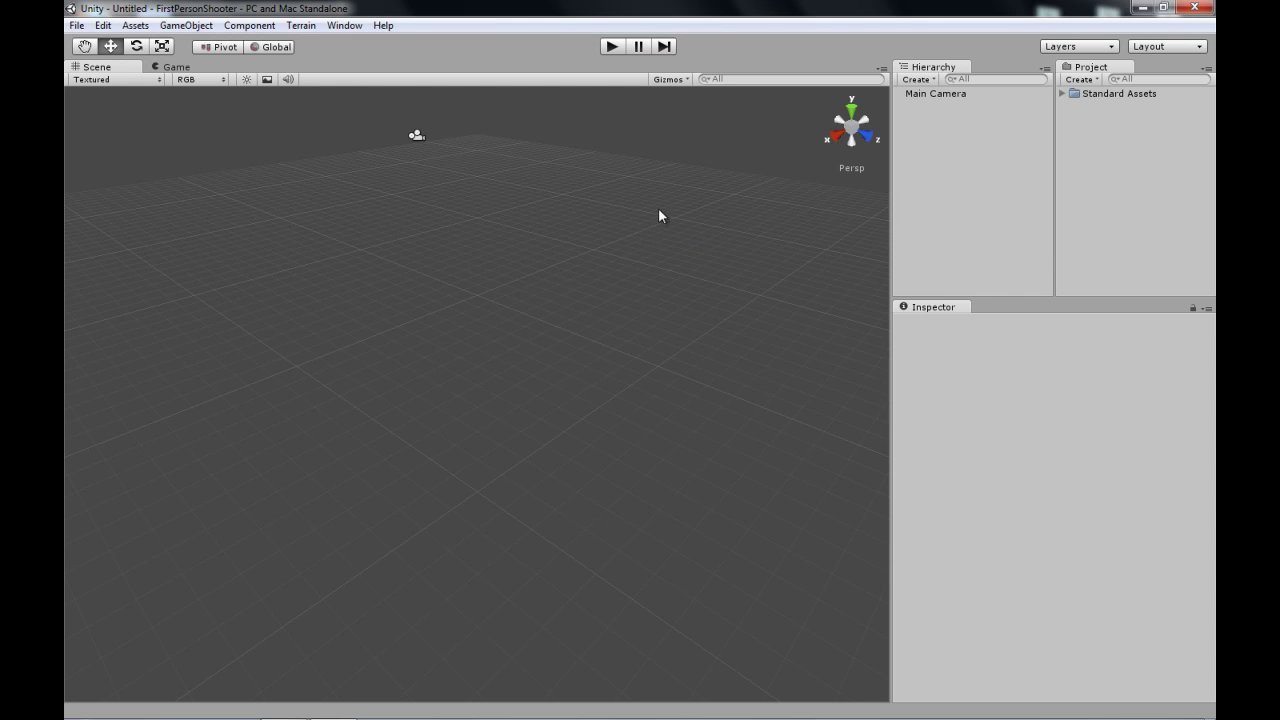
right_drag(665, 213, 709, 206)
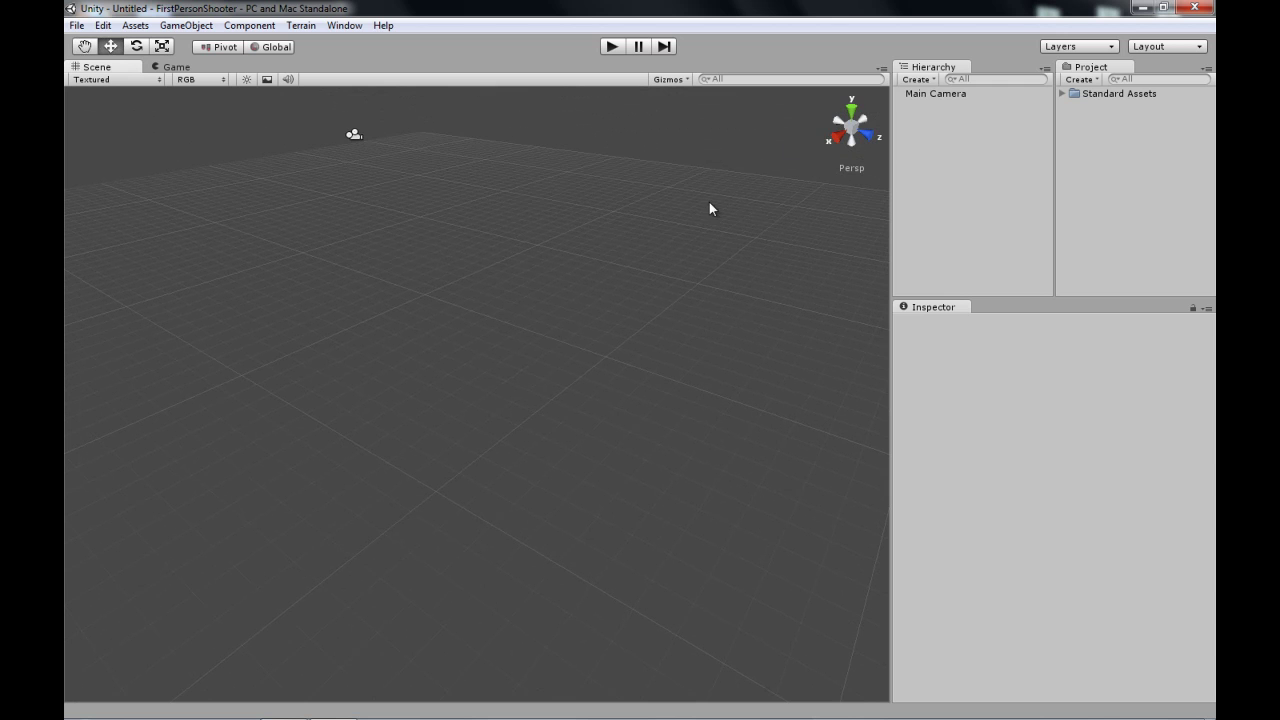
click(945, 94)
click(1027, 199)
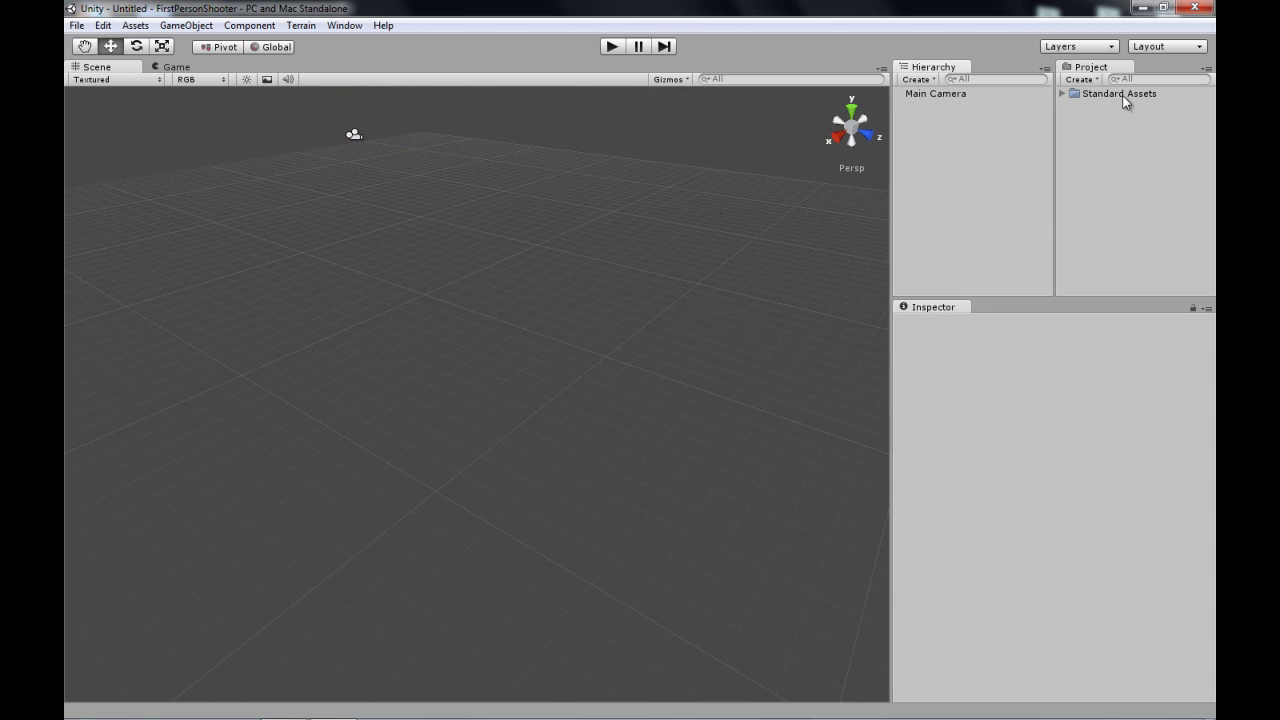
right_drag(670, 270, 629, 260)
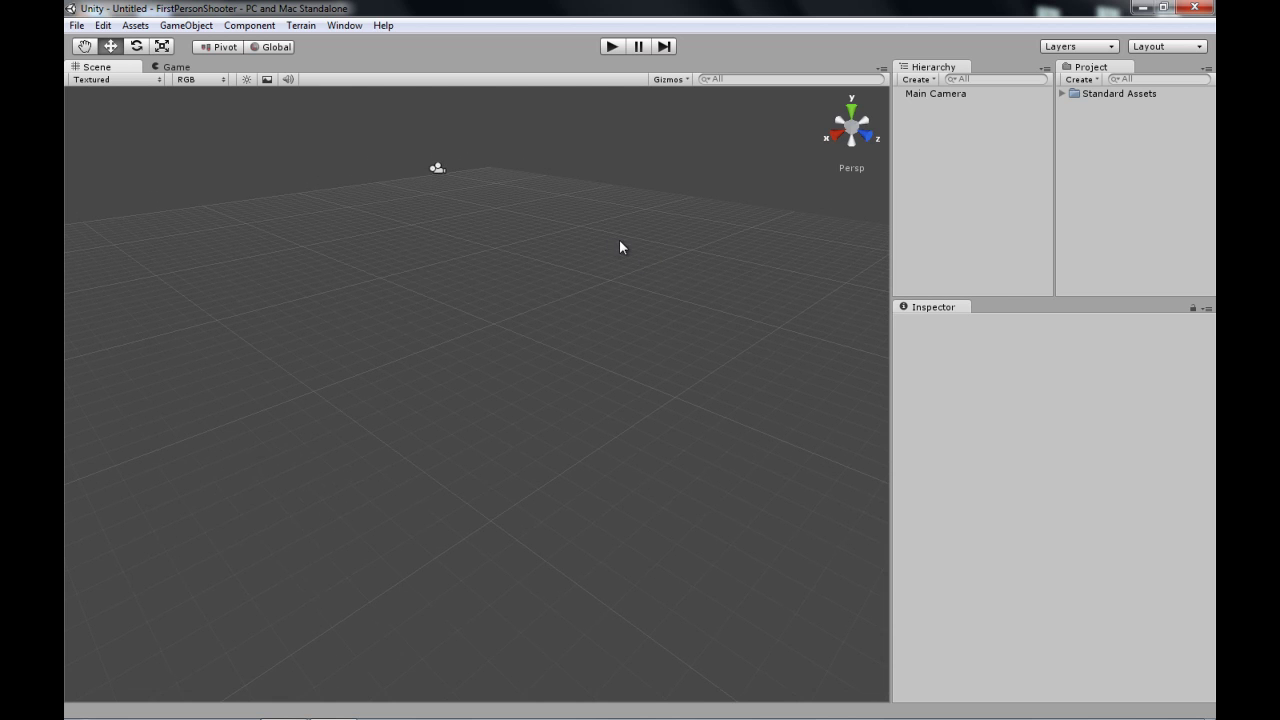
right_drag(689, 255, 730, 243)
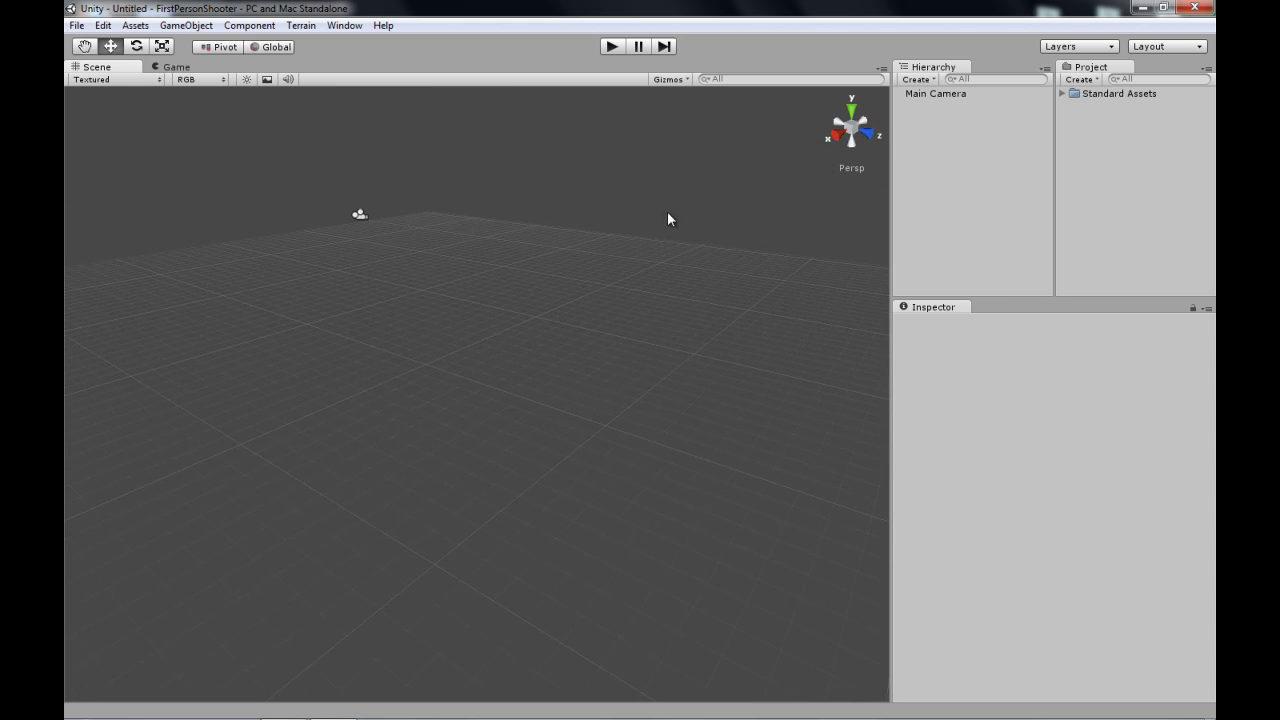
Step: Save the untitled scene as scene0 with Ctrl+S
click(76, 25)
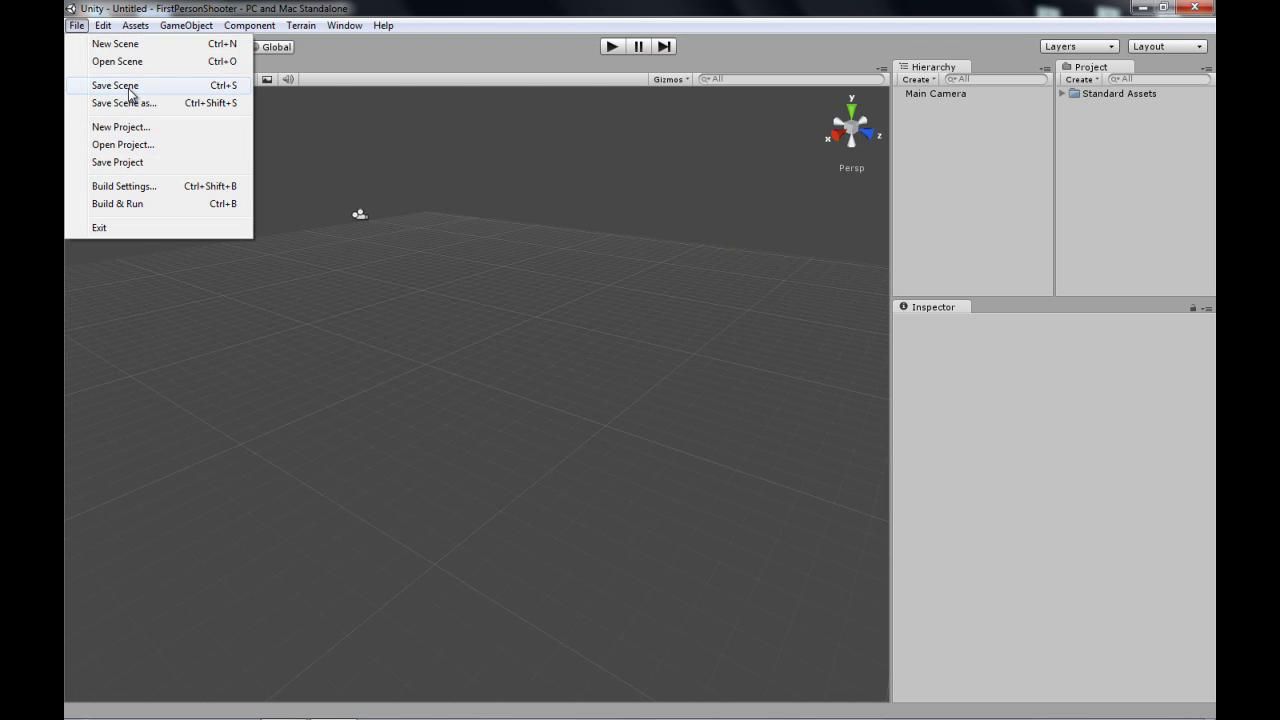
click(449, 142)
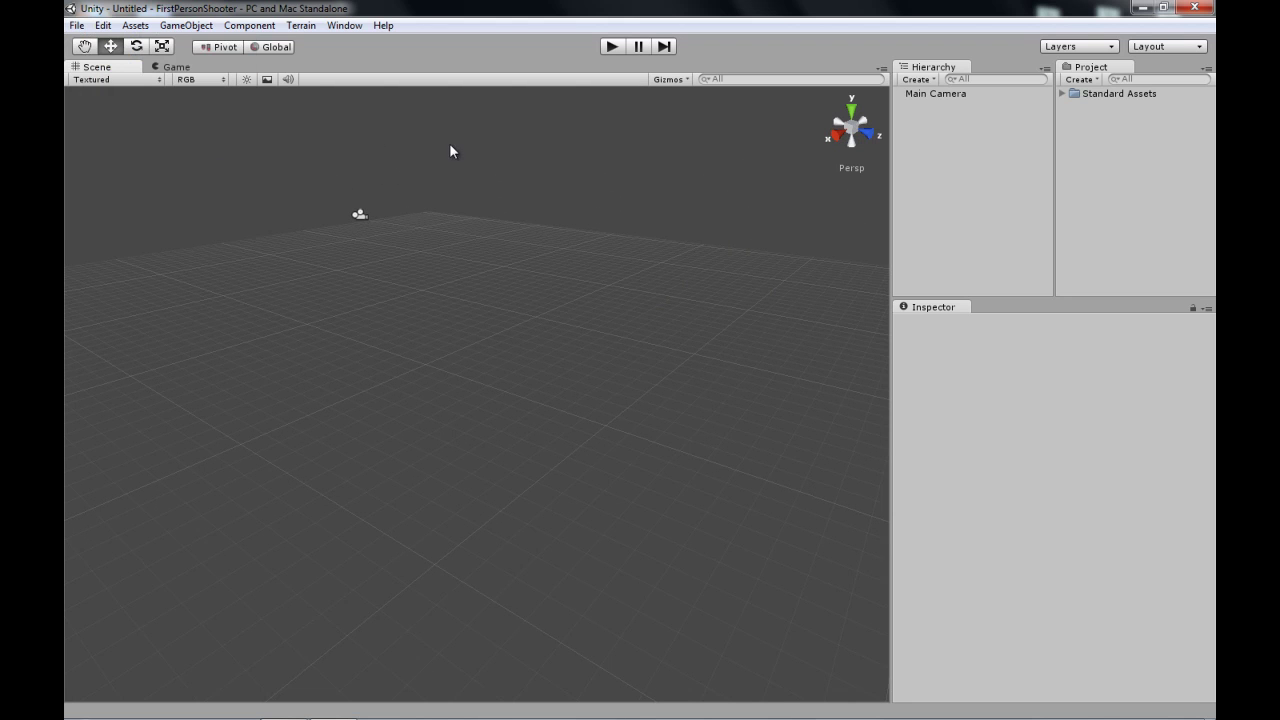
key(ctrl+s)
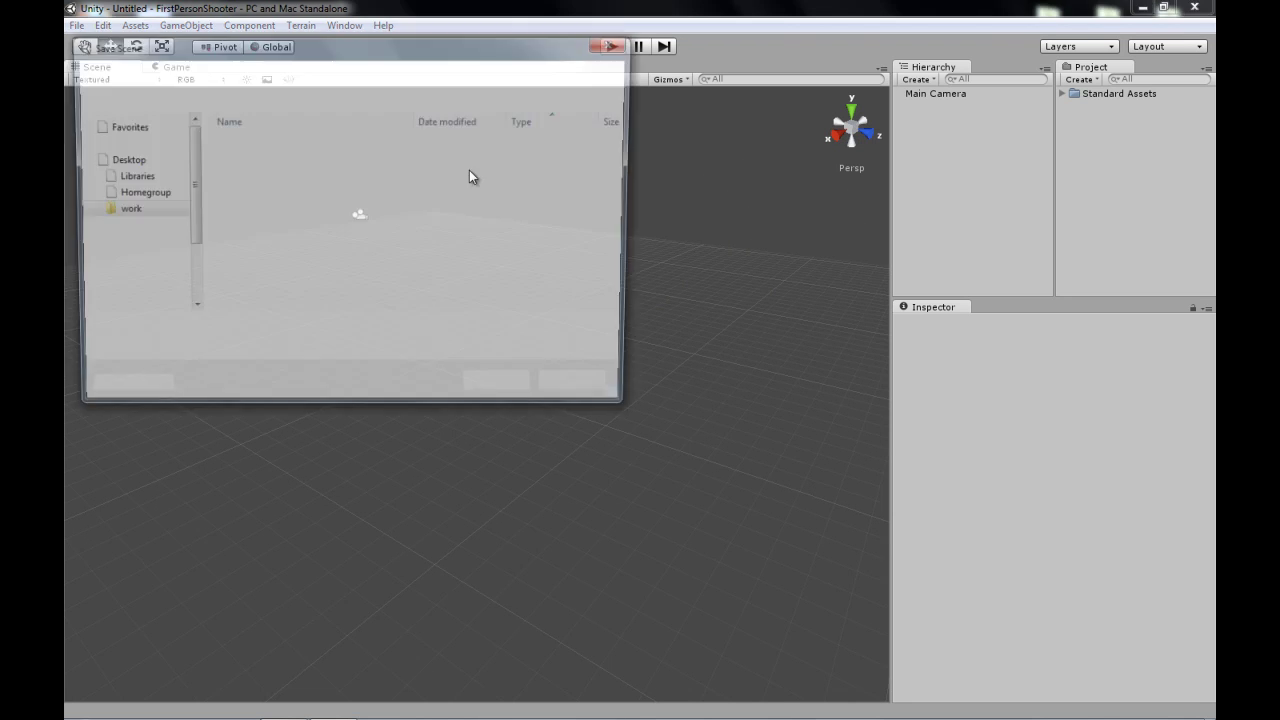
text(scene0)
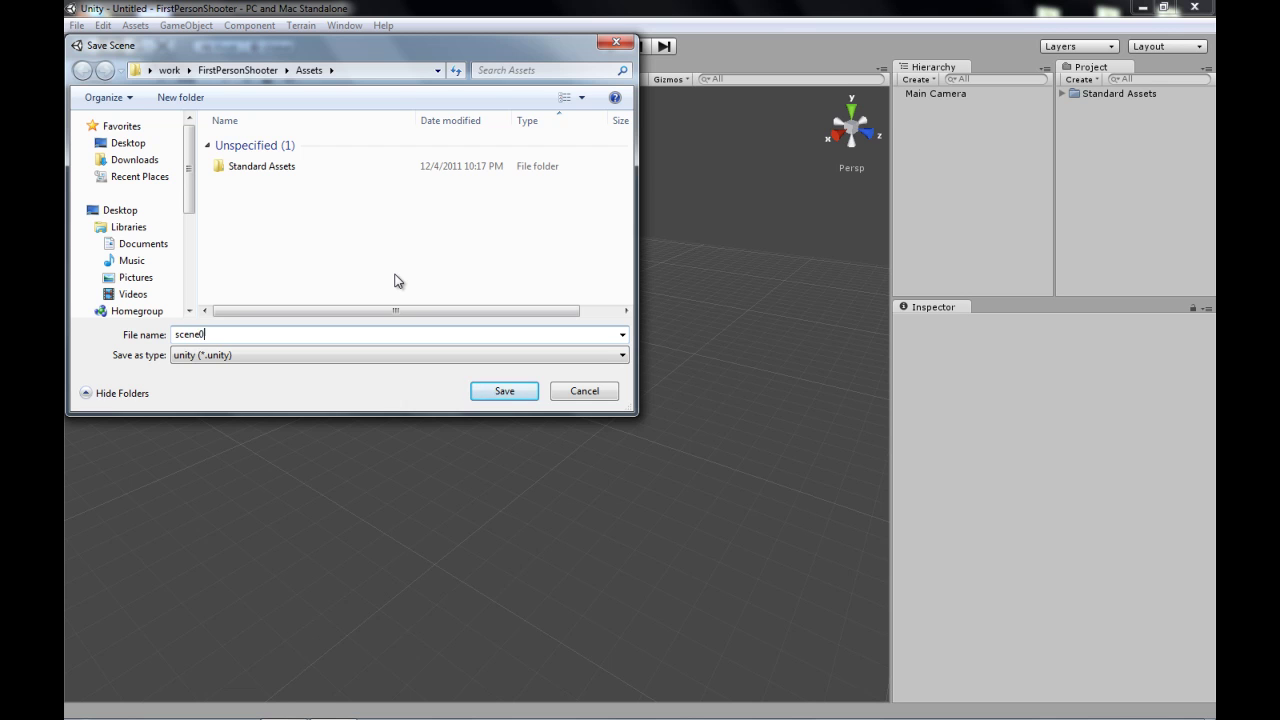
key(Return)
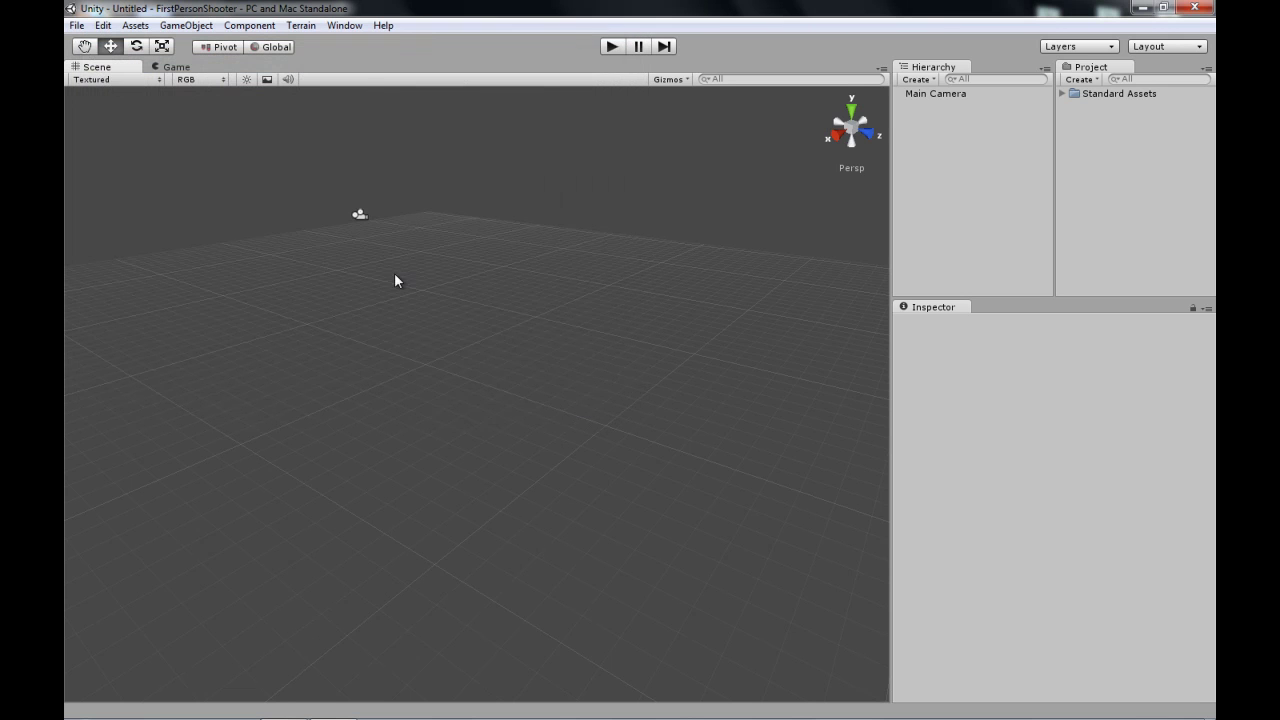
Step: Select the scene0 asset in the Project panel and orbit the Scene view
click(1104, 94)
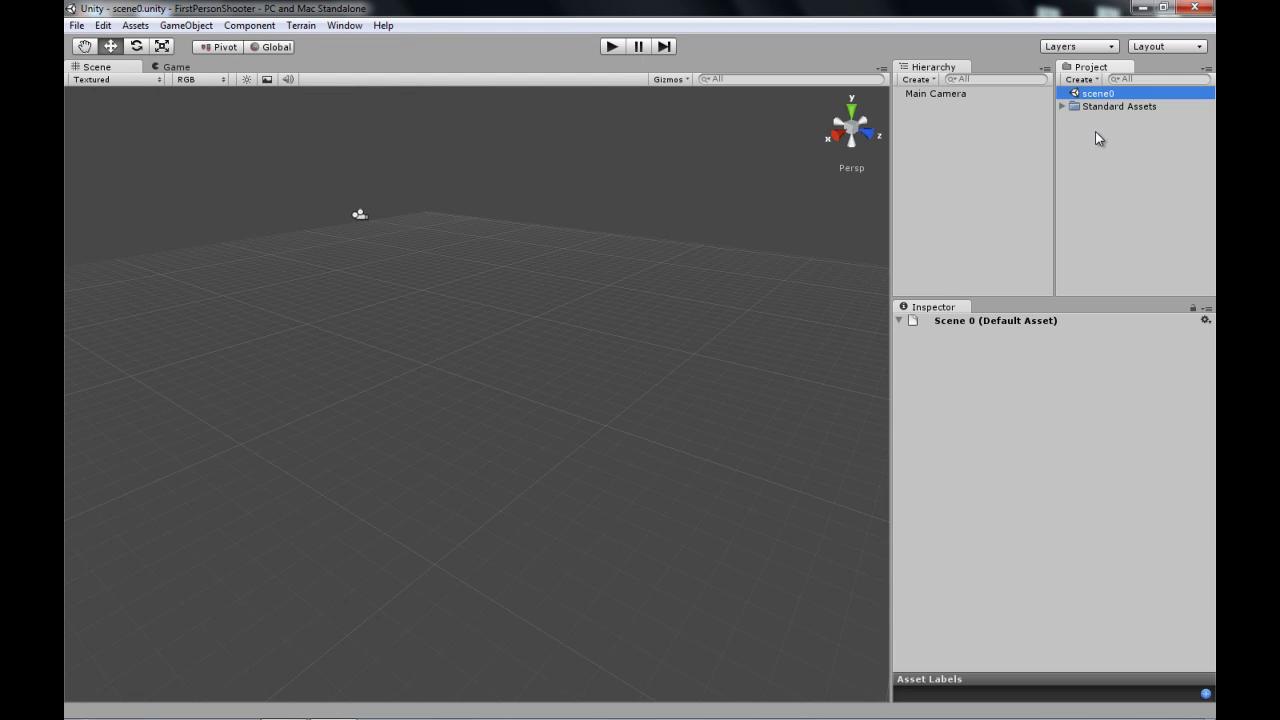
click(1097, 131)
alt+drag(457, 200, 433, 188)
click(1097, 93)
mouse_move(538, 228)
alt+mouse_down()
mouse_move(494, 197)
mouse_move(527, 205)
alt+mouse_up()
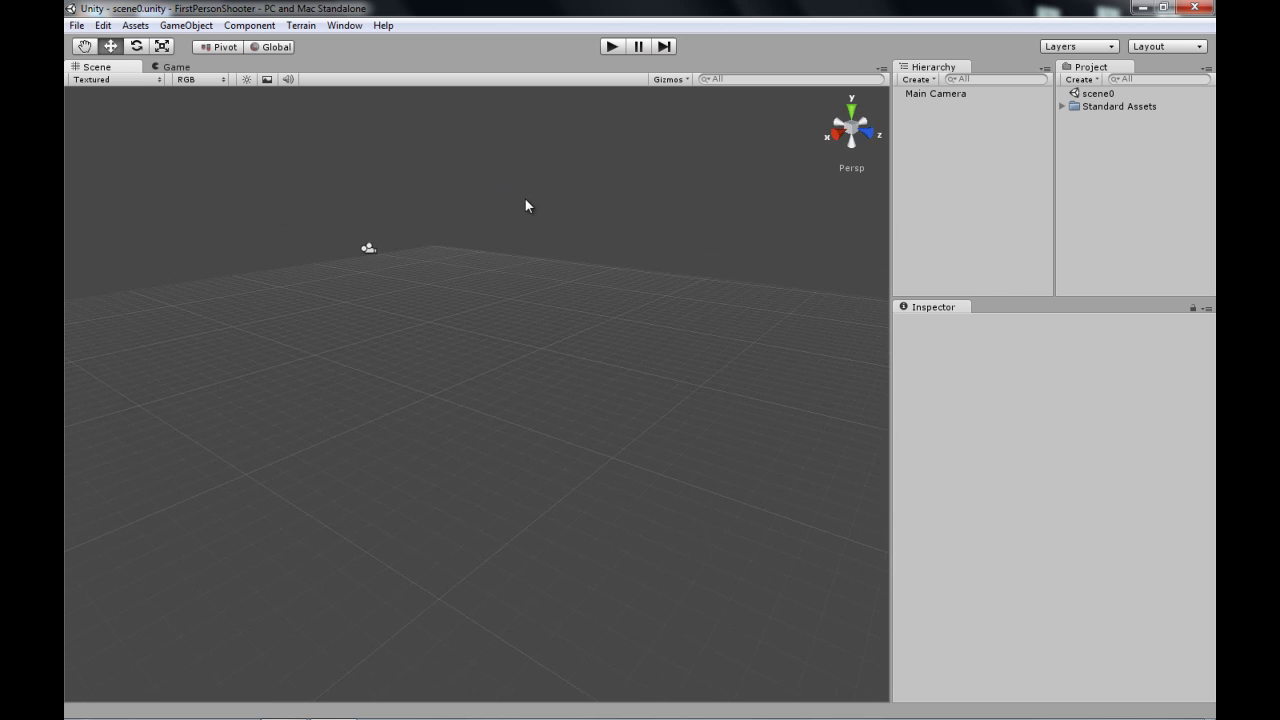
alt+drag(425, 190, 389, 207)
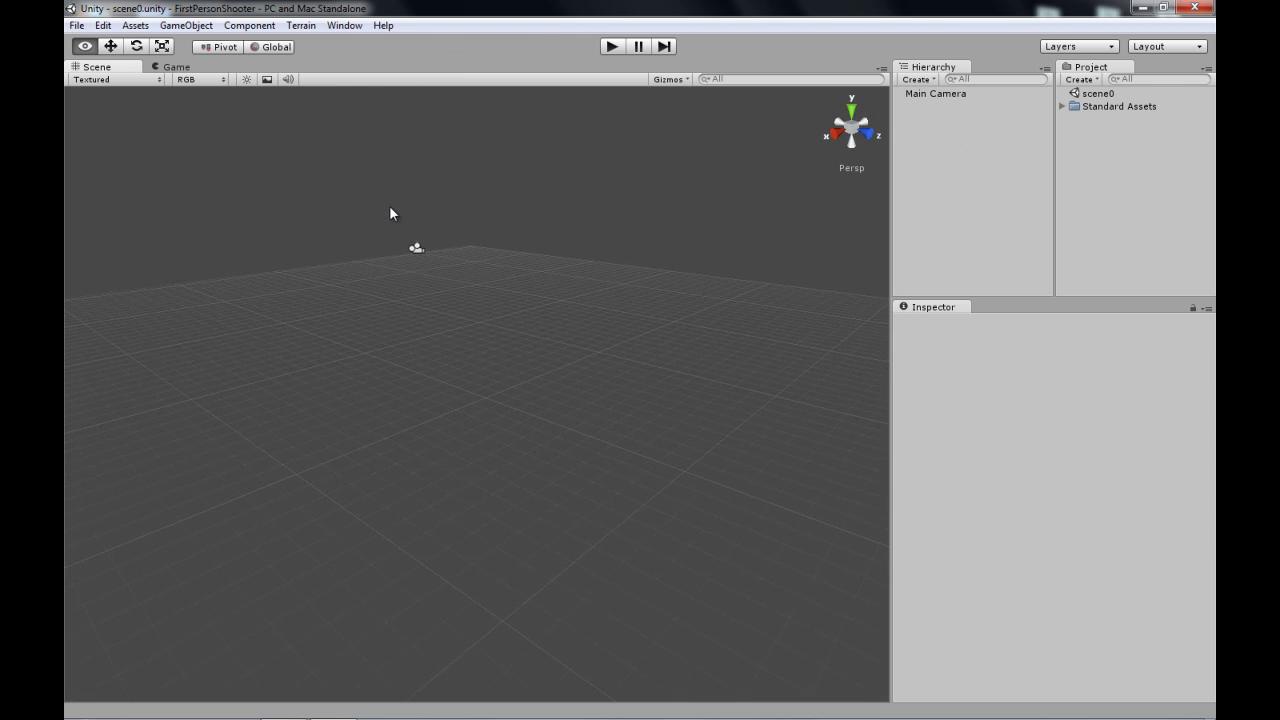
Step: Move Main Camera along Z to X 276.4064, Z 273.2222 and frame it in the Scene view
click(943, 95)
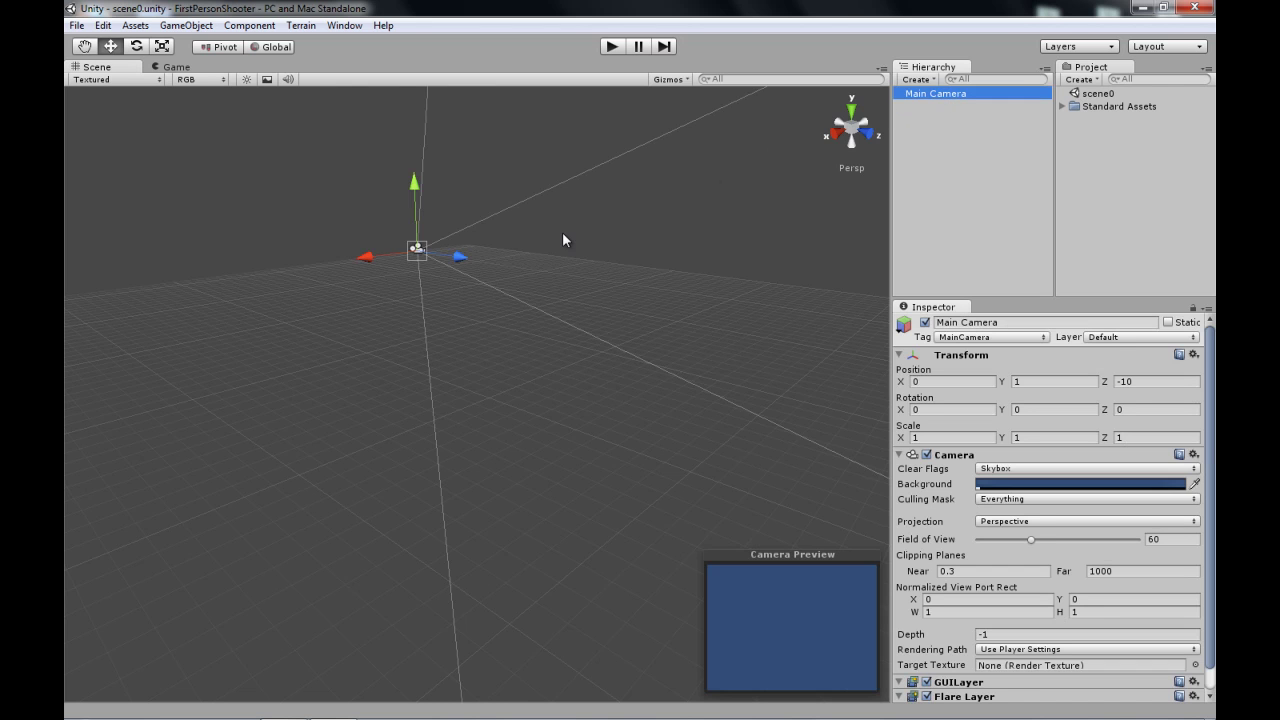
drag(458, 257, 373, 313)
double_click(932, 94)
alt+drag(530, 262, 660, 340)
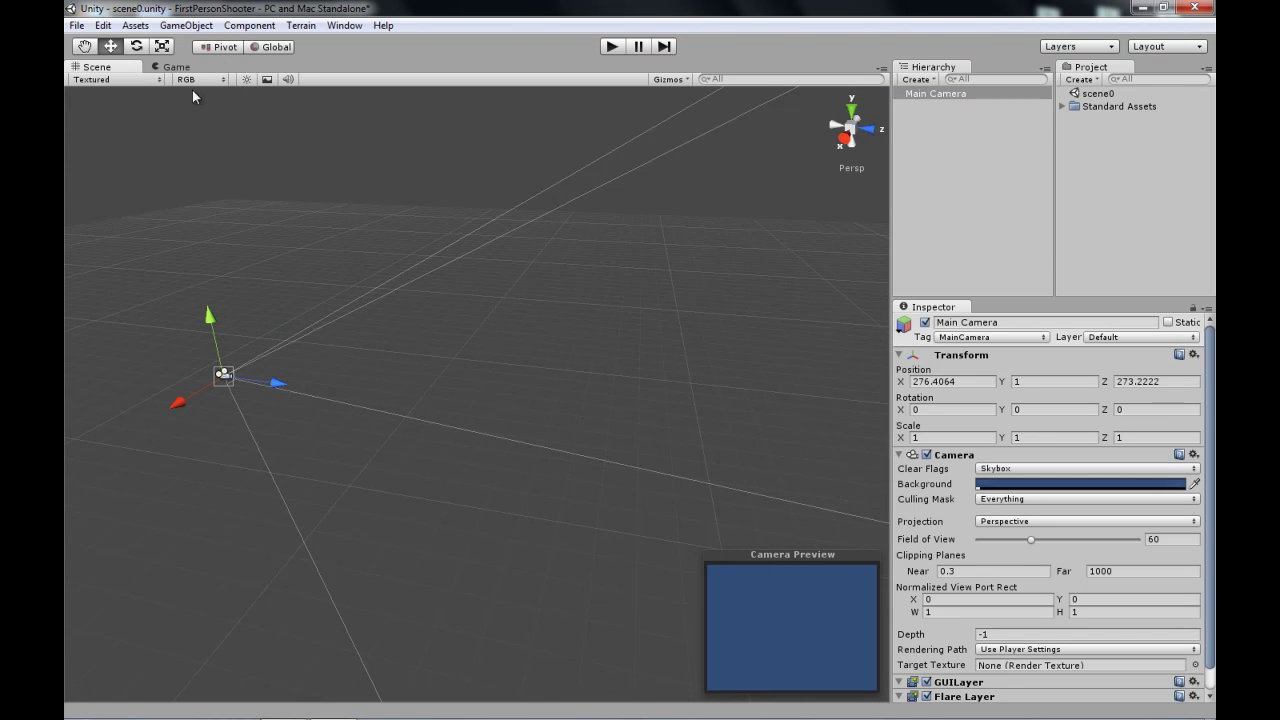
click(172, 67)
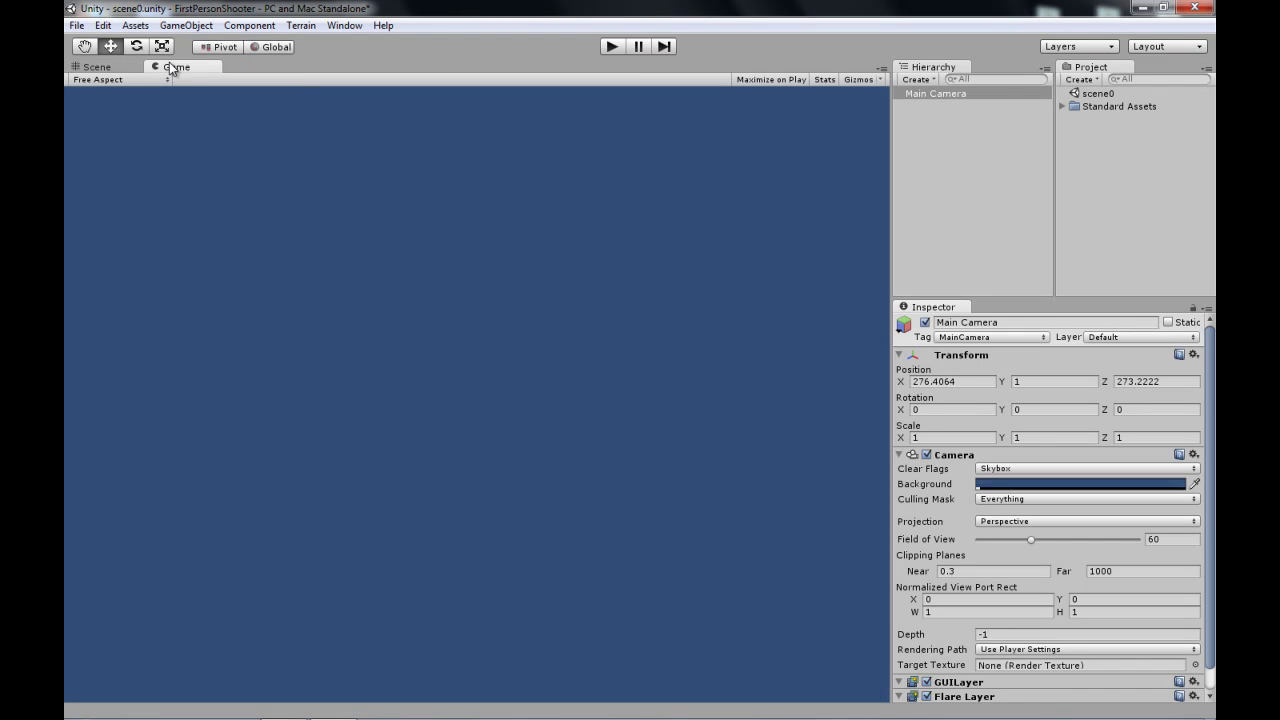
click(95, 67)
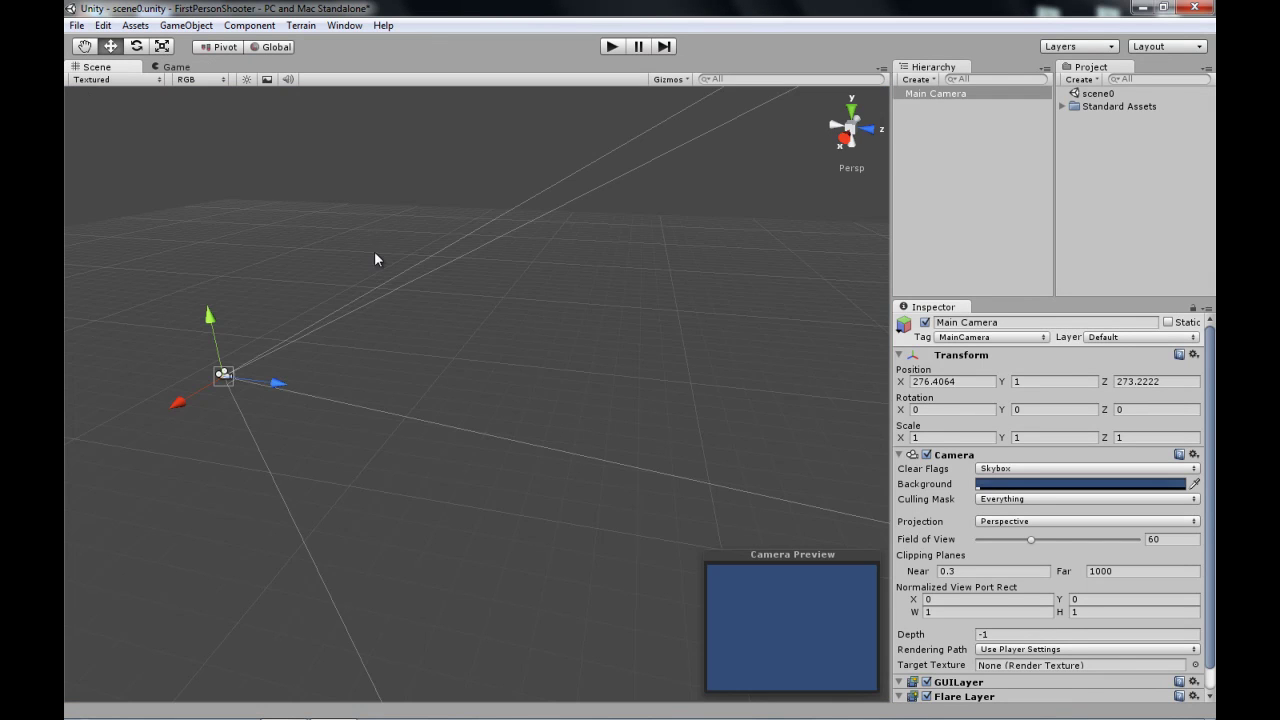
key(f)
alt+drag(537, 223, 409, 211)
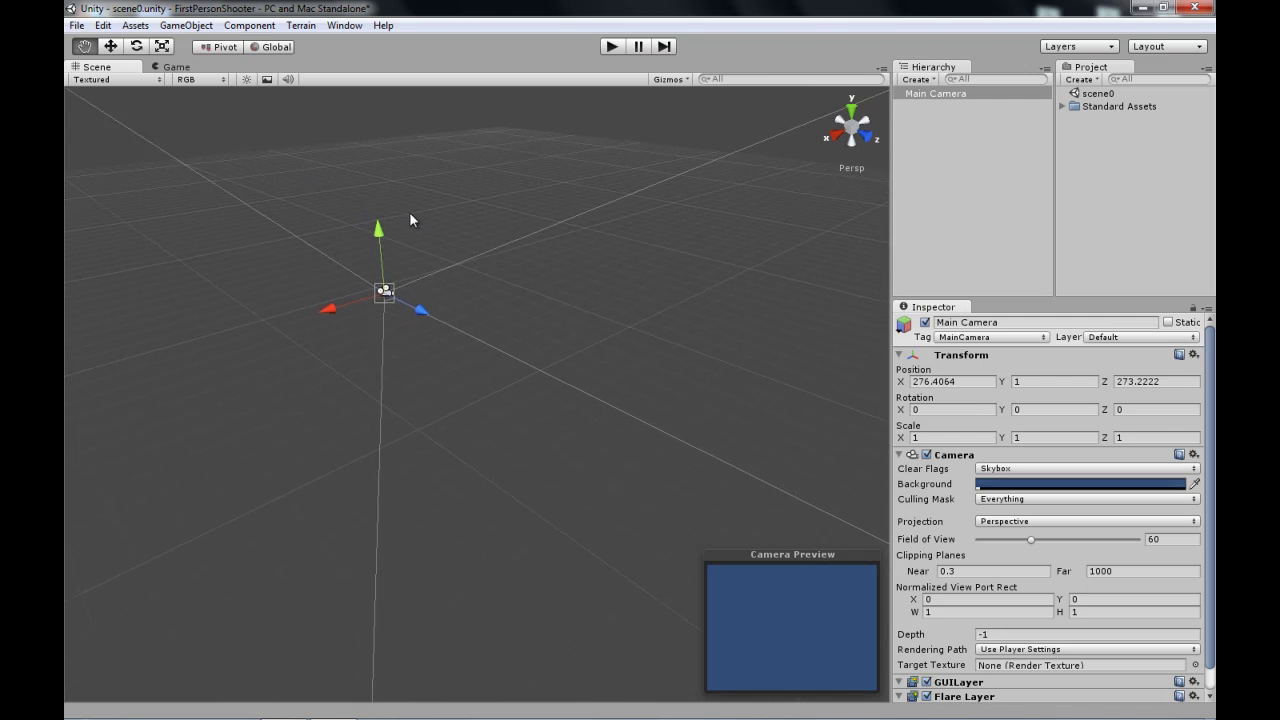
Step: Play-test scene0 briefly, seeing only blue background, then stop
click(611, 47)
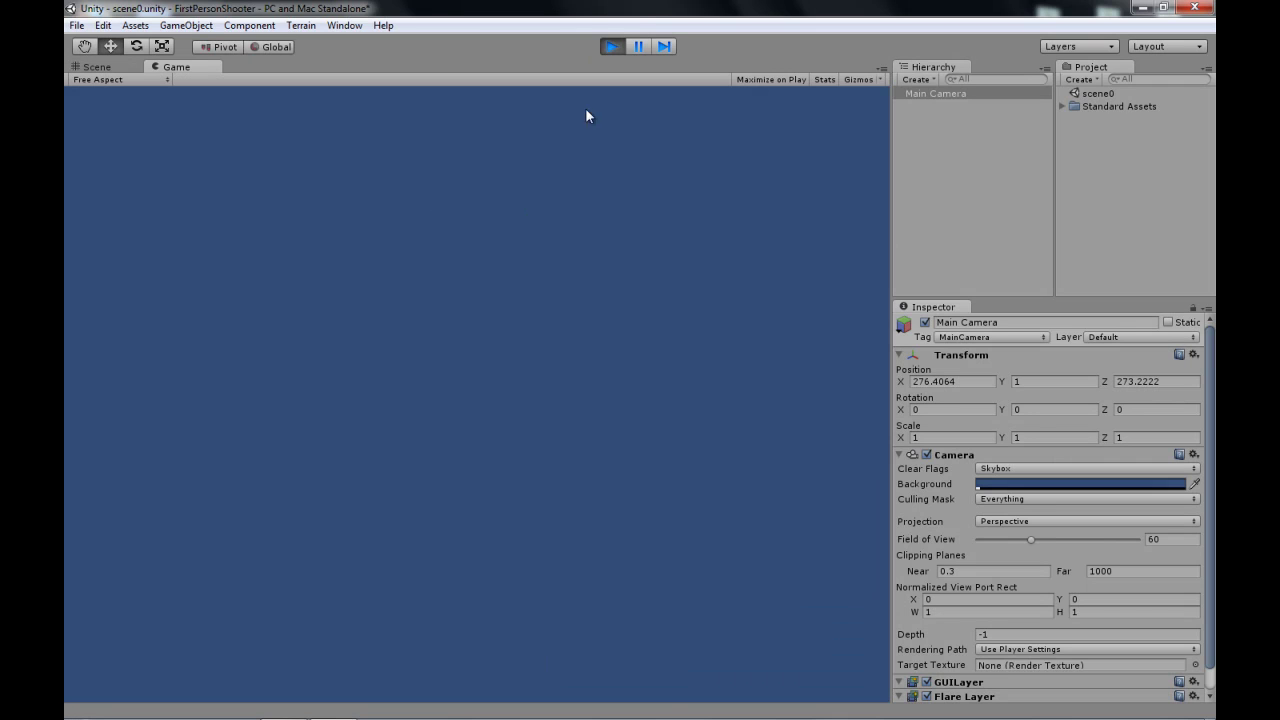
click(610, 45)
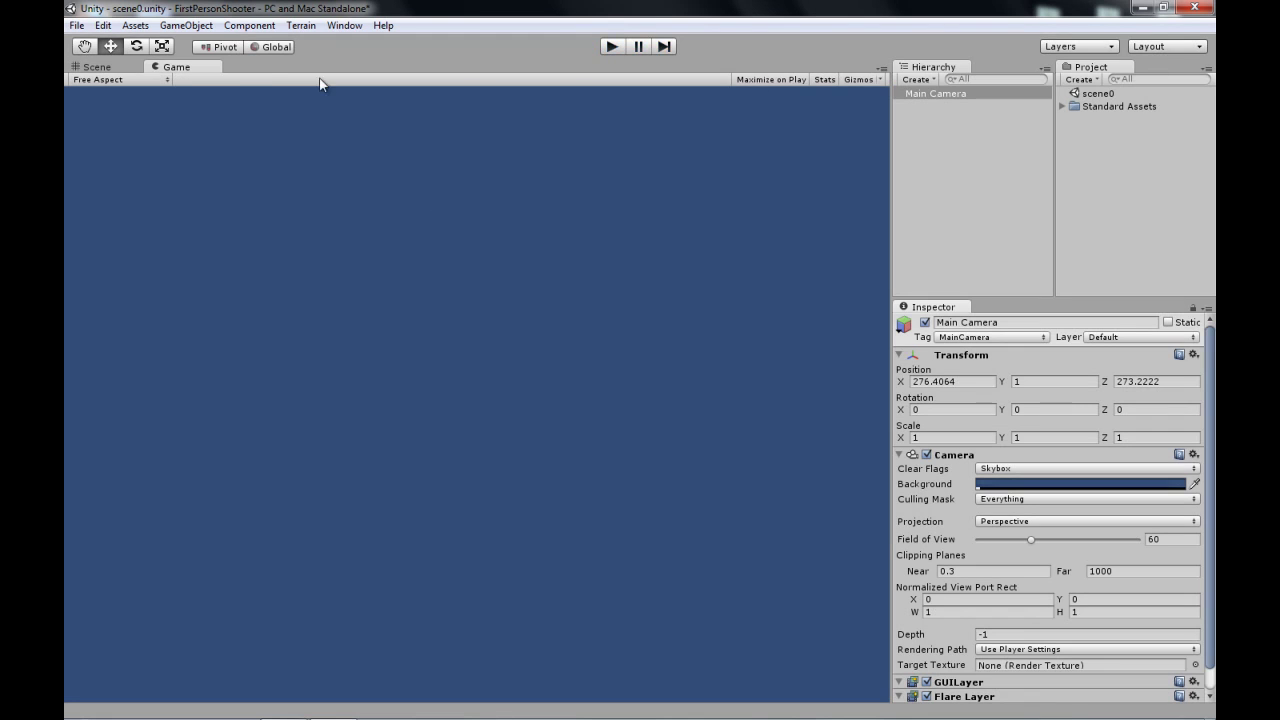
mouse_move(322, 224)
right_down()
mouse_move(651, 218)
mouse_move(811, 186)
mouse_move(343, 222)
right_up()
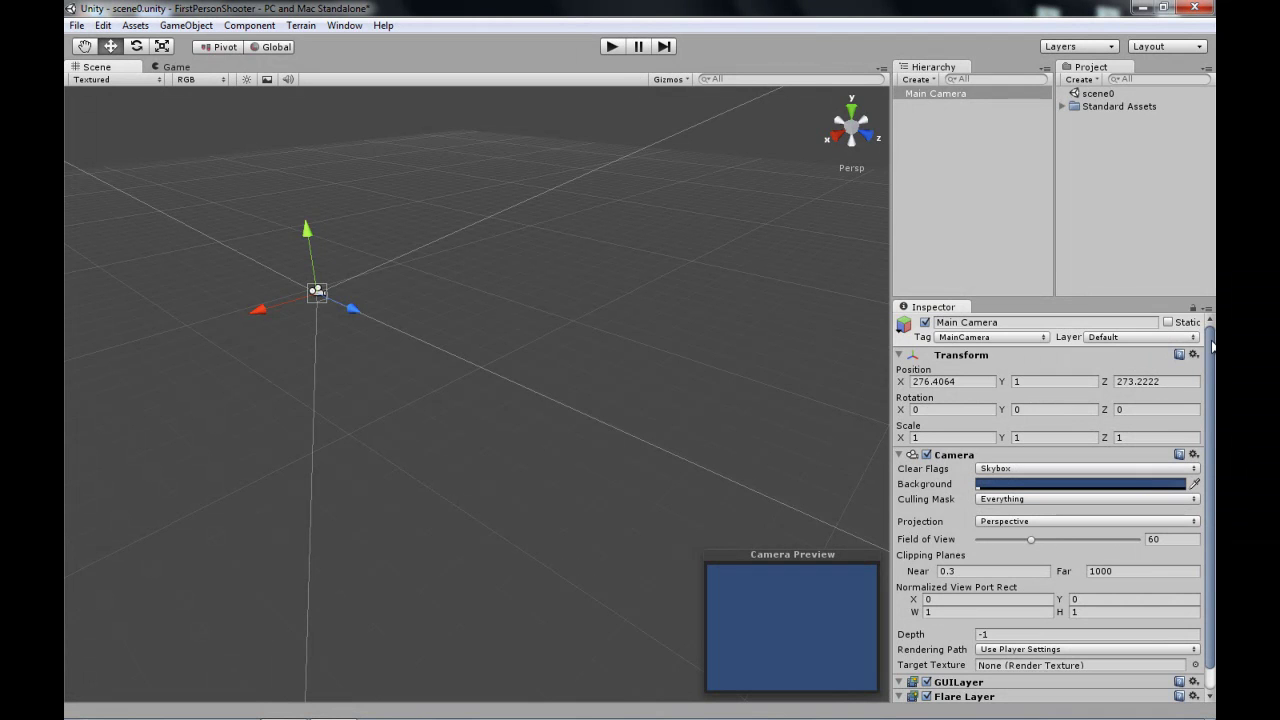
Step: Collapse Main Camera's Camera component, leaving Transform (276.4064, 1, 273.2222) expanded
drag(1212, 345, 1213, 378)
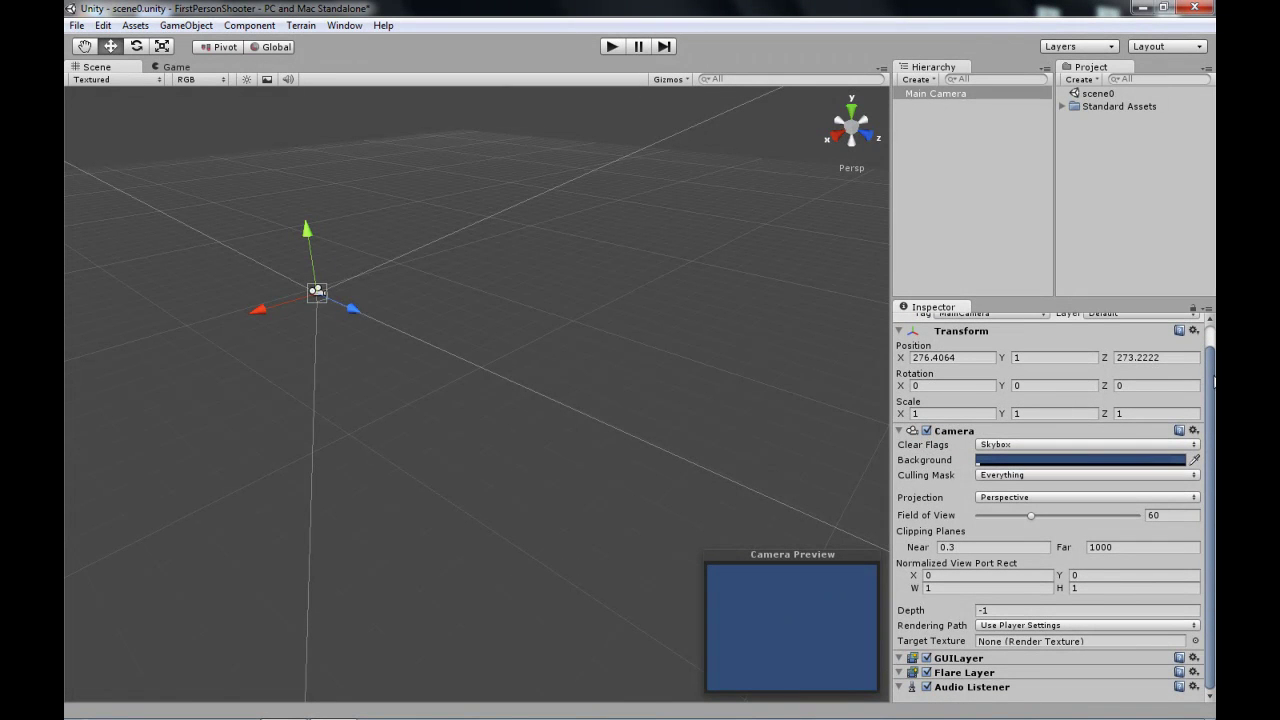
scroll(963, 372, up, 1)
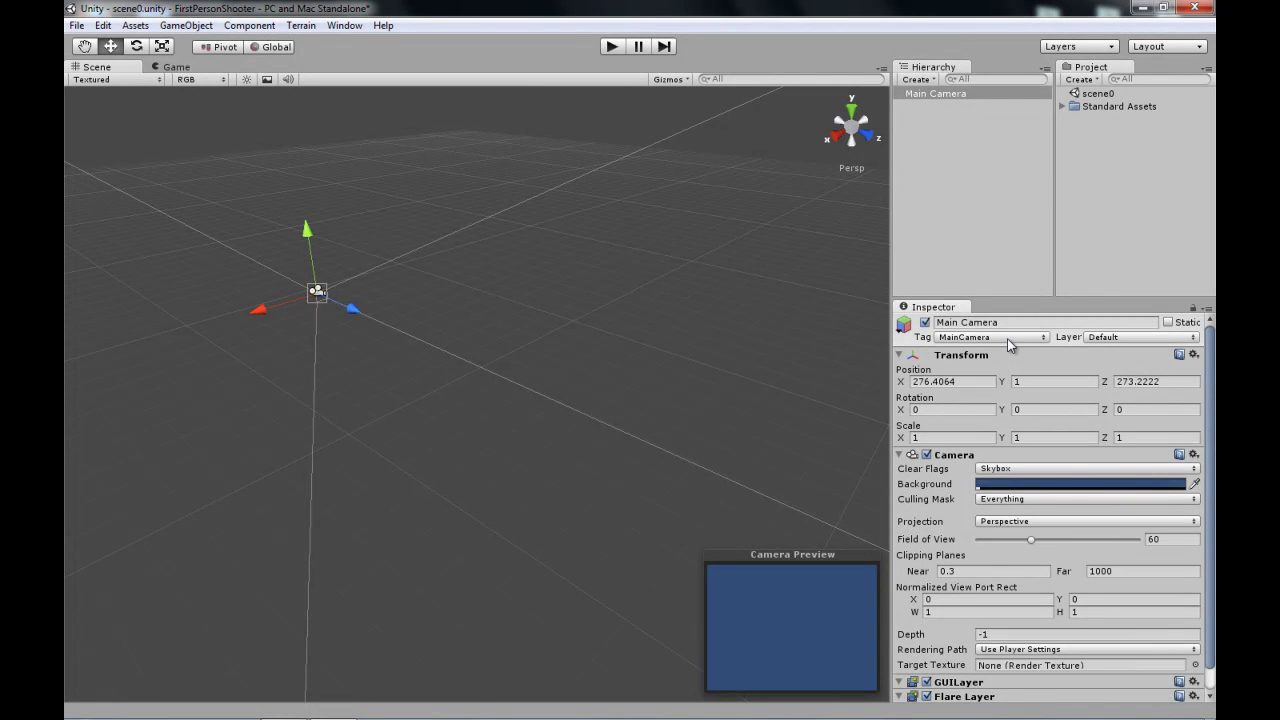
click(901, 356)
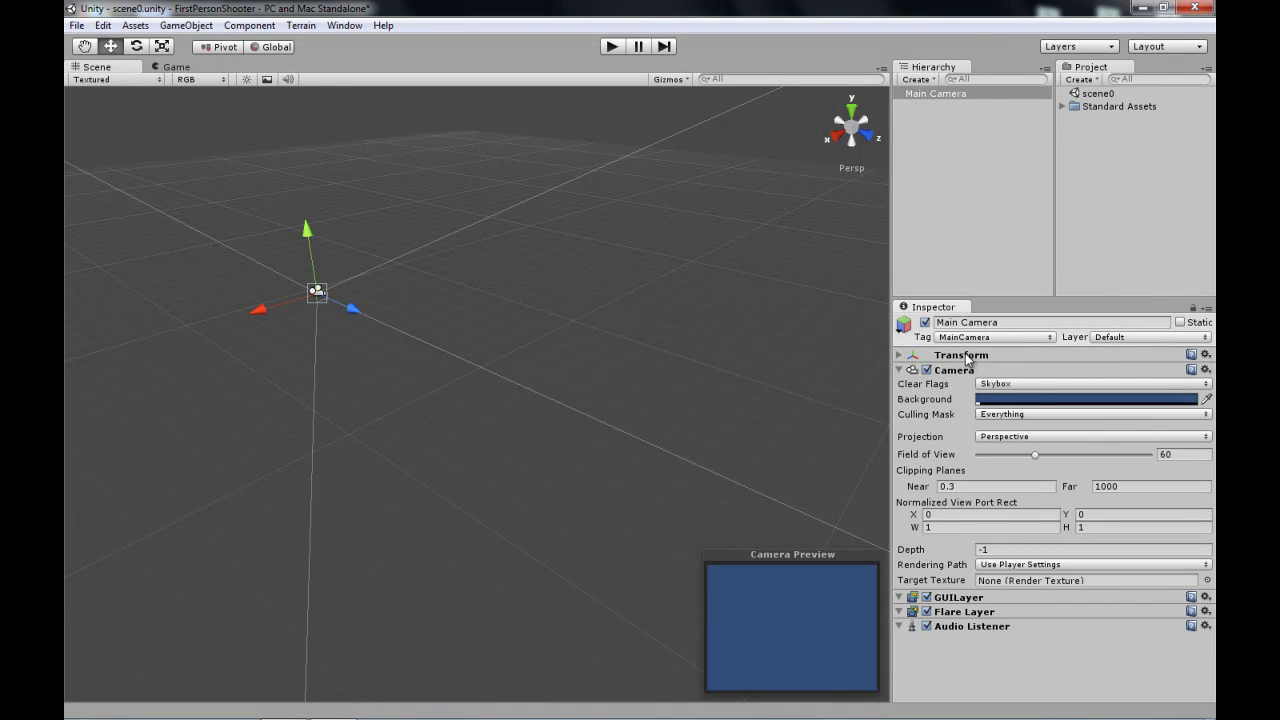
click(902, 370)
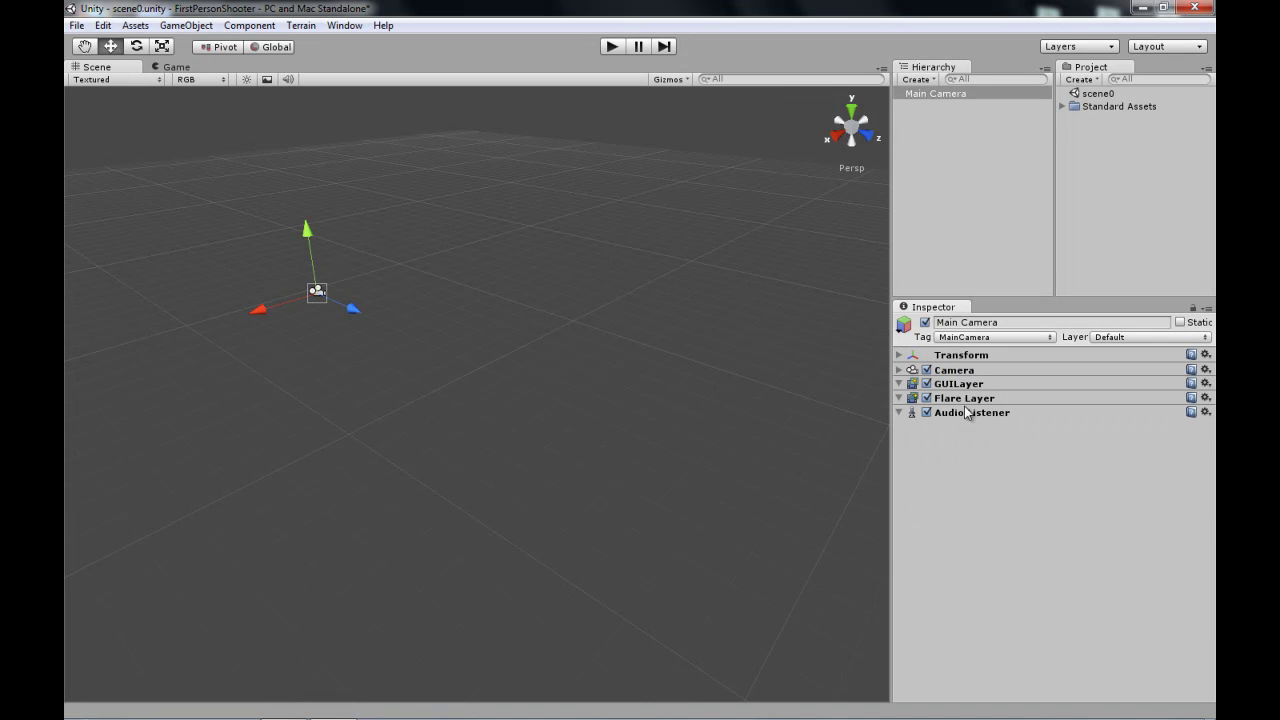
click(901, 356)
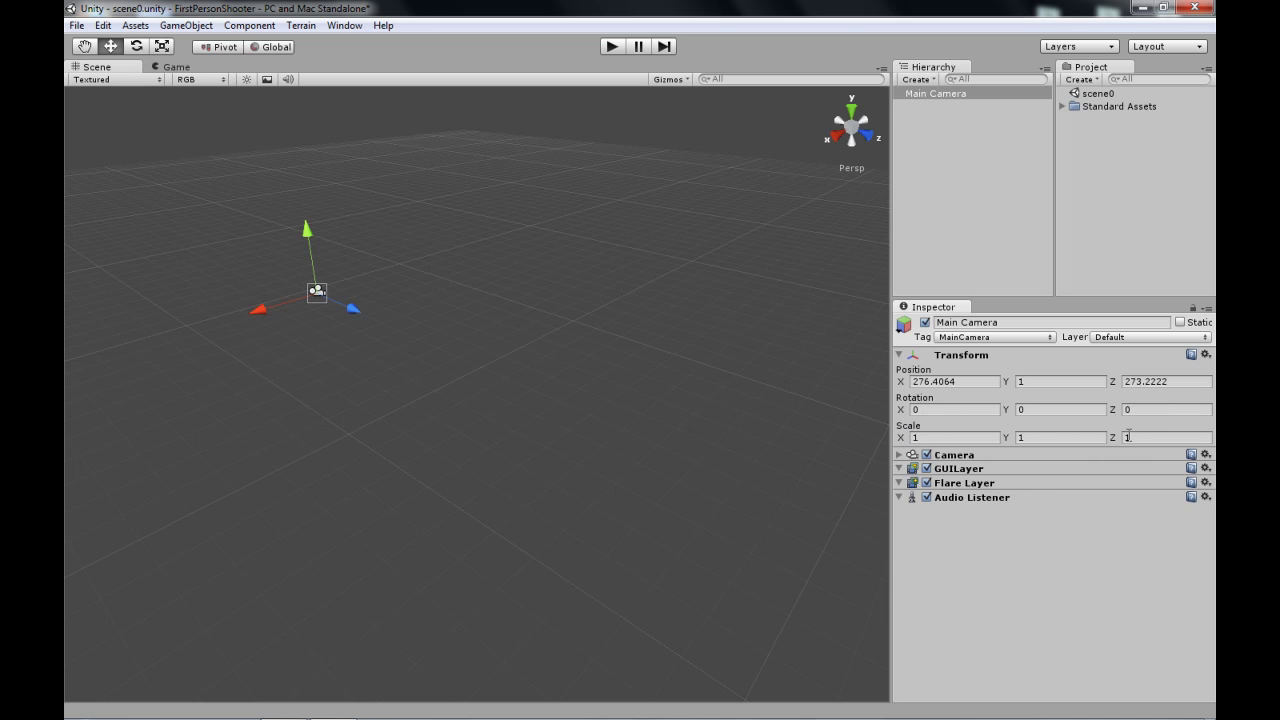
Step: Expand the Camera component, keep Field of View at 60, then deselect Main Camera
click(898, 357)
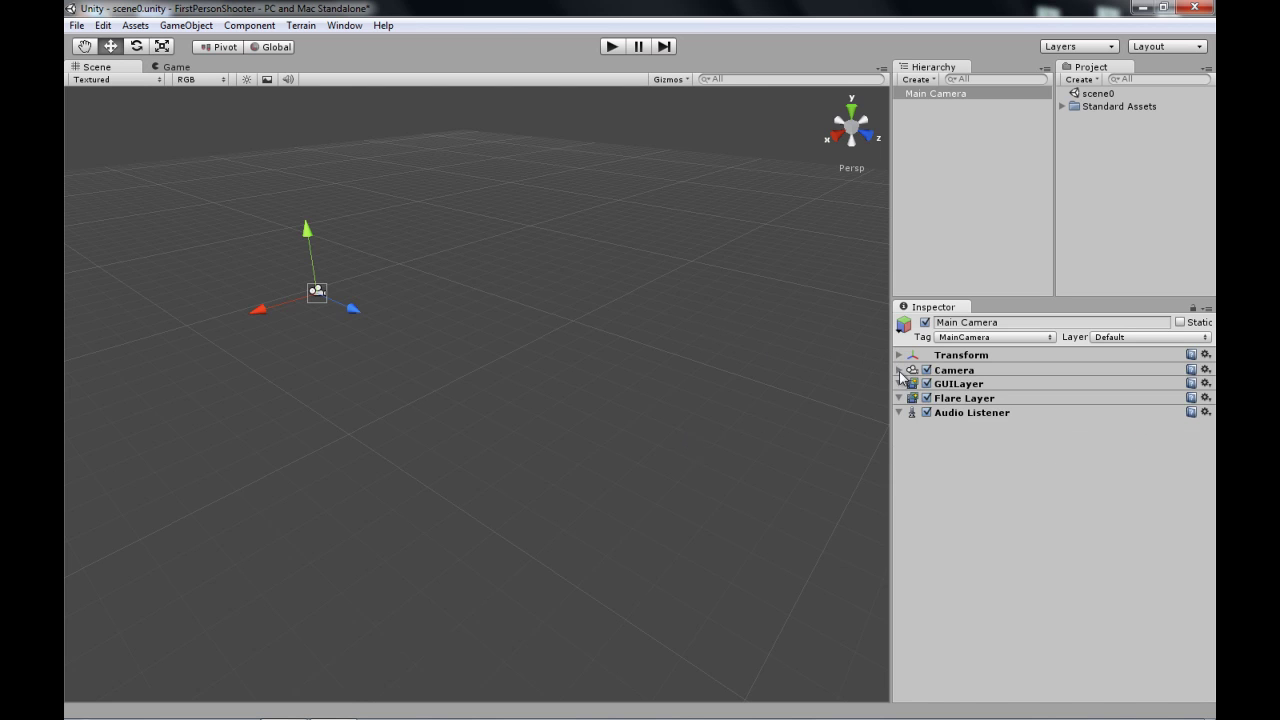
click(898, 370)
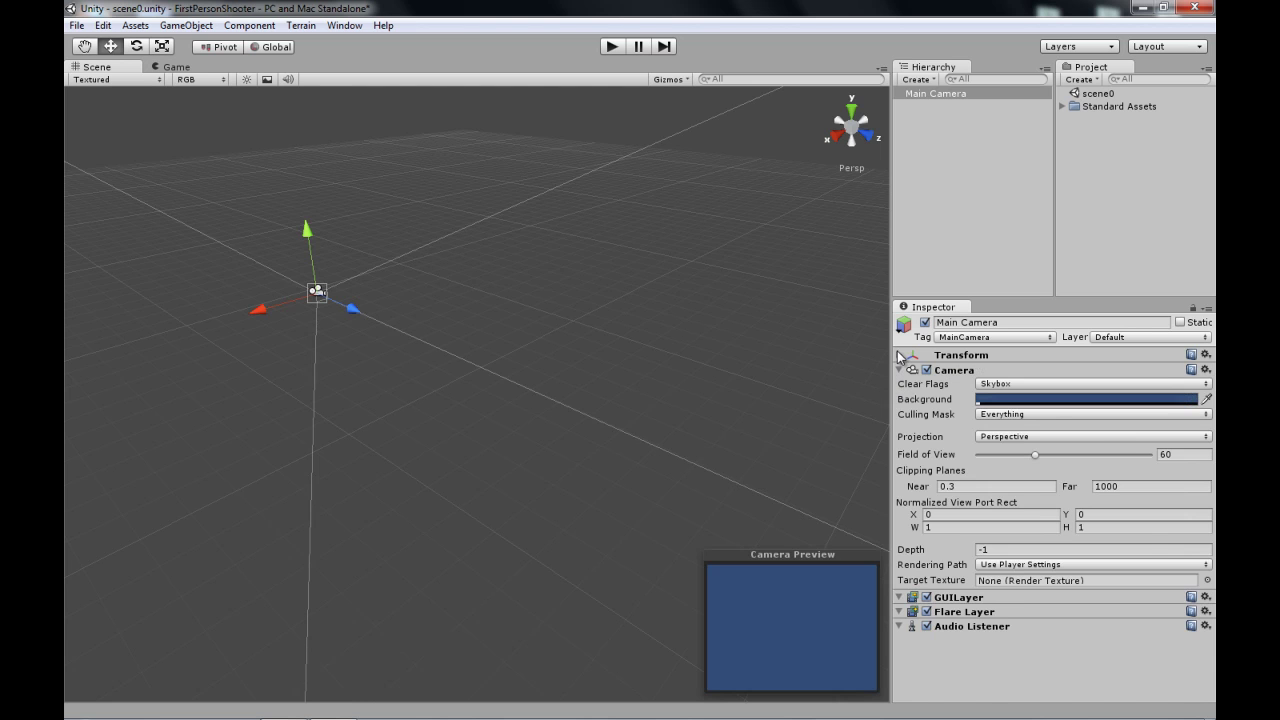
click(898, 356)
click(898, 356)
drag(1036, 455, 1031, 454)
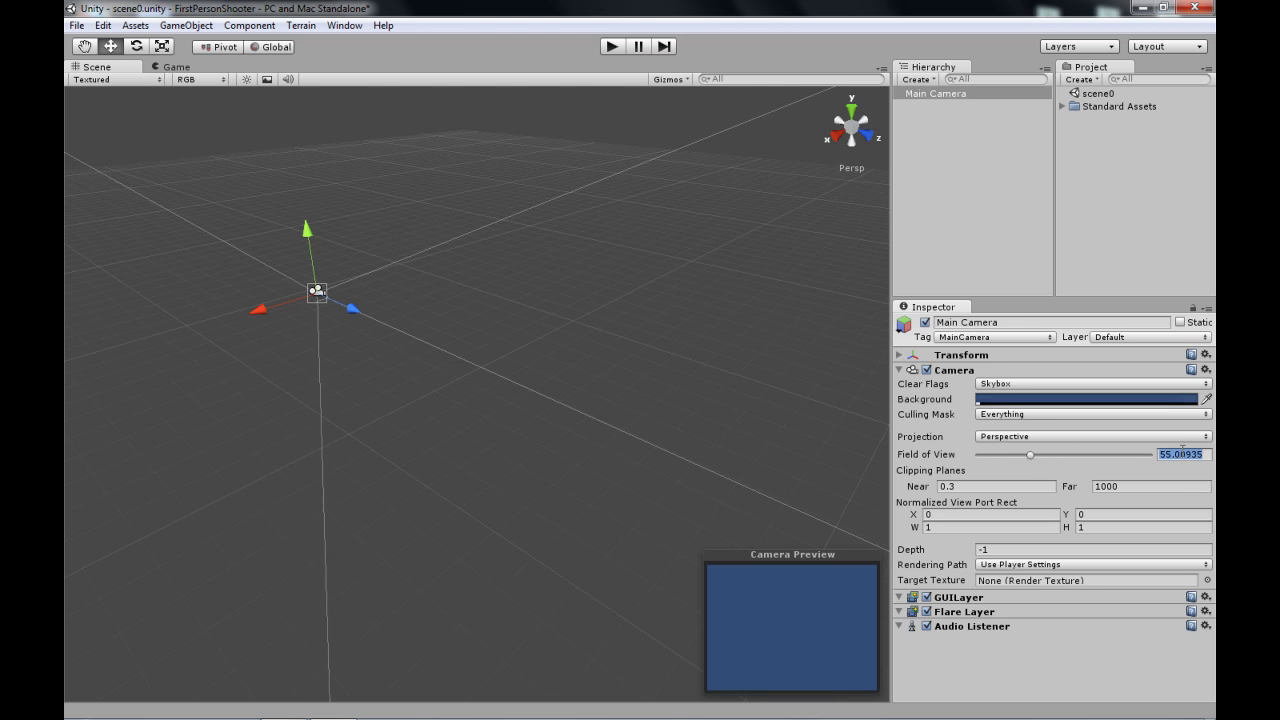
text(60)
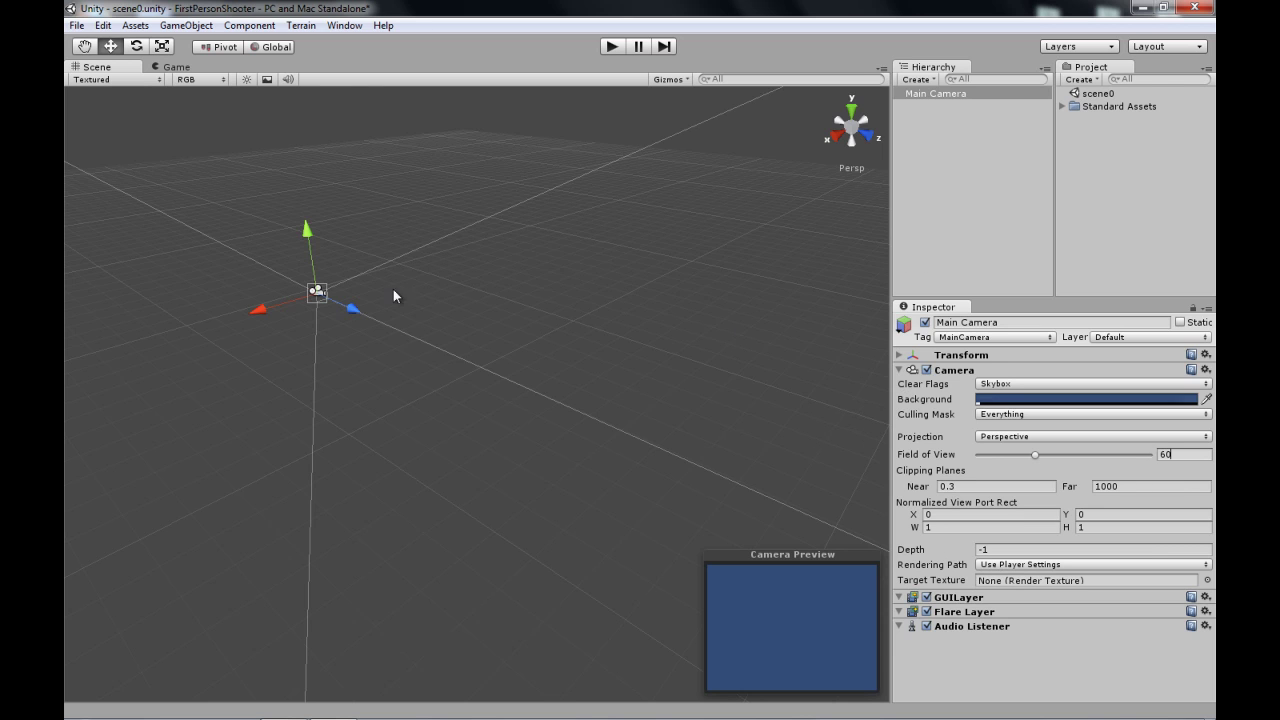
click(938, 205)
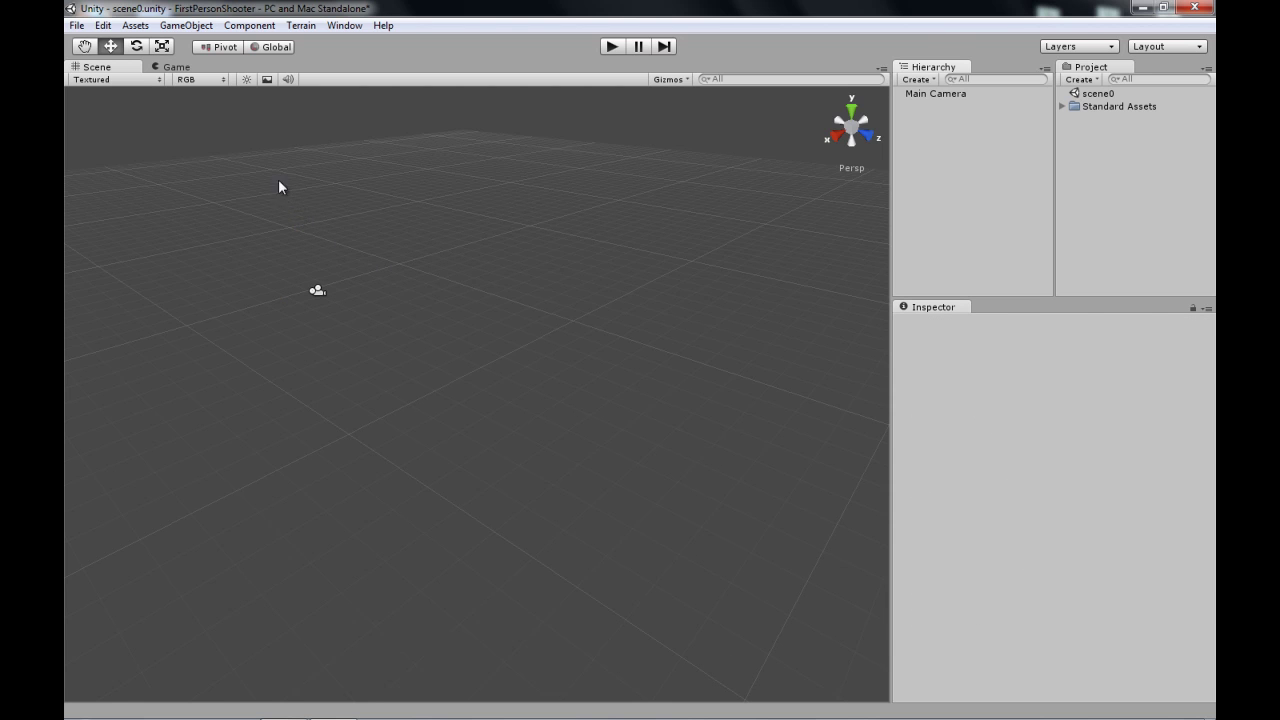
Step: Add a Cube via GameObject > Create Other > Cube and select it in the Hierarchy
click(192, 28)
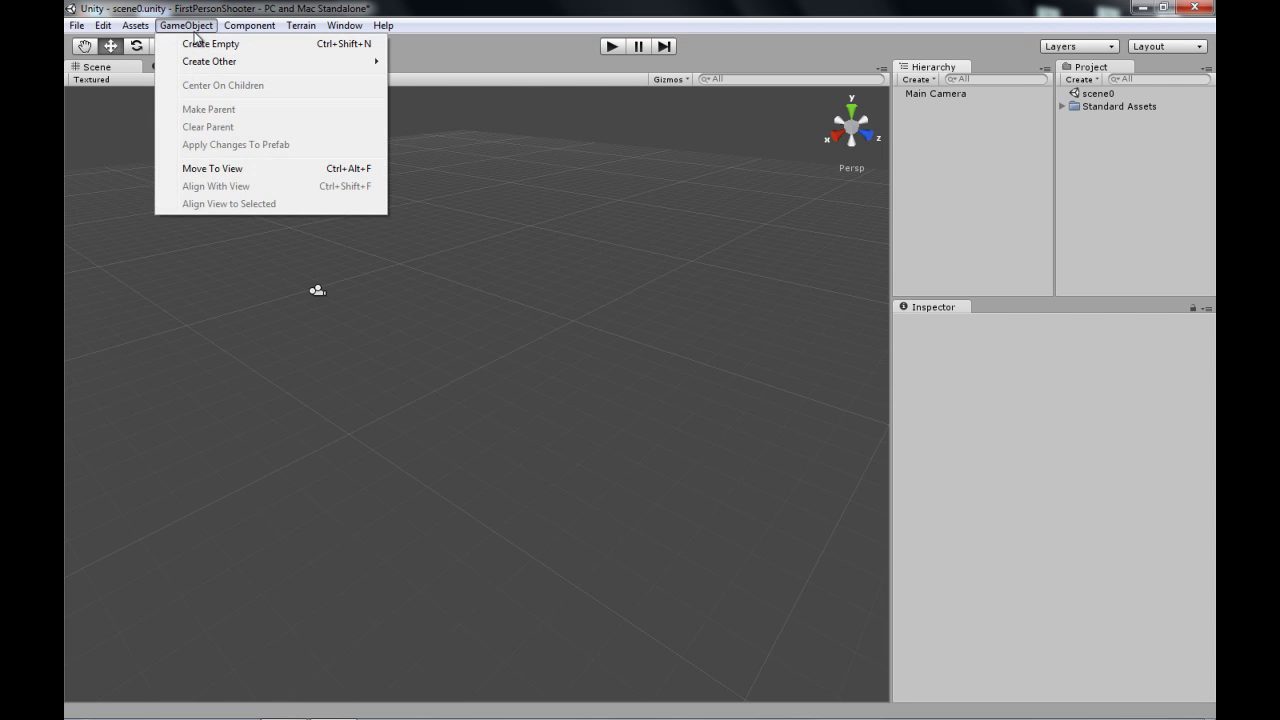
mouse_move(208, 61)
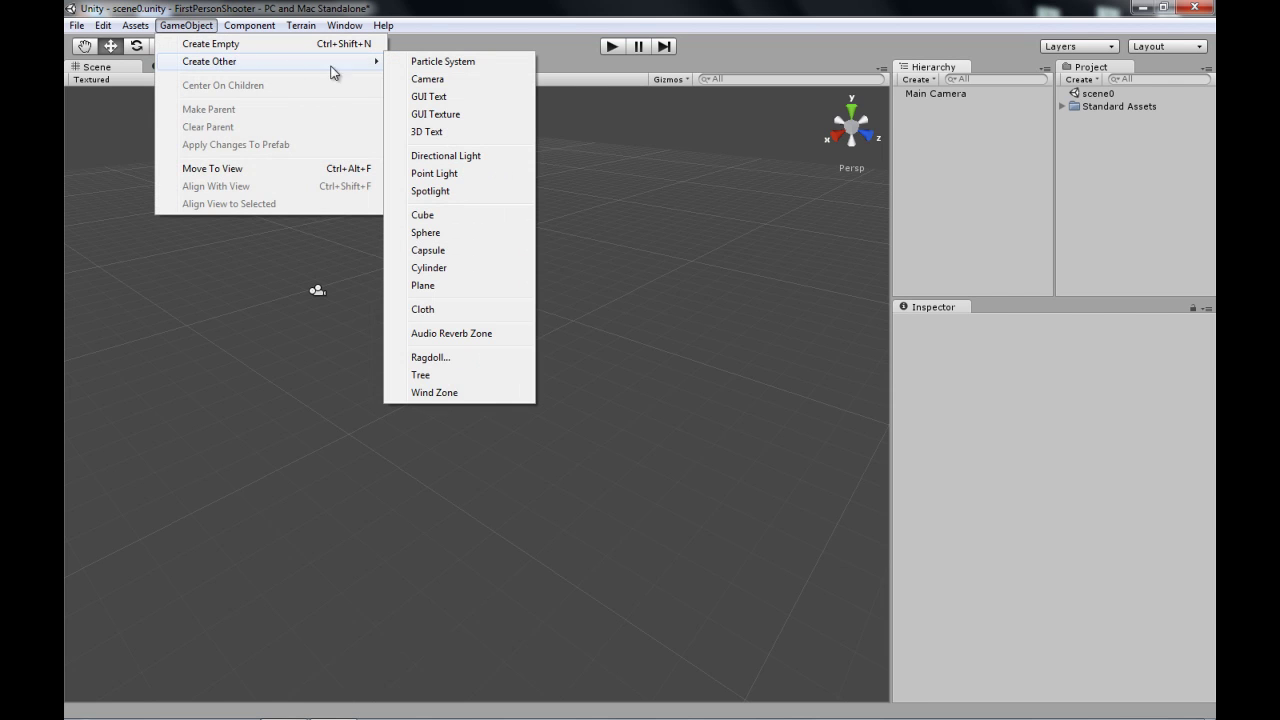
click(424, 215)
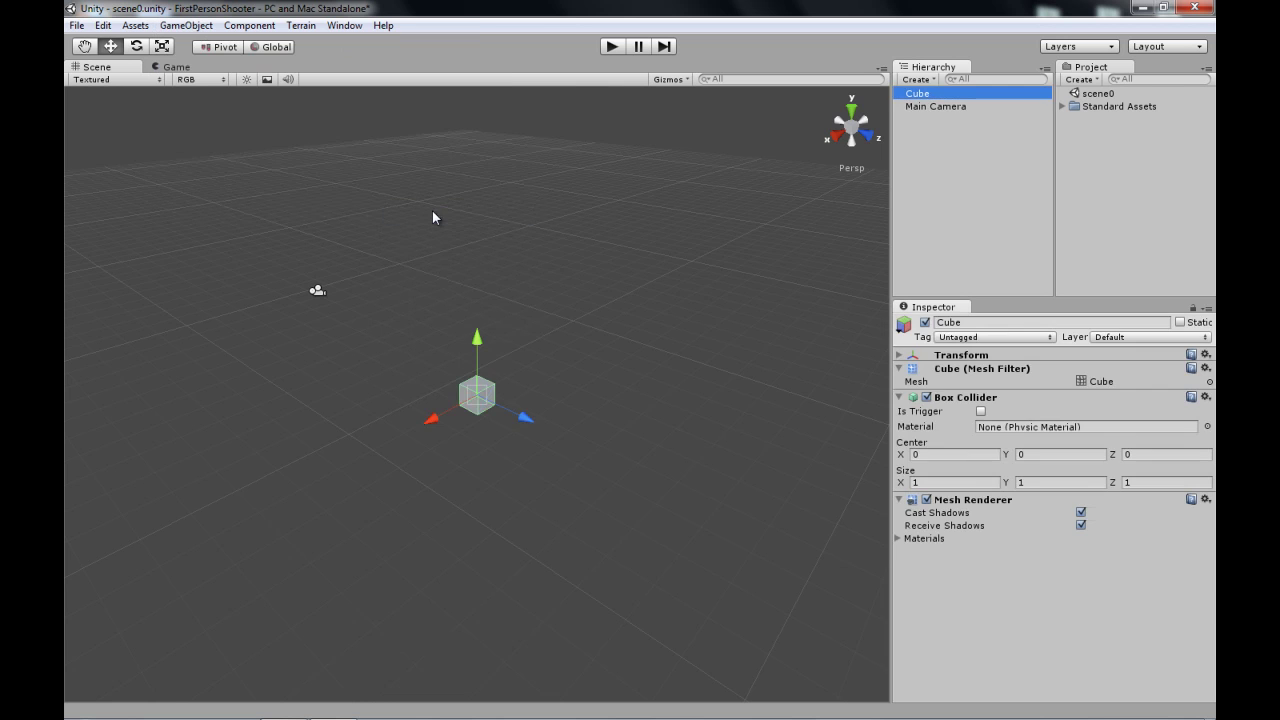
click(968, 188)
alt+drag(660, 297, 760, 140)
click(916, 93)
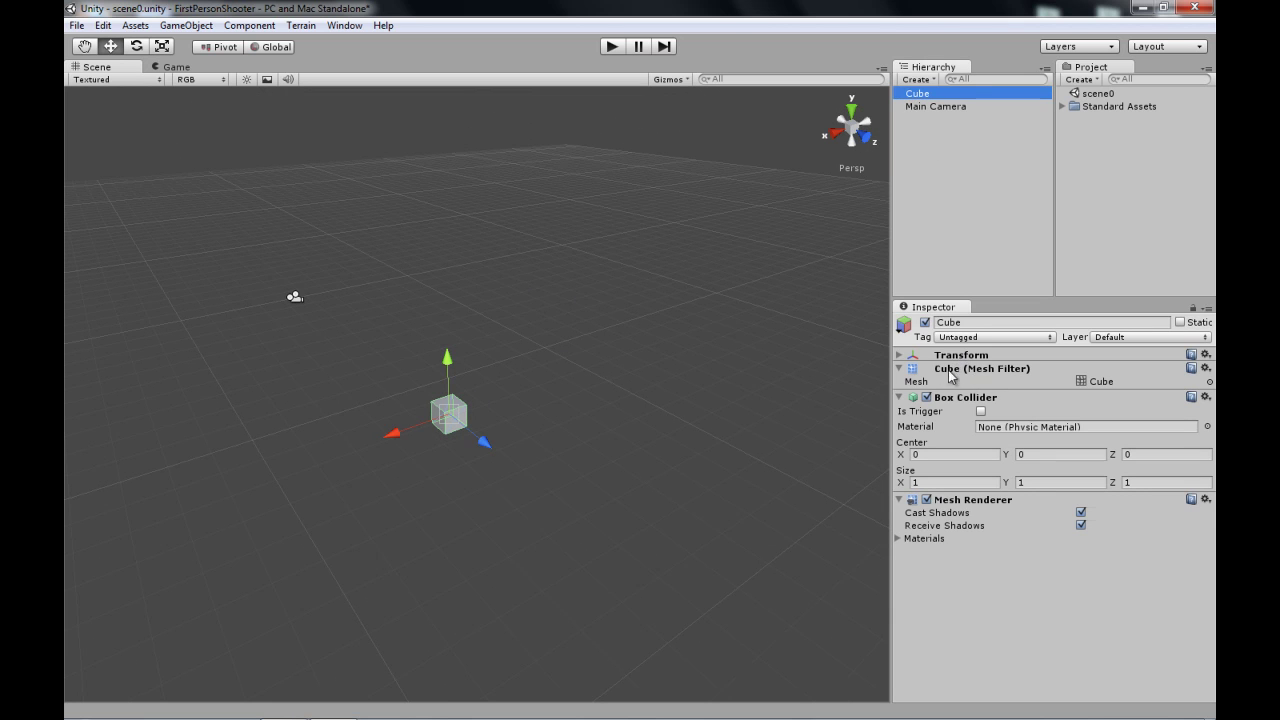
Step: Collapse the Cube's Mesh Filter and toggle its Box Collider off and back on
click(900, 370)
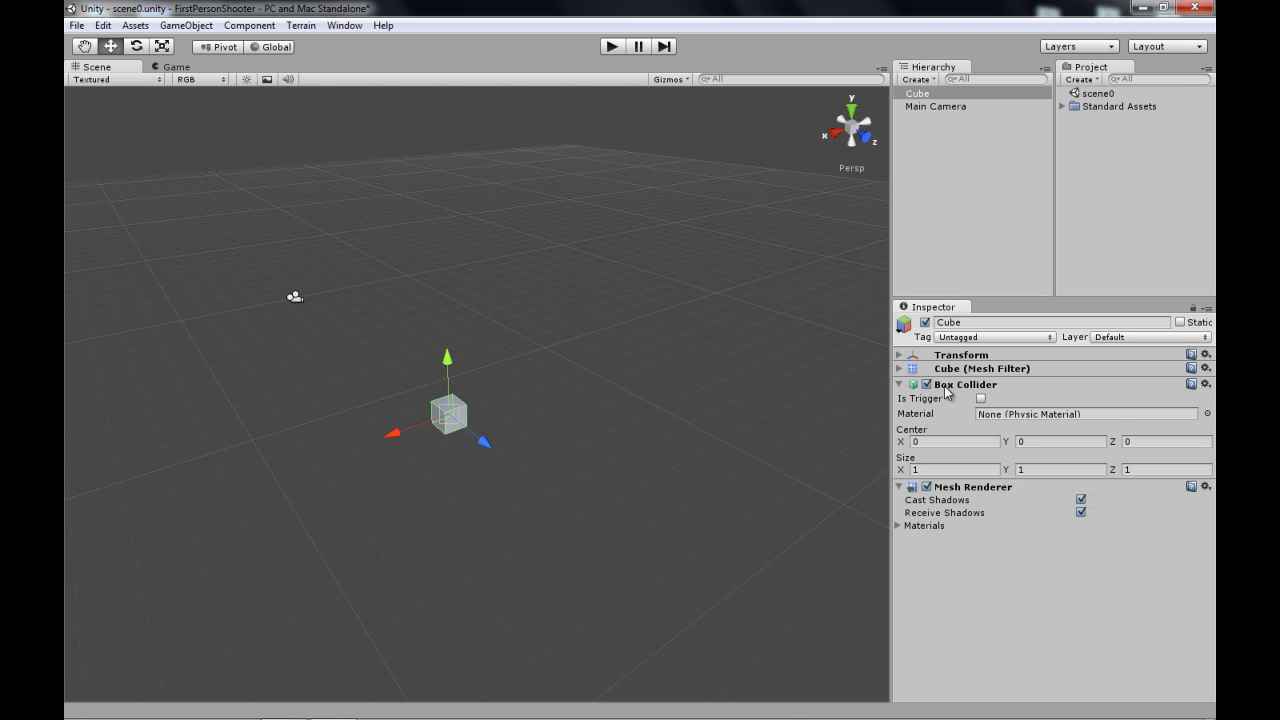
click(926, 384)
right_click(950, 386)
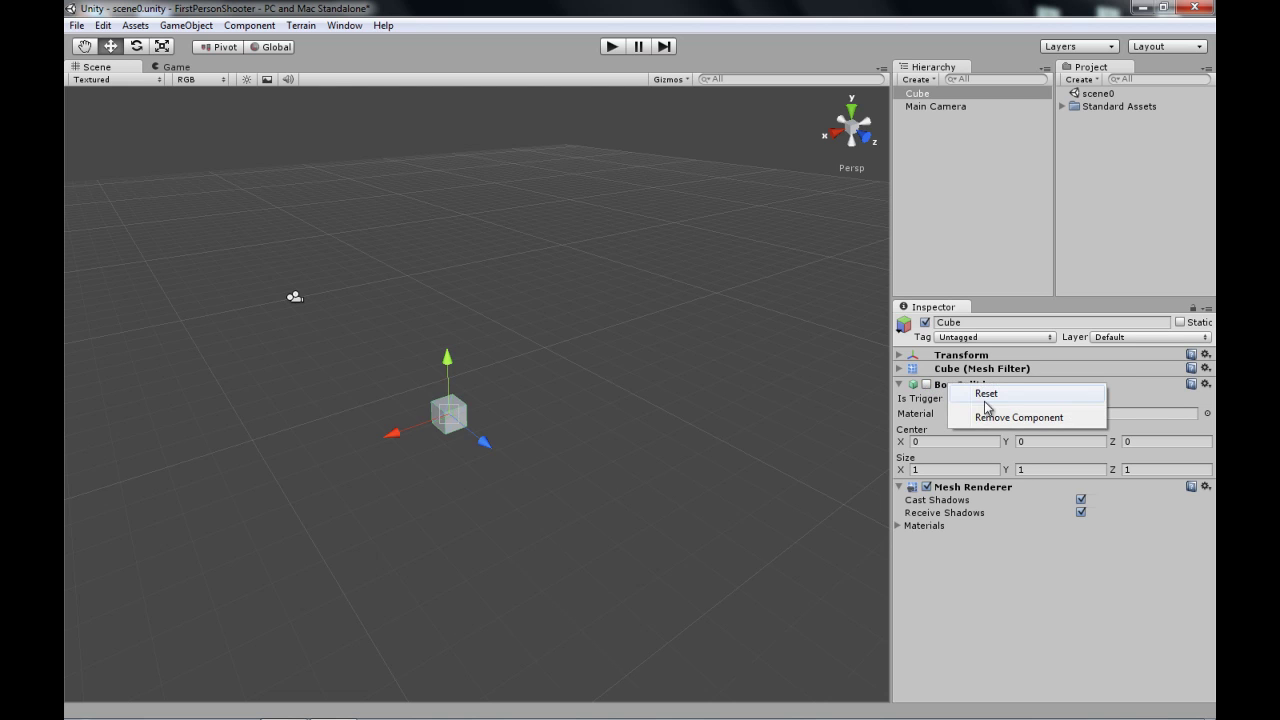
click(993, 612)
click(926, 385)
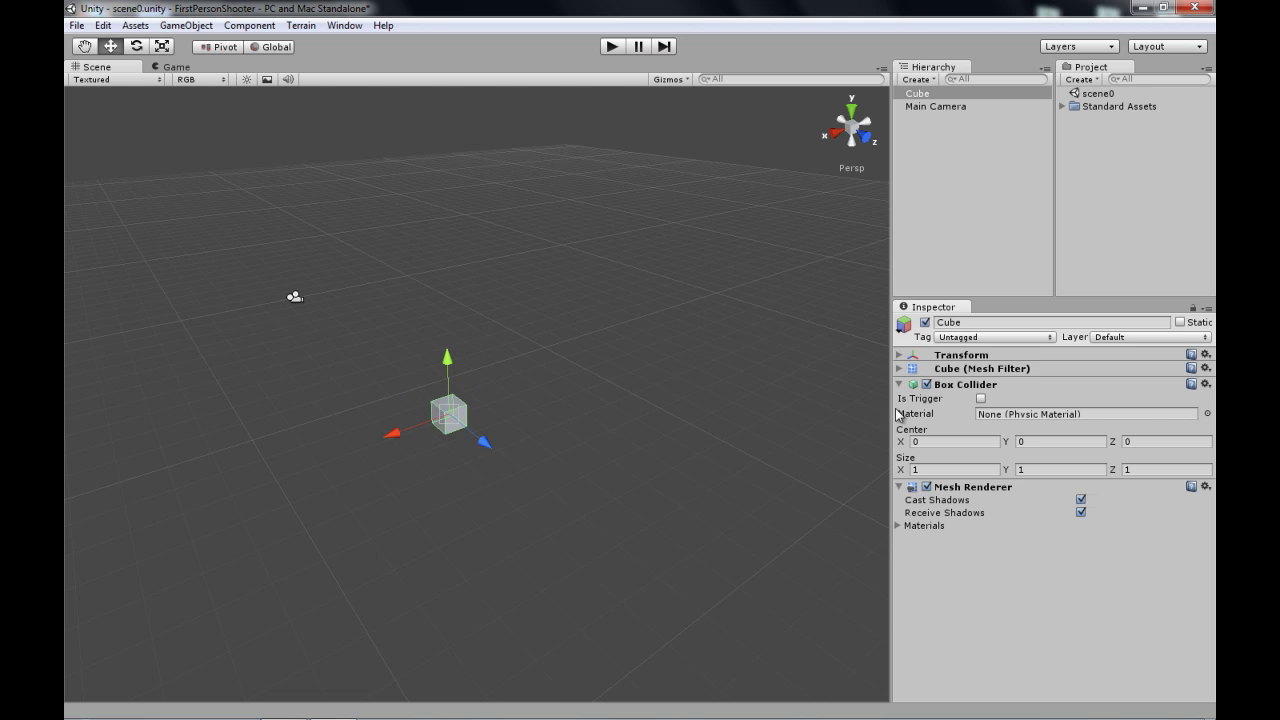
Step: Set the Cube's Scale to 10, 1, 10 to make a flat slab
click(900, 355)
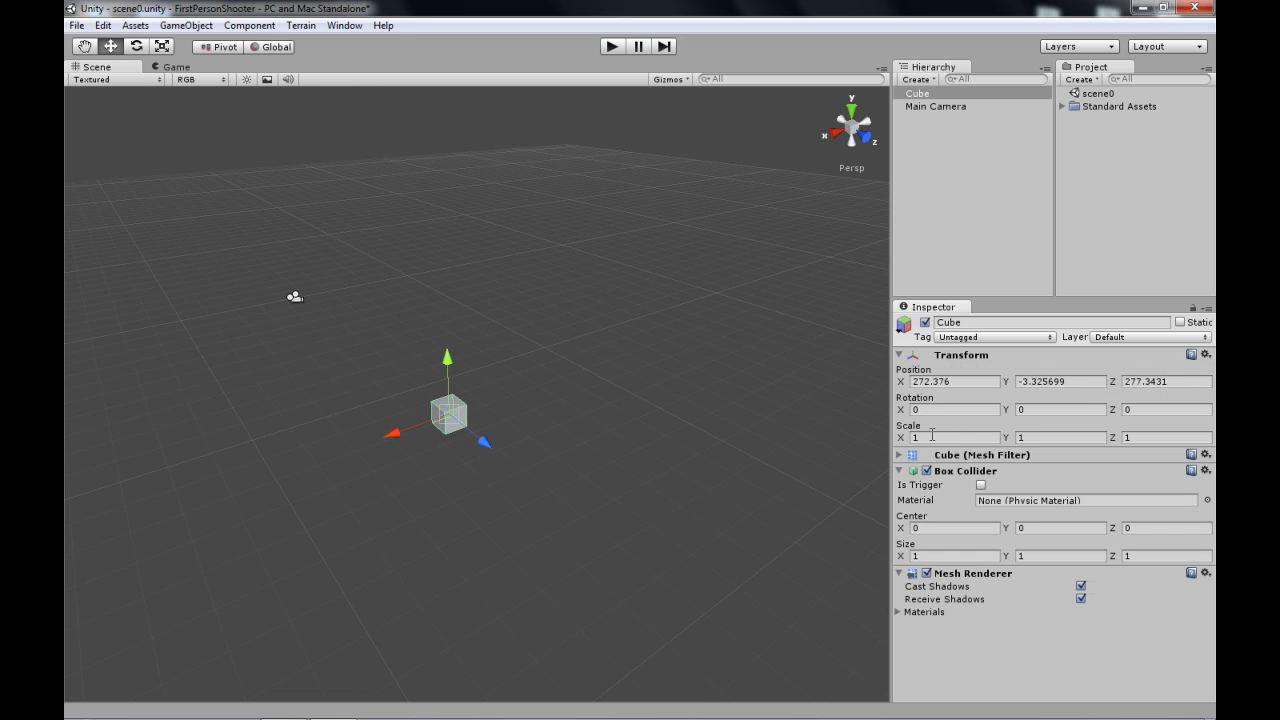
click(932, 437)
text(10)
click(1040, 438)
text(10)
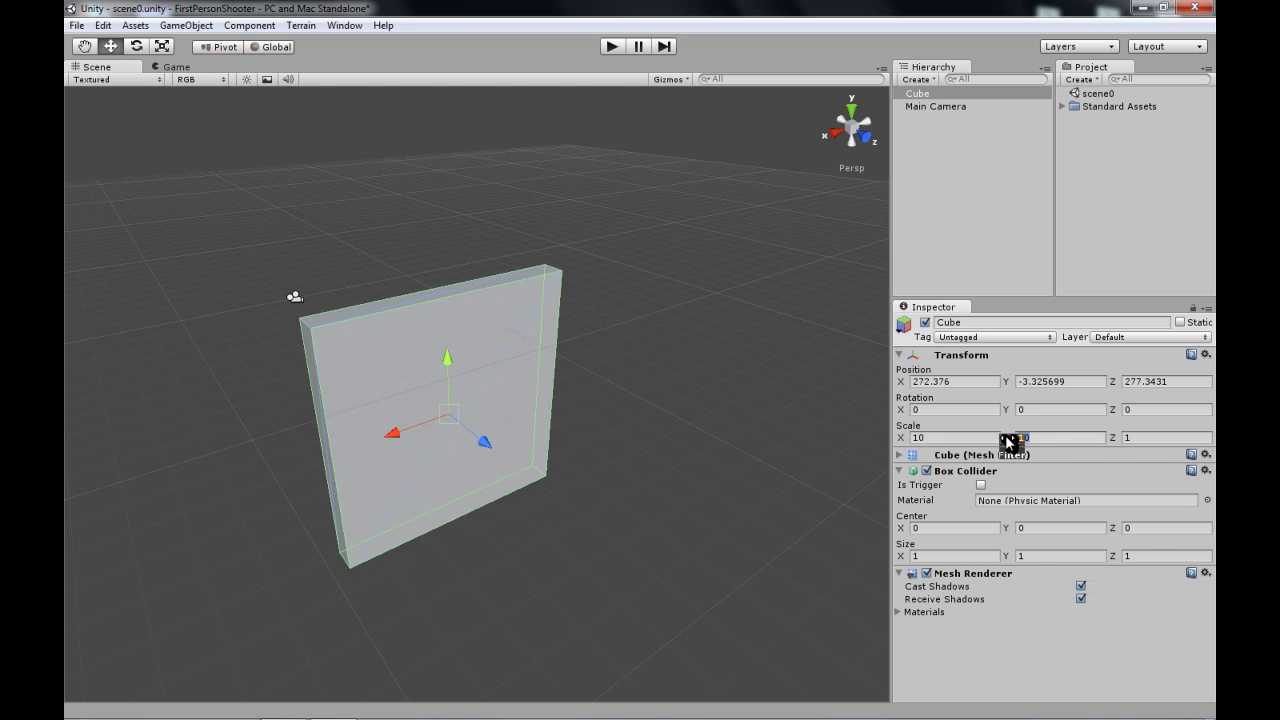
key(BackSpace)
key(Tab)
text(10)
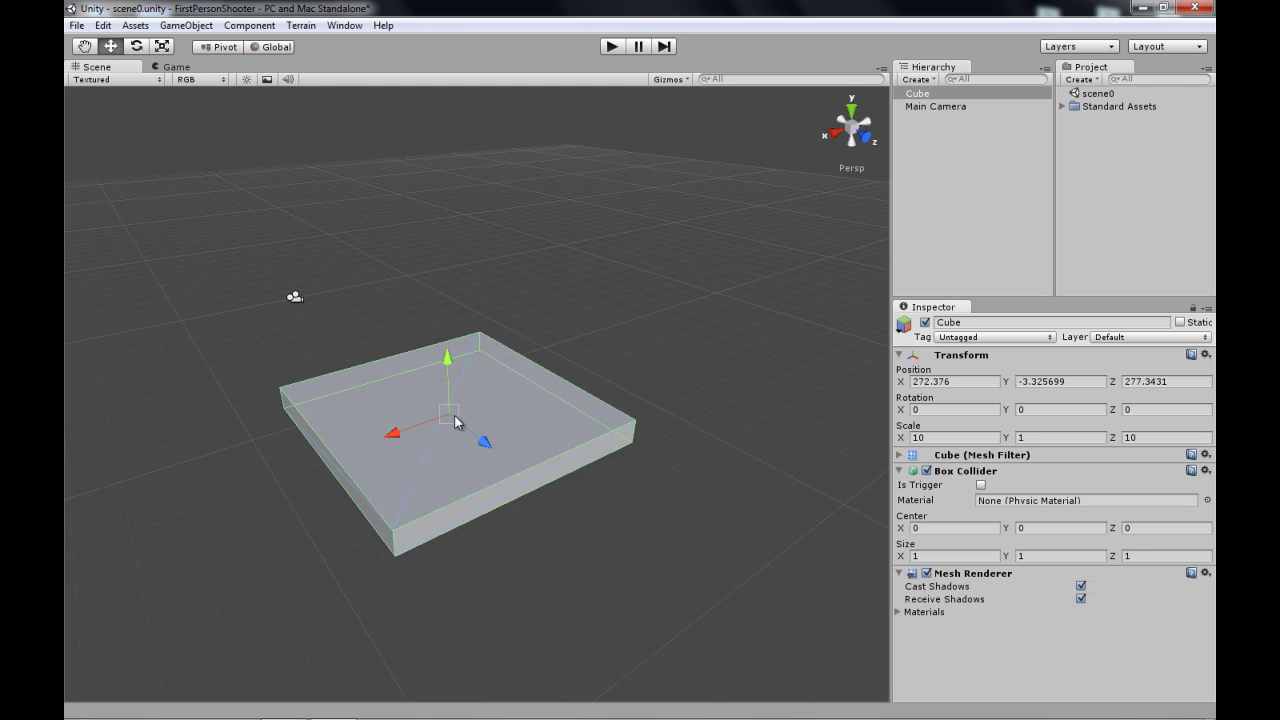
Step: Raise the slab to Y about 1.18 and slide it to X 30
alt+drag(257, 492, 473, 404)
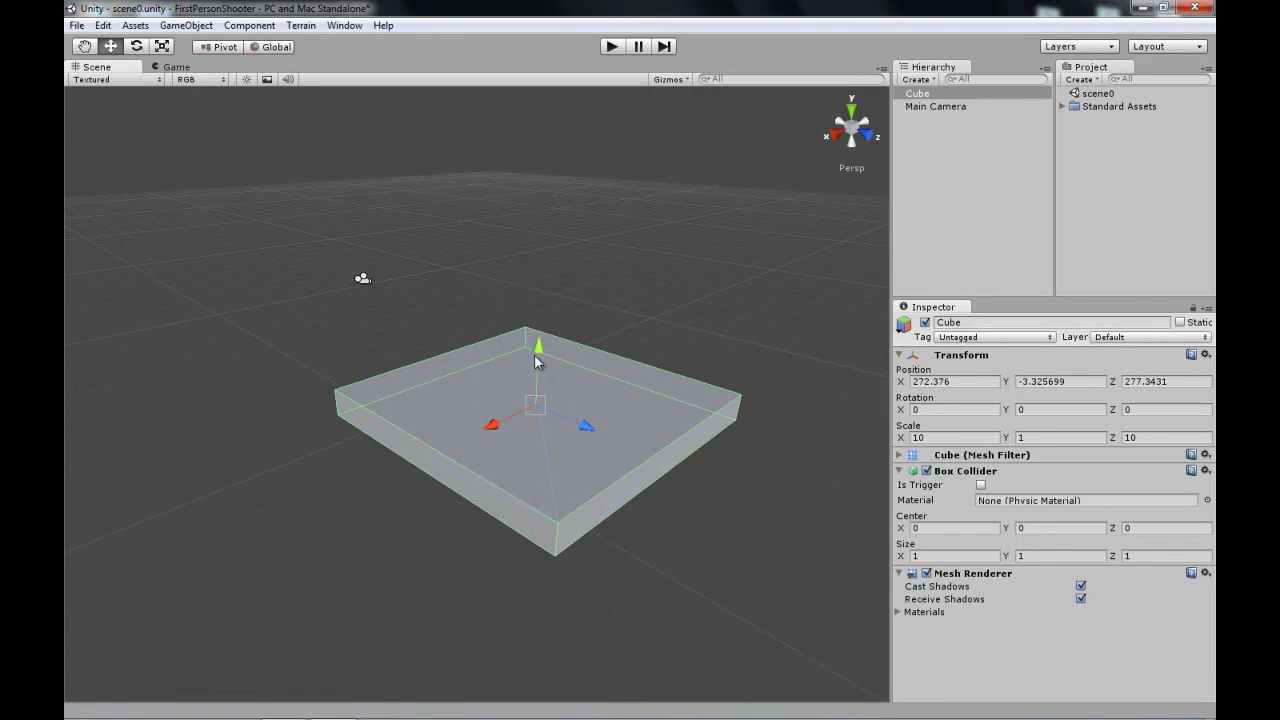
drag(534, 358, 830, 362)
scroll(497, 256, down, 5)
scroll(554, 232, up, 3)
scroll(451, 280, down, 3)
drag(906, 383, 905, 385)
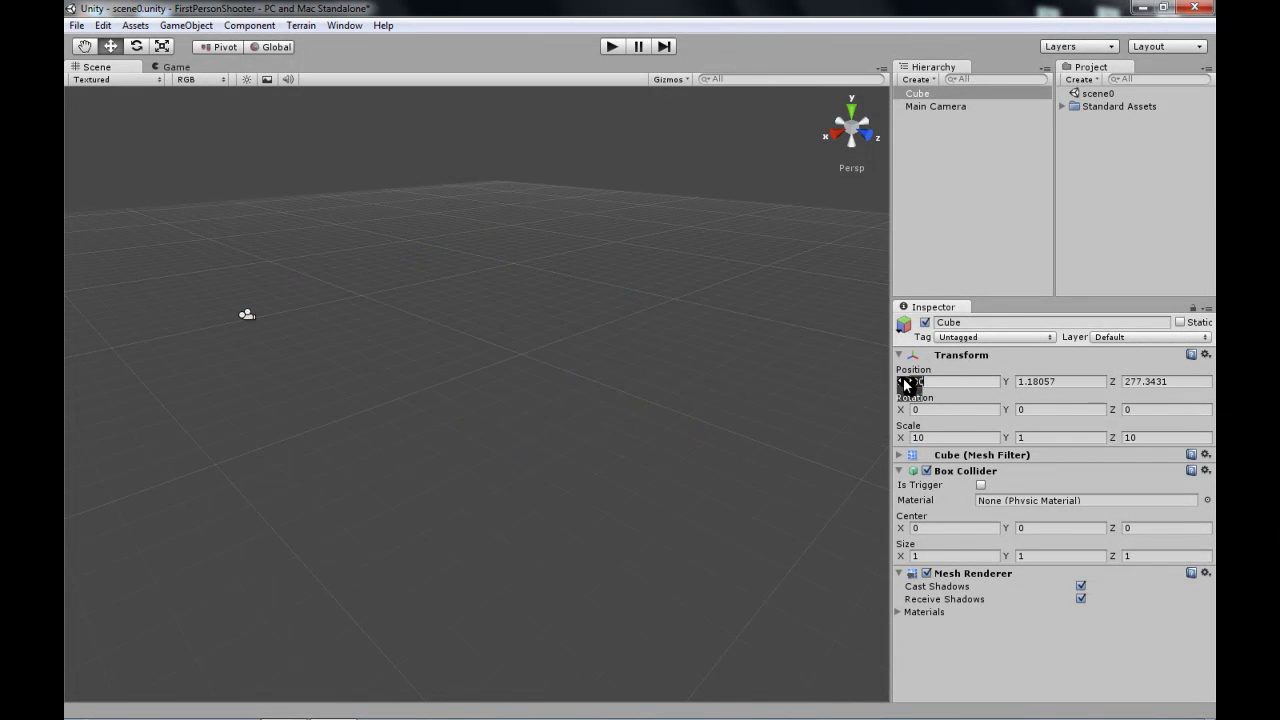
double_click(922, 94)
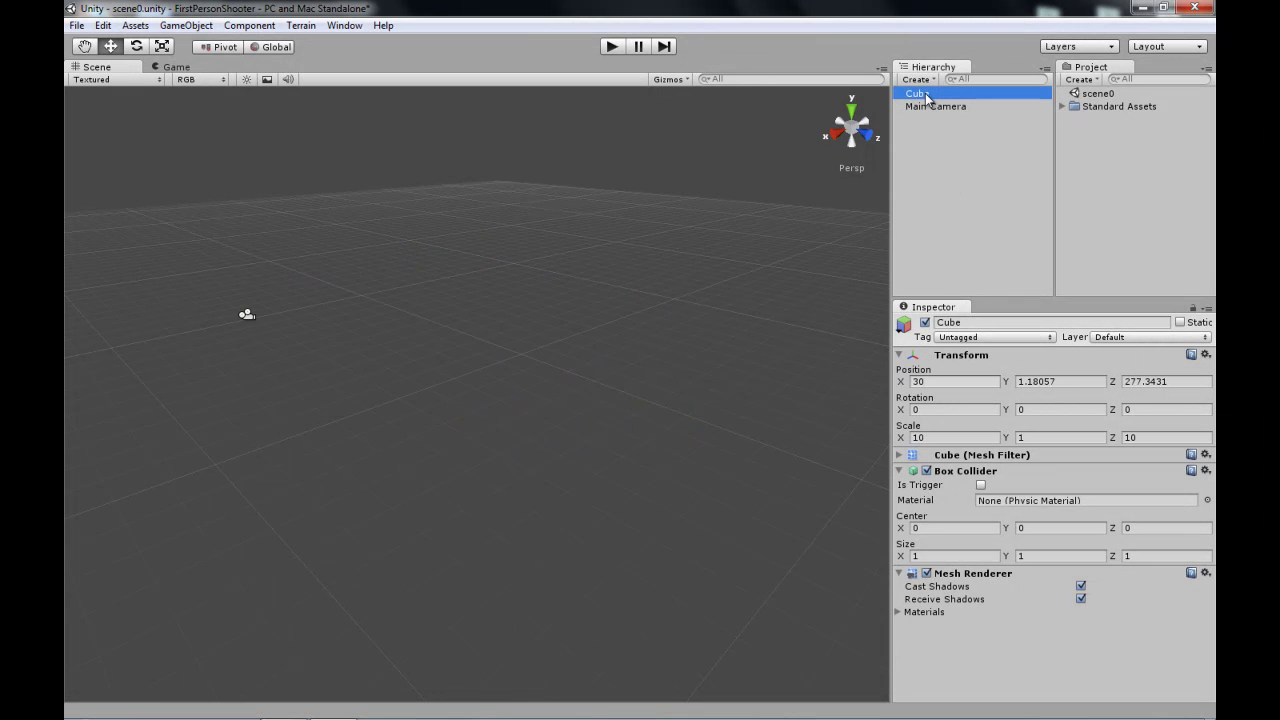
Step: Reset the Cube's Transform to a unit cube at the origin and frame it
alt+drag(610, 235, 853, 353)
click(1206, 355)
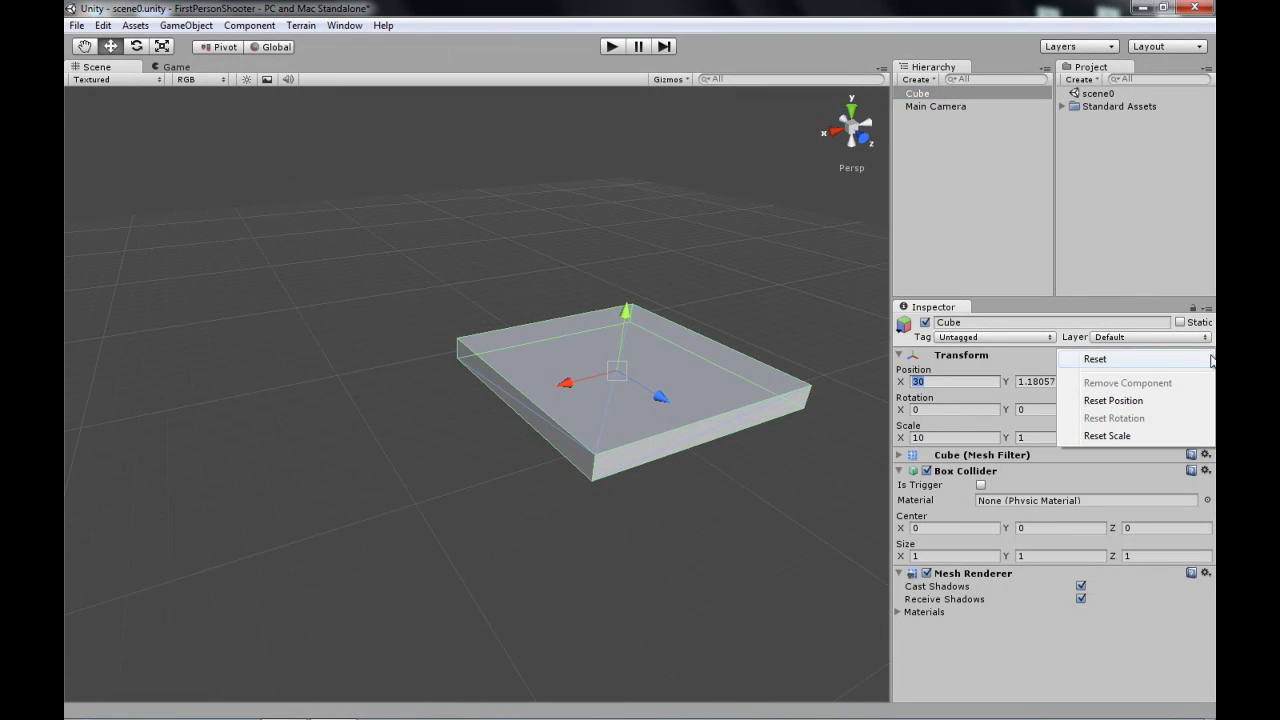
click(1117, 364)
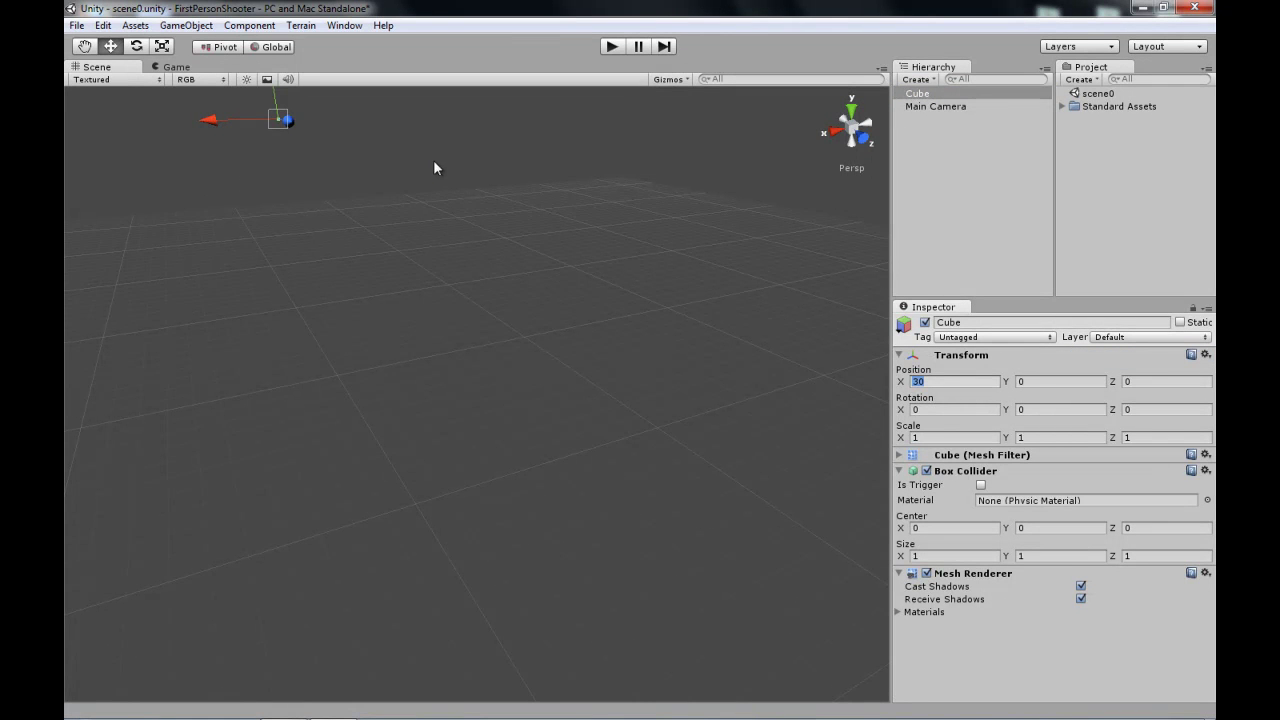
double_click(918, 94)
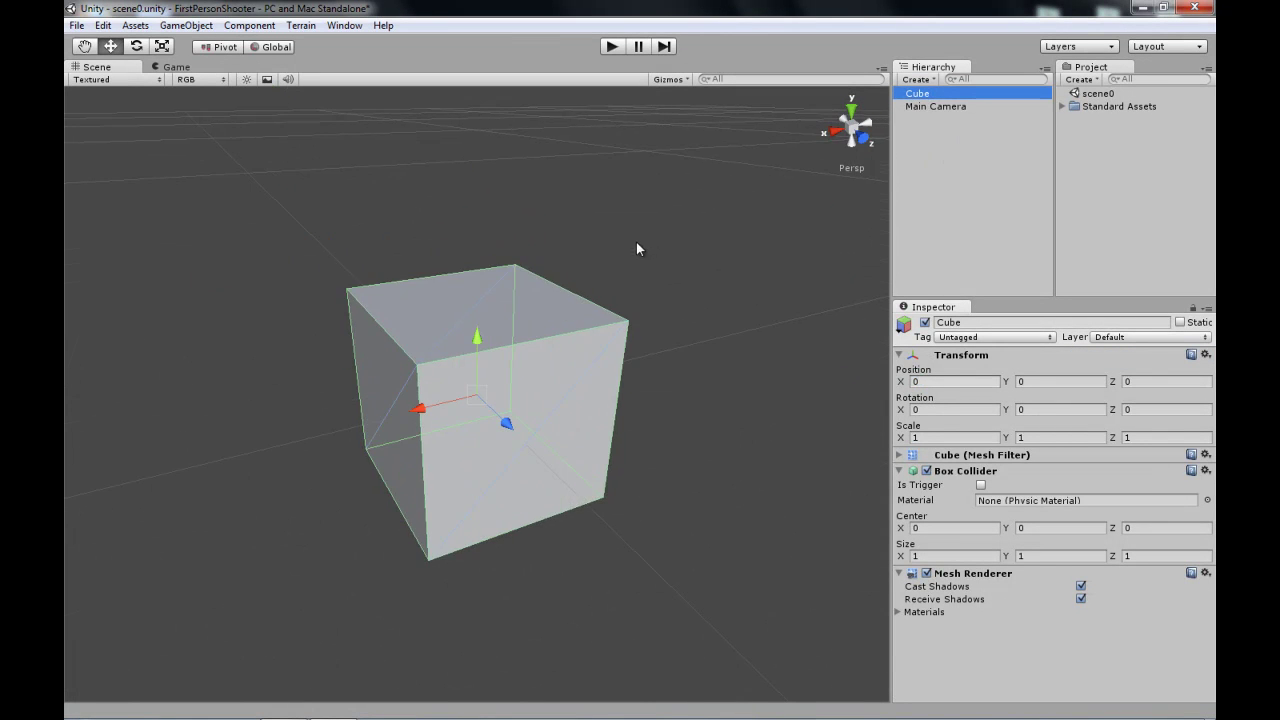
Step: Nudge the cube with the move gizmo, tilt it -0.75 on X, stretch Scale X to 1.153
scroll(632, 255, down, 3)
right_drag(628, 254, 708, 419)
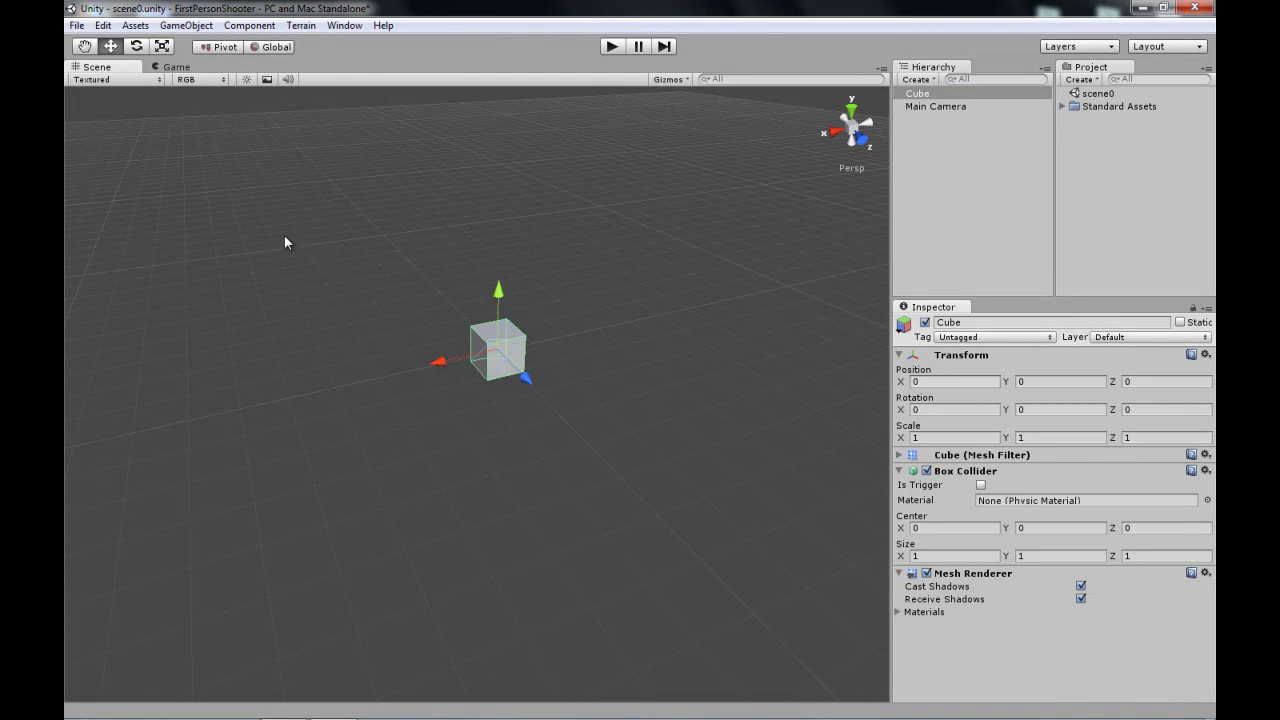
mouse_move(440, 369)
mouse_down()
mouse_move(382, 364)
mouse_move(475, 357)
mouse_move(451, 360)
mouse_up()
mouse_move(537, 375)
mouse_down()
mouse_move(489, 331)
mouse_move(545, 379)
mouse_up()
drag(516, 281, 515, 275)
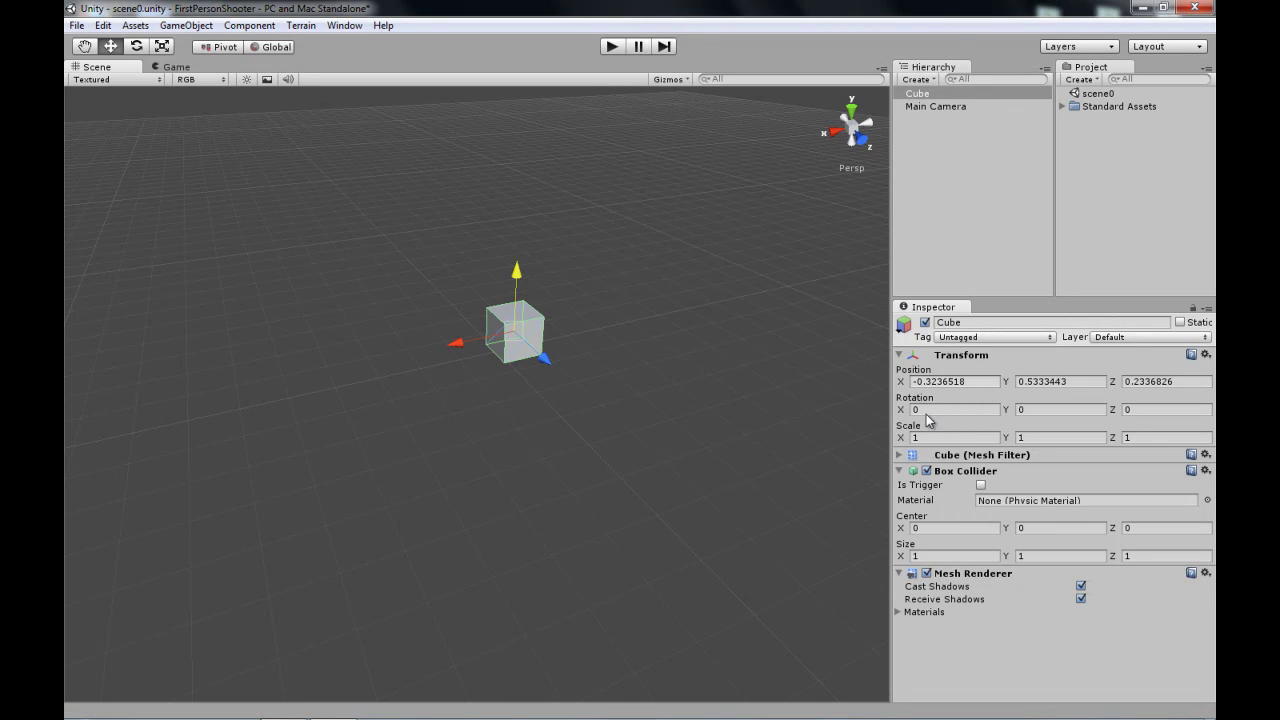
click(136, 47)
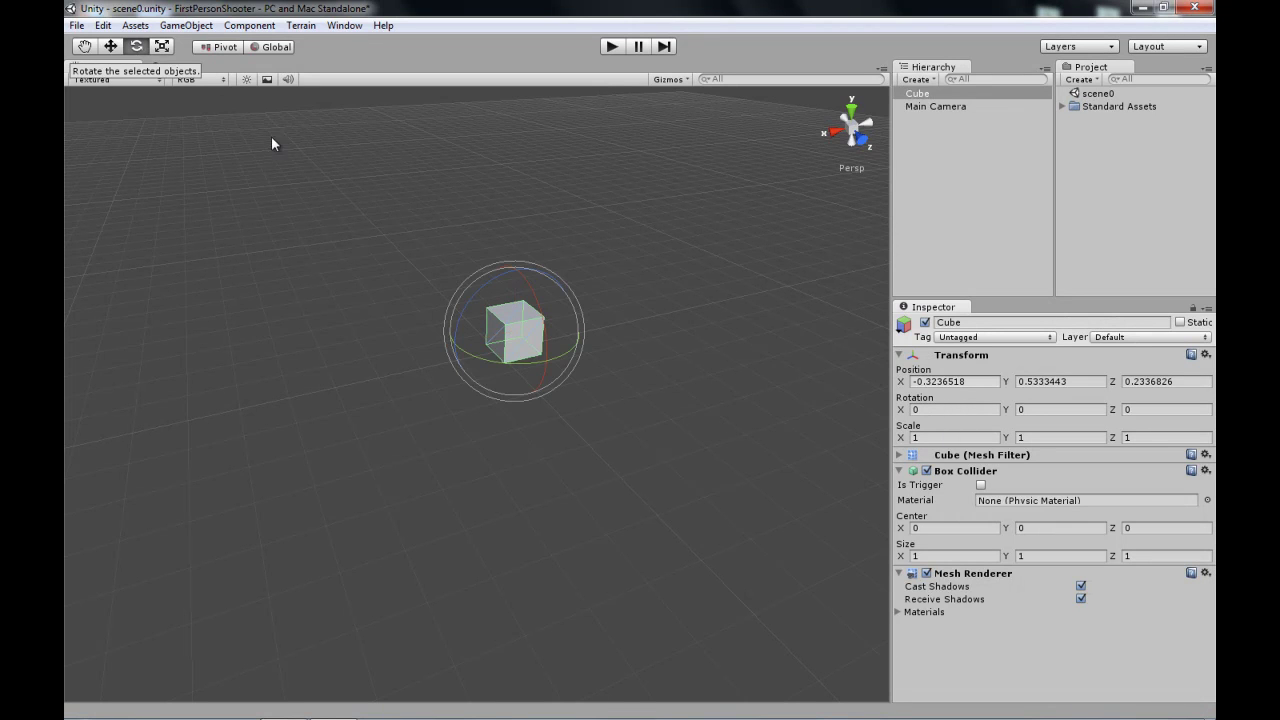
mouse_move(529, 290)
mouse_down()
mouse_move(549, 343)
mouse_move(532, 287)
mouse_up()
click(161, 47)
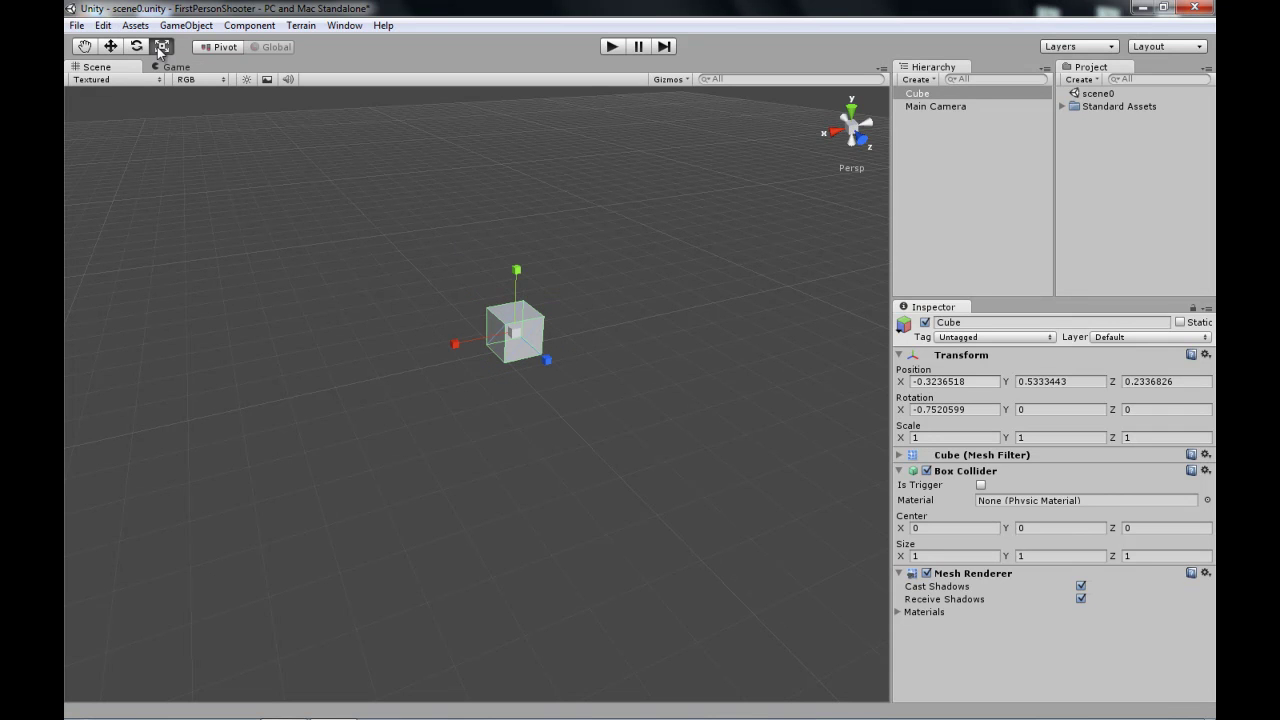
mouse_move(455, 343)
mouse_down()
mouse_move(352, 360)
mouse_move(446, 340)
mouse_up()
Step: Reset the Cube's Transform and set its Scale to 50, 1, 50
click(1206, 356)
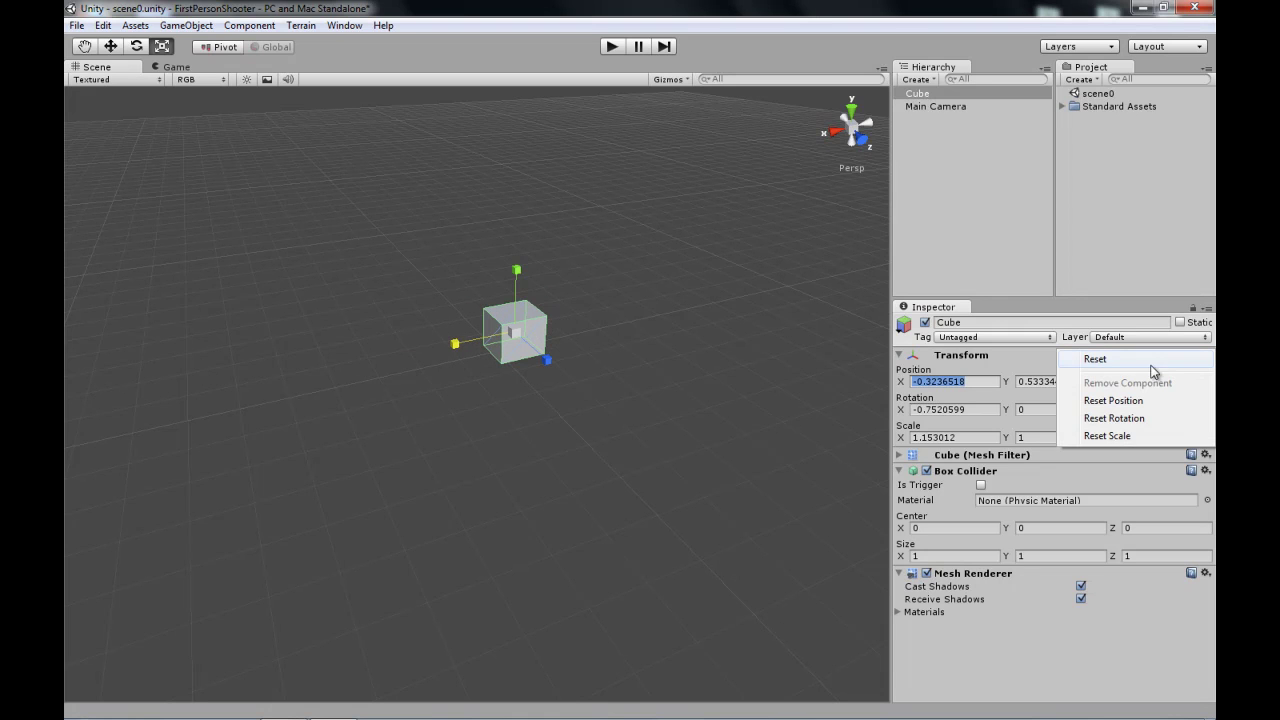
click(1096, 359)
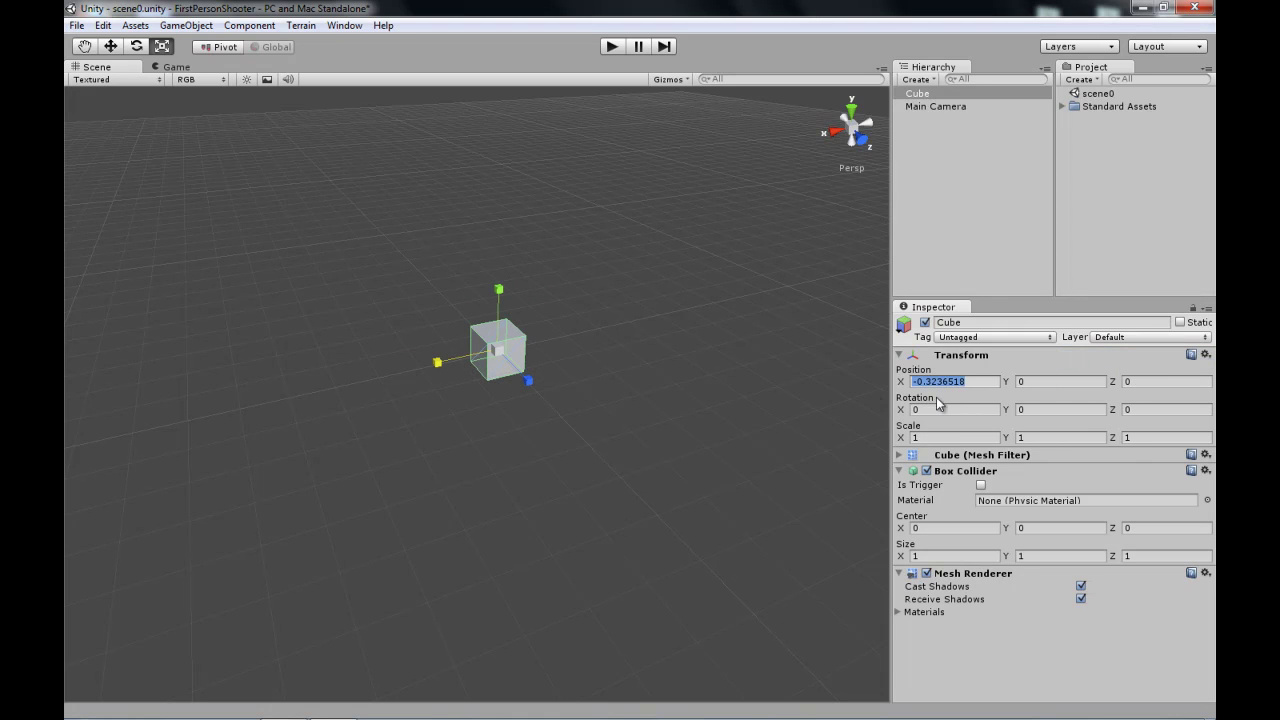
double_click(976, 380)
text(0)
click(947, 438)
text(50)
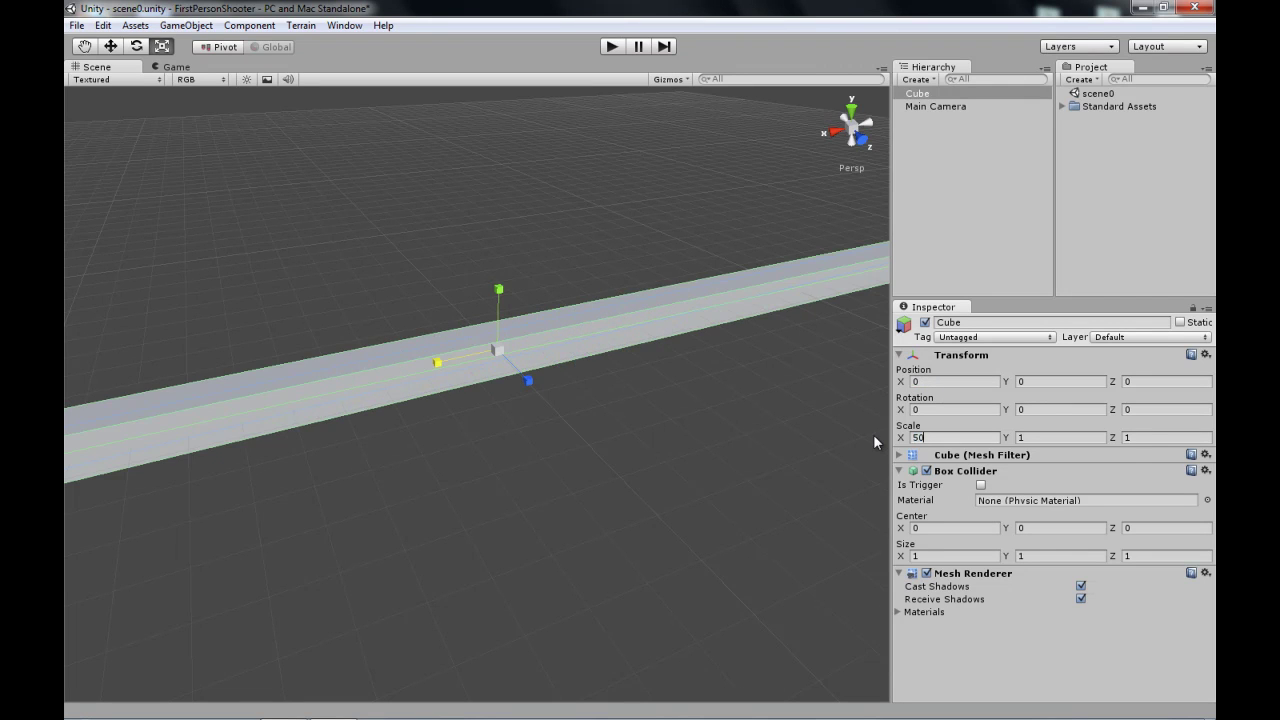
text(50)
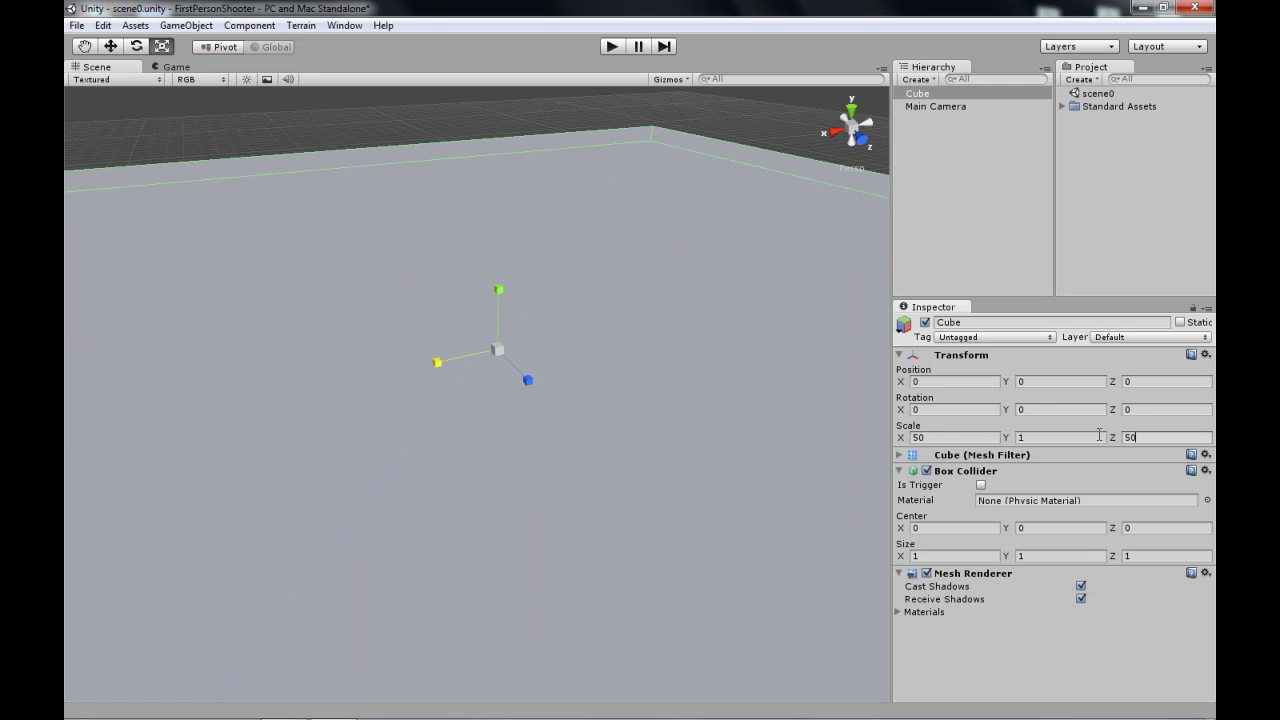
scroll(677, 357, down, 10)
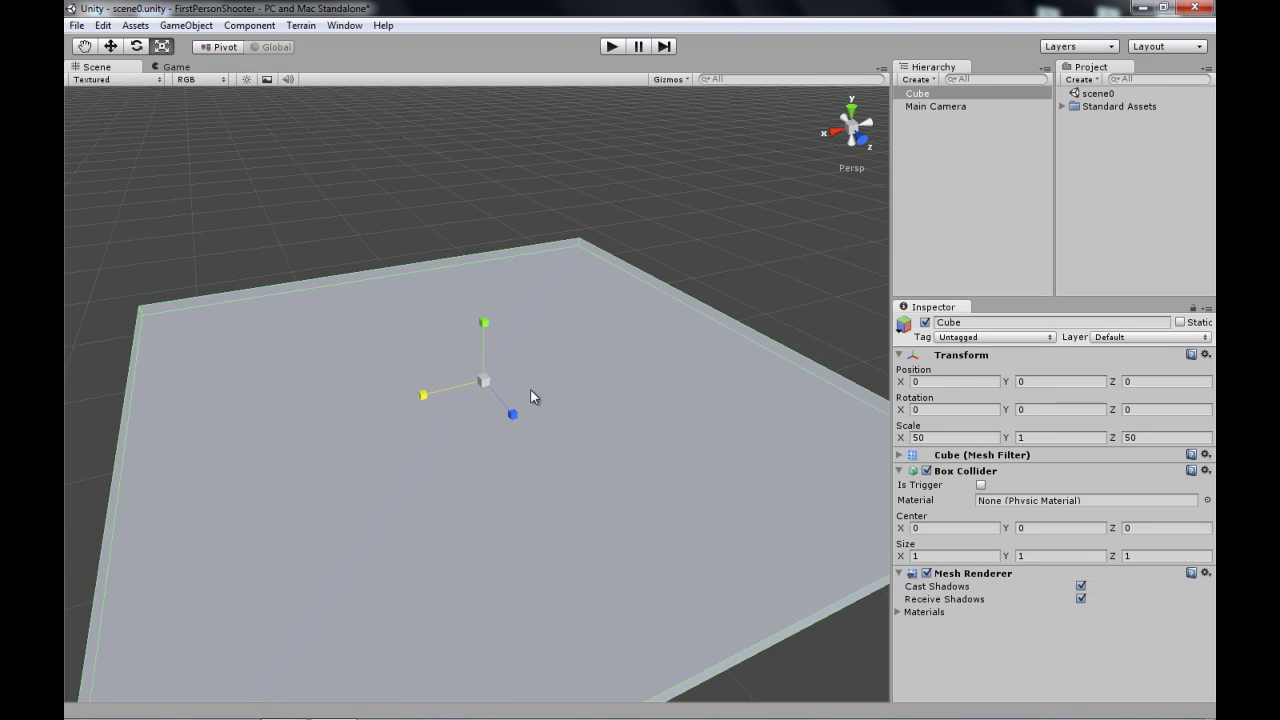
scroll(531, 397, down, 2)
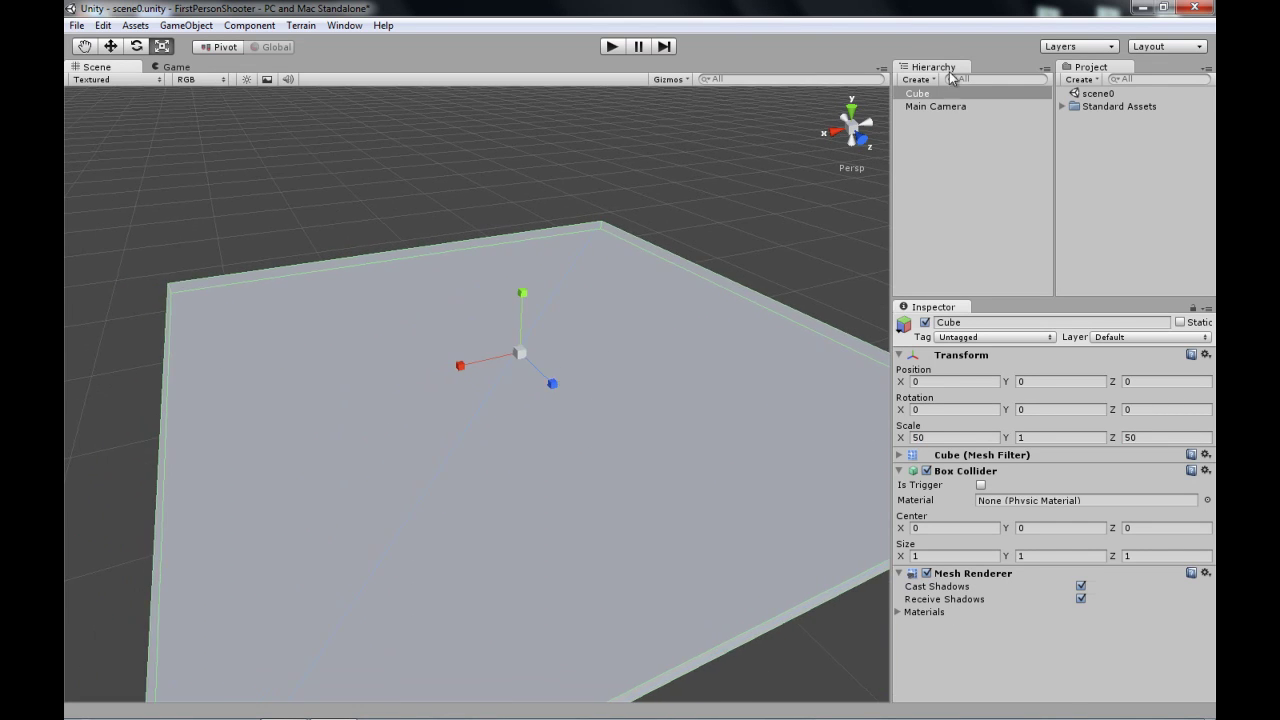
click(935, 106)
Step: Reset the Main Camera's Transform so it returns to the origin
scroll(717, 186, down, 5)
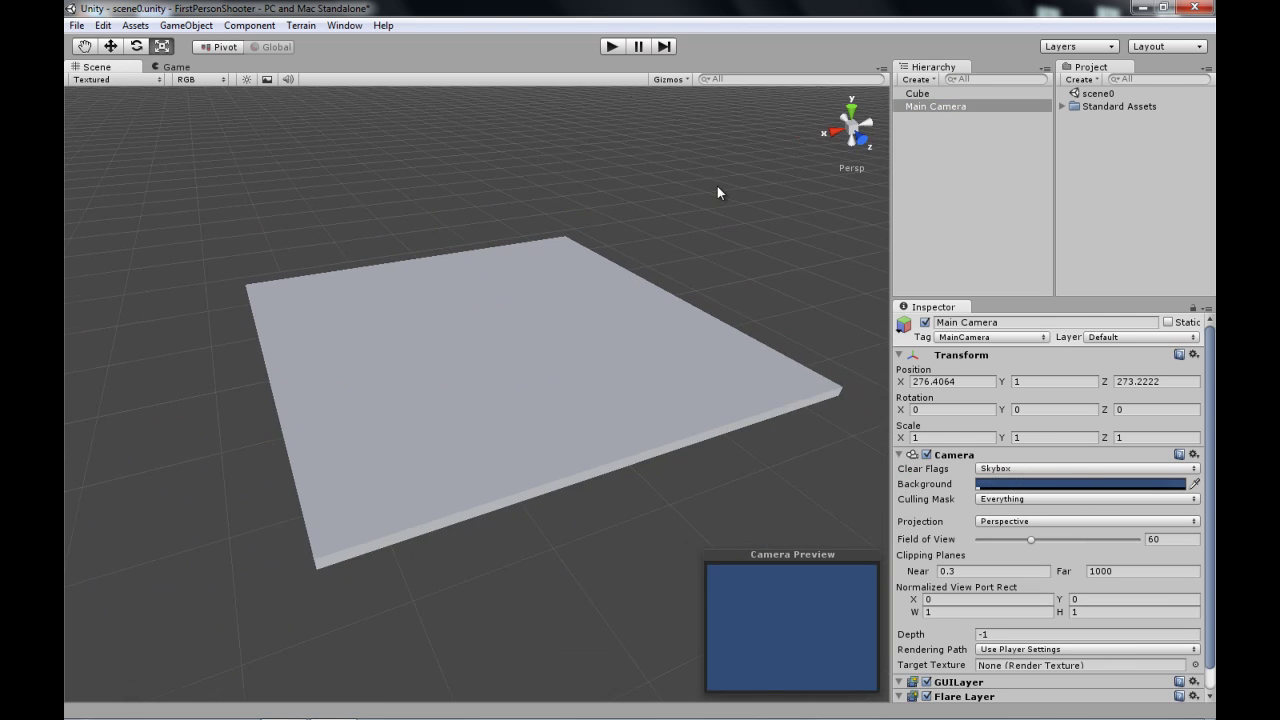
double_click(941, 106)
right_drag(793, 152, 760, 167)
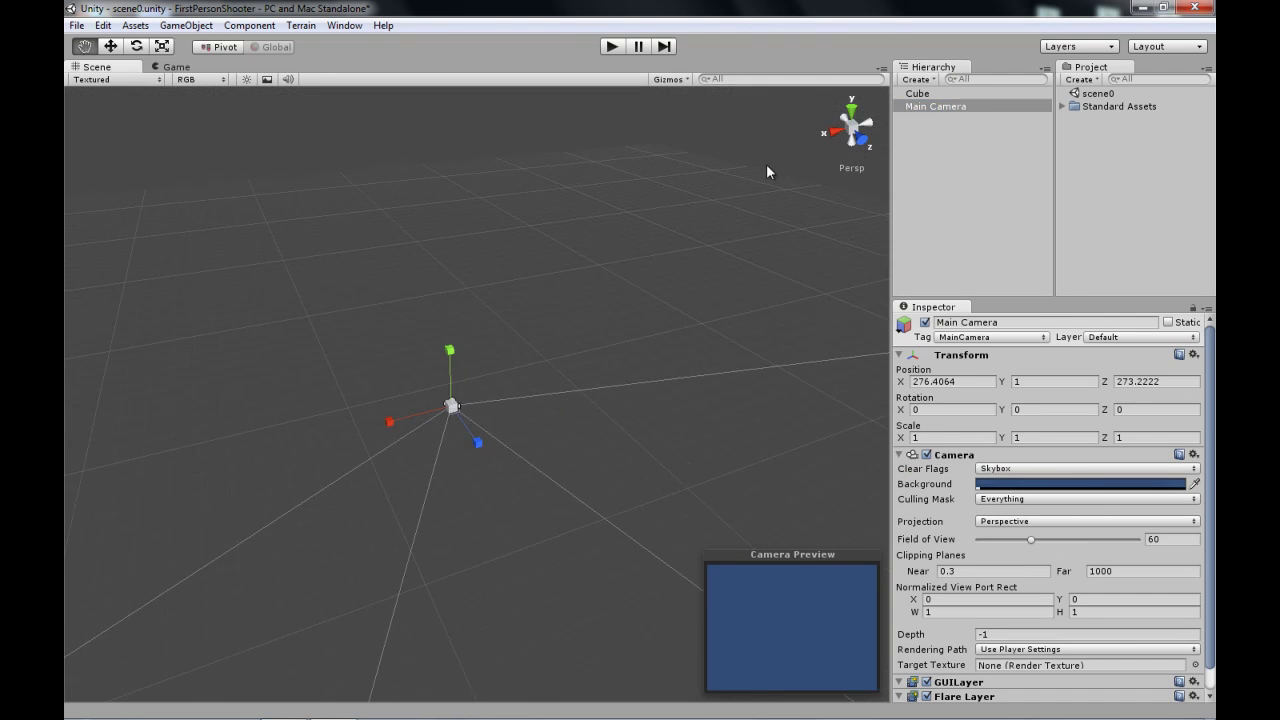
click(1196, 357)
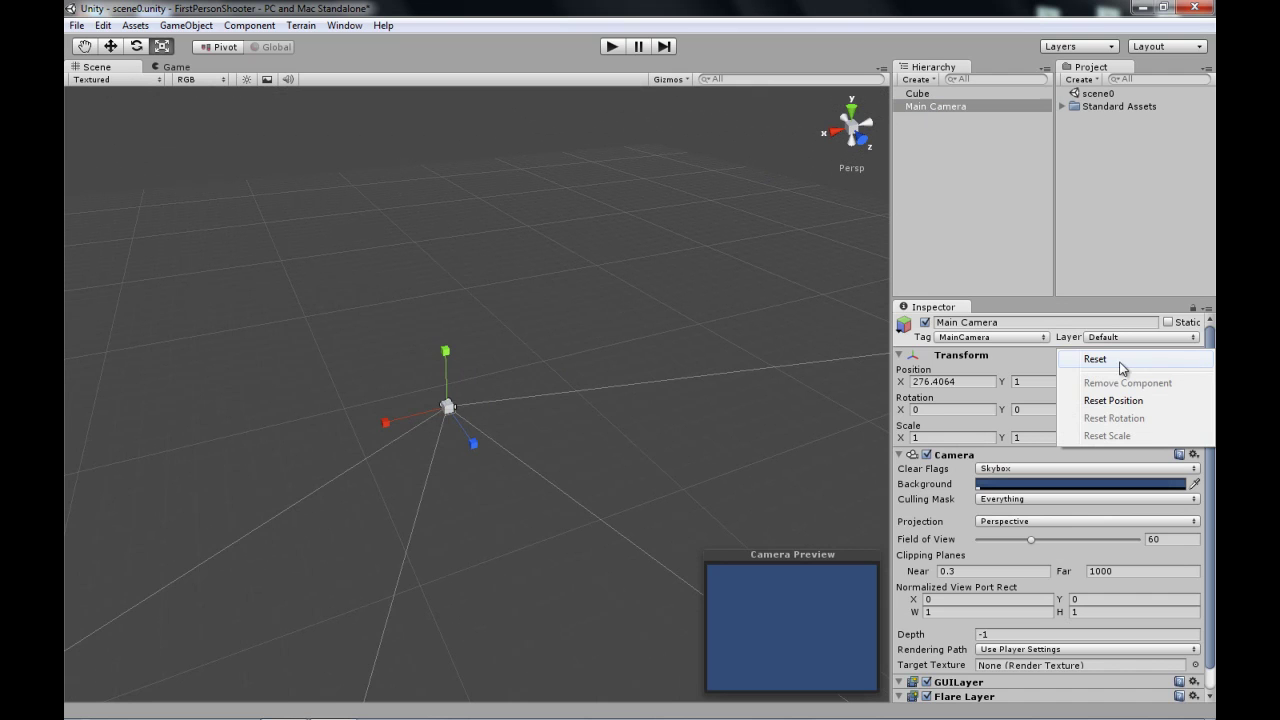
click(1117, 366)
Step: Move the Main Camera back to about Z -33 and up to about Y 3 above the floor
double_click(917, 93)
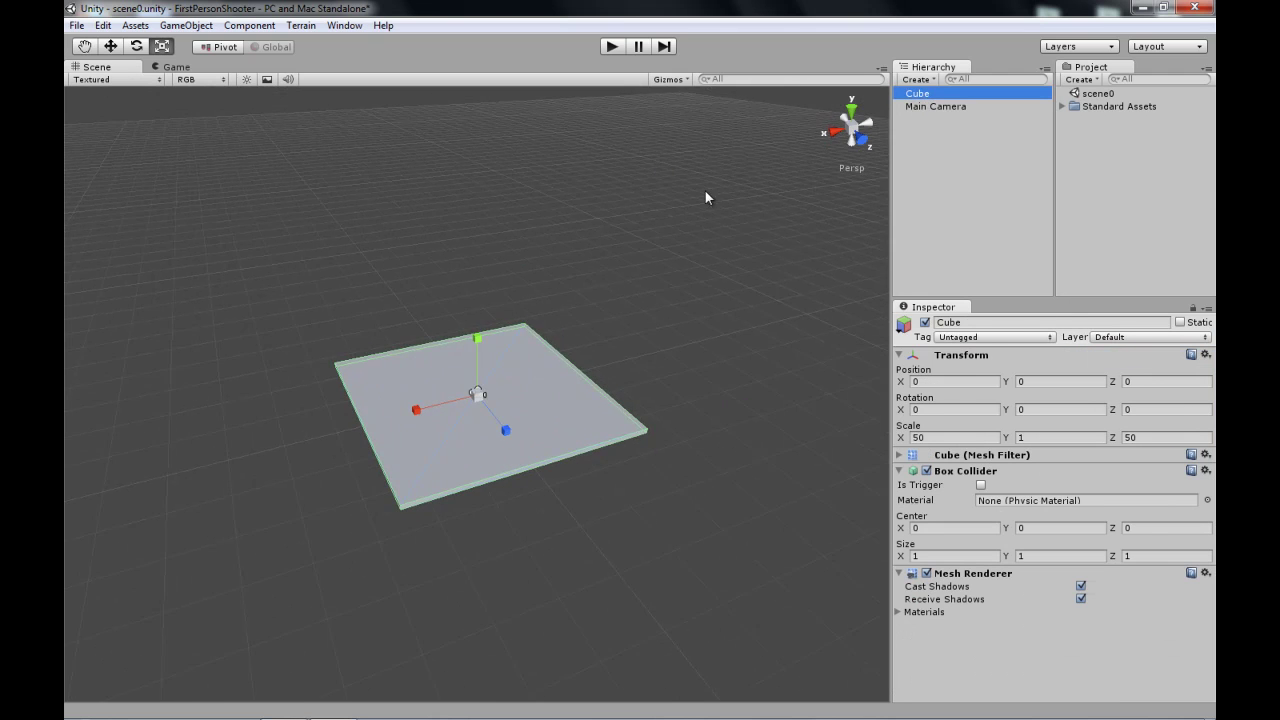
right_drag(628, 234, 903, 118)
click(920, 106)
middle_drag(570, 300, 764, 294)
key(w)
drag(604, 364, 474, 315)
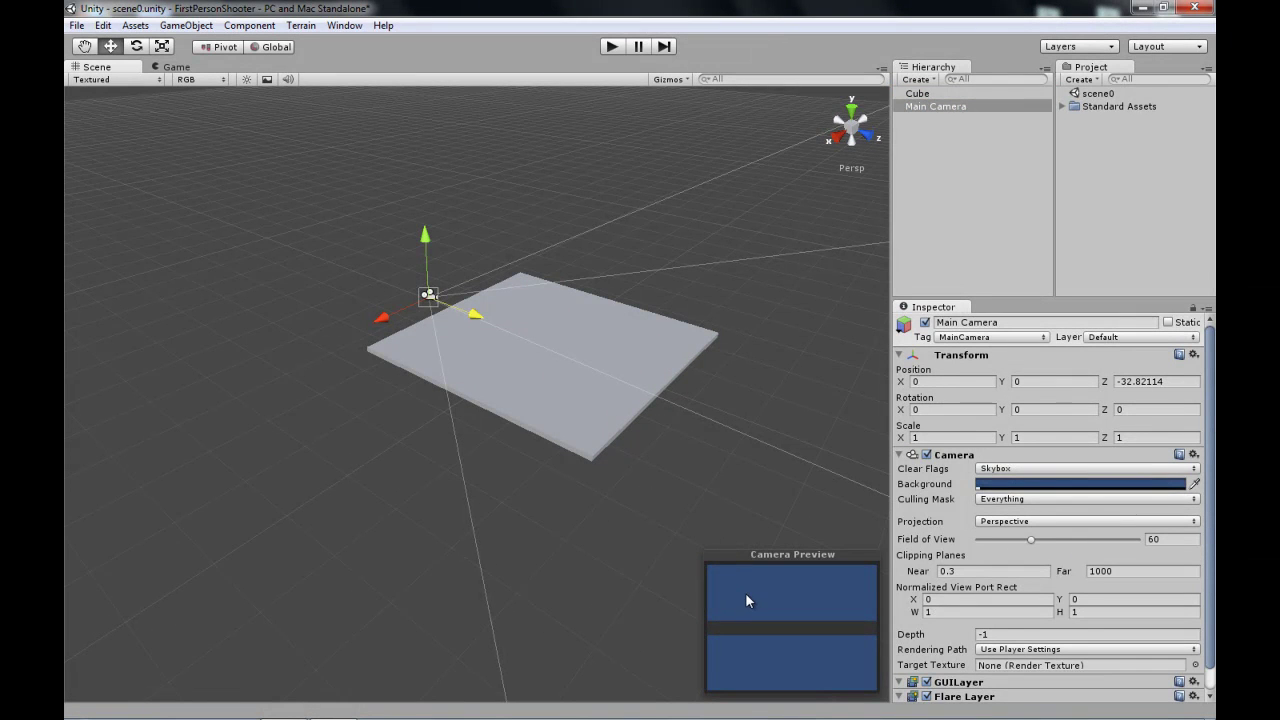
drag(420, 235, 423, 222)
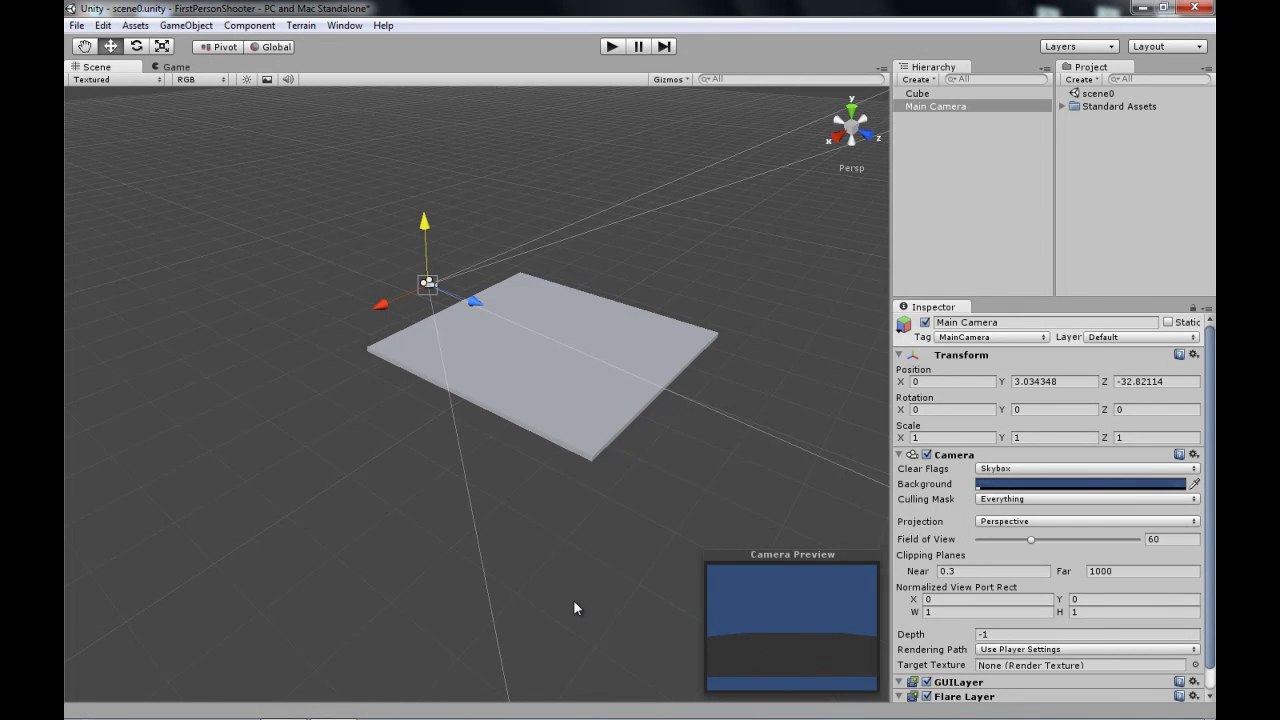
Step: Create a Point Light and drag it up above the floor slab
click(250, 26)
mouse_move(186, 25)
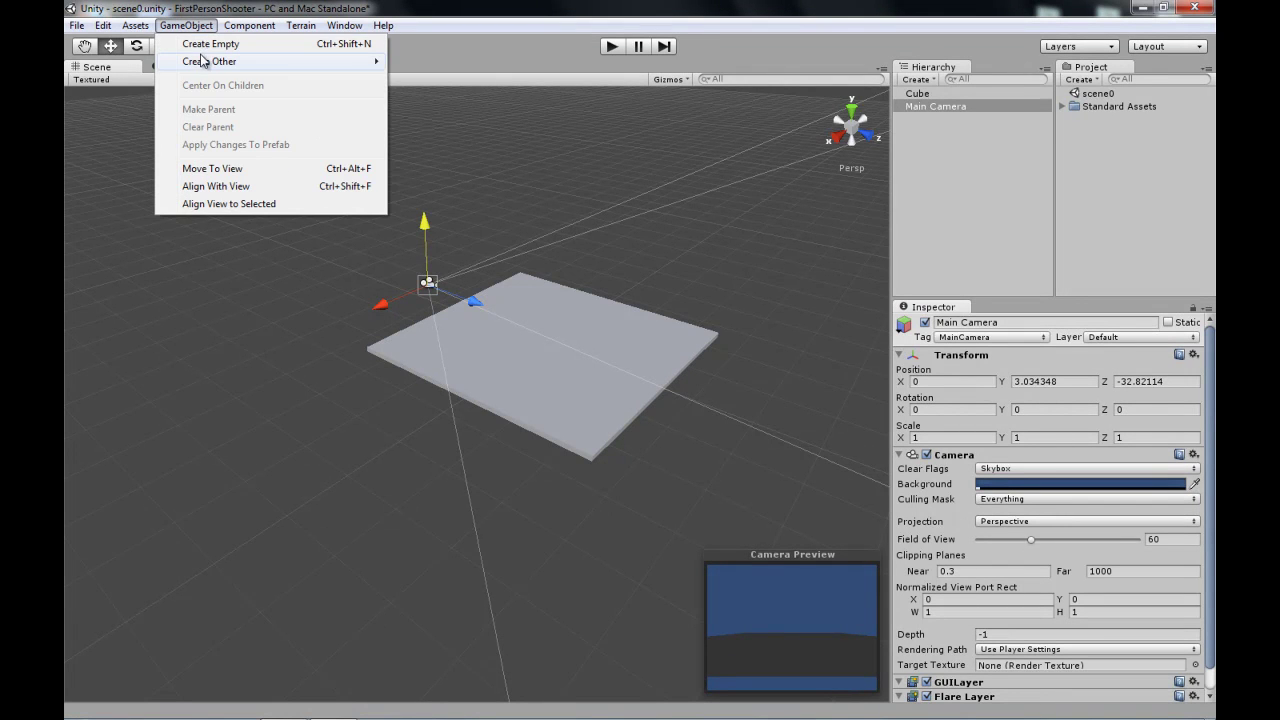
mouse_move(203, 61)
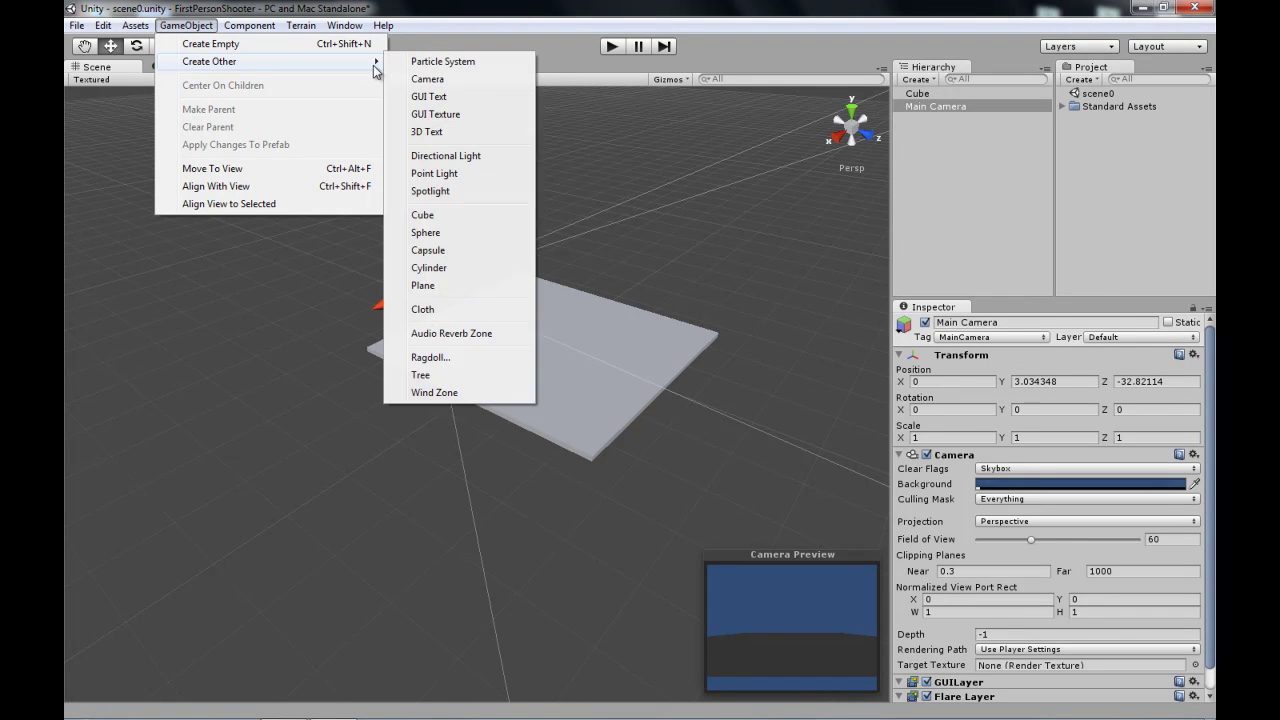
click(432, 173)
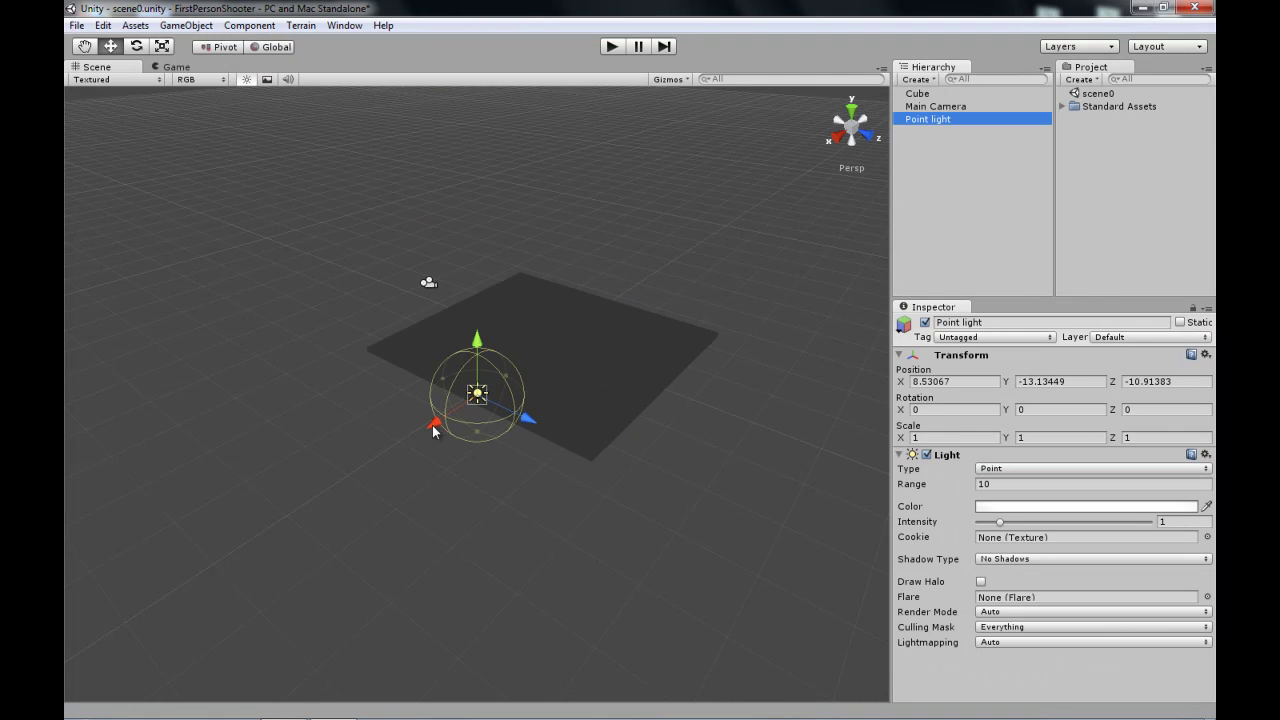
drag(432, 425, 508, 374)
drag(546, 302, 544, 202)
drag(516, 264, 452, 298)
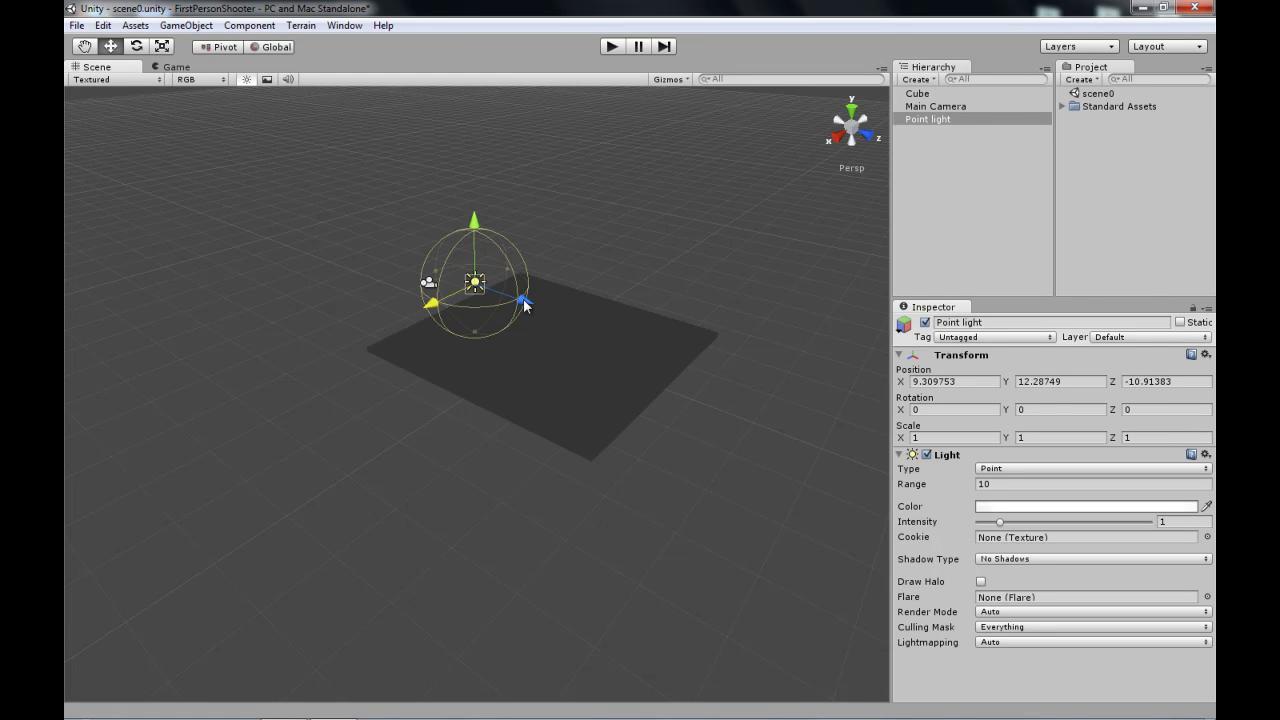
drag(537, 307, 581, 331)
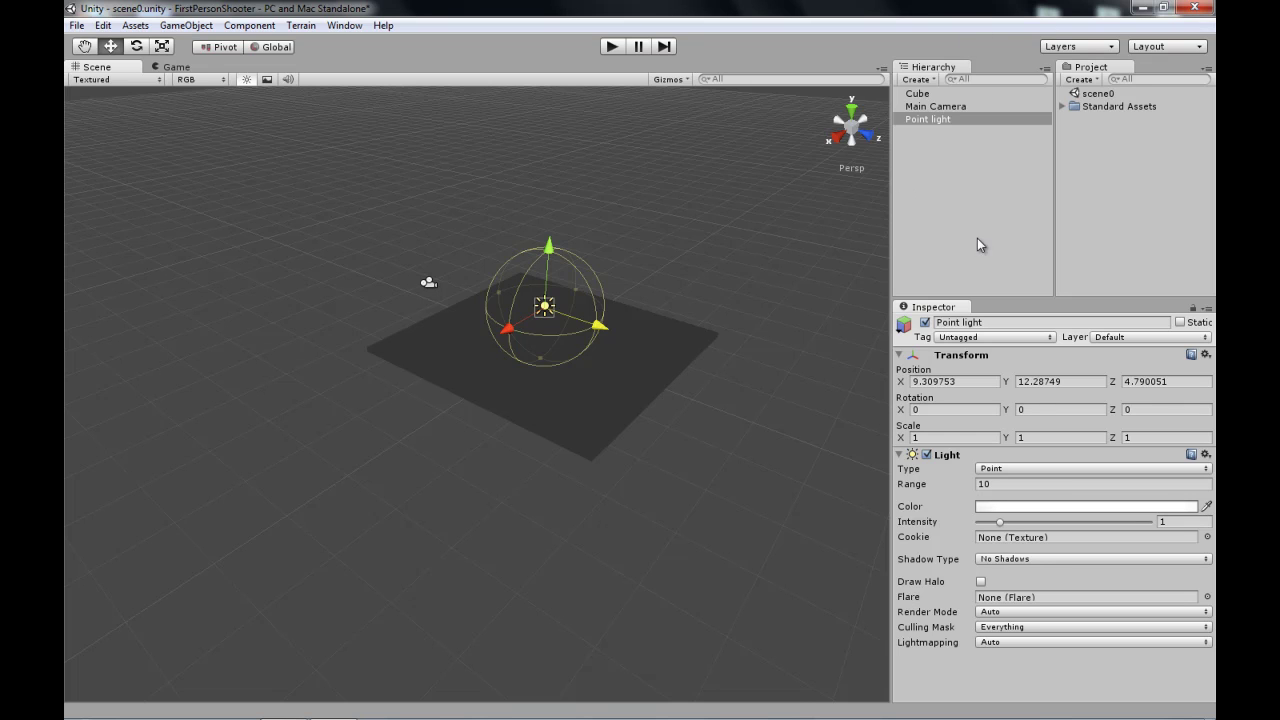
Step: Set the light's Range to 50, raise it higher, and centre it over the floor in Top view
click(996, 483)
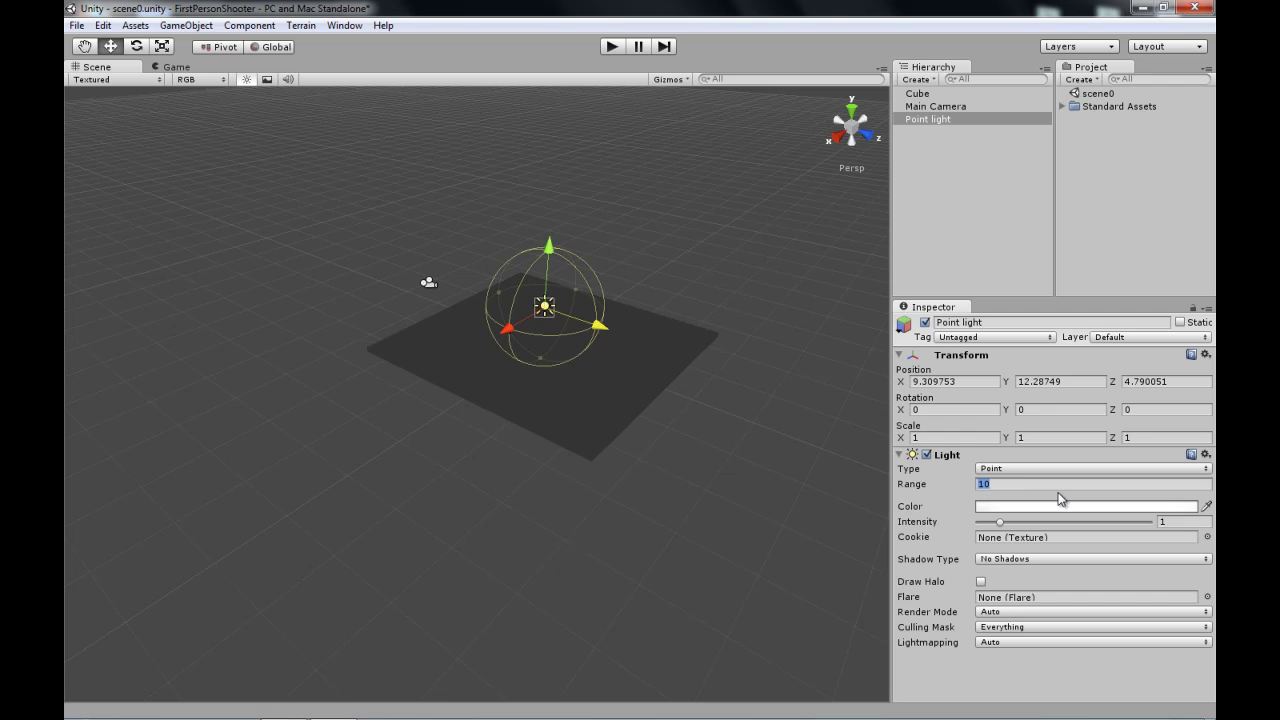
text(50)
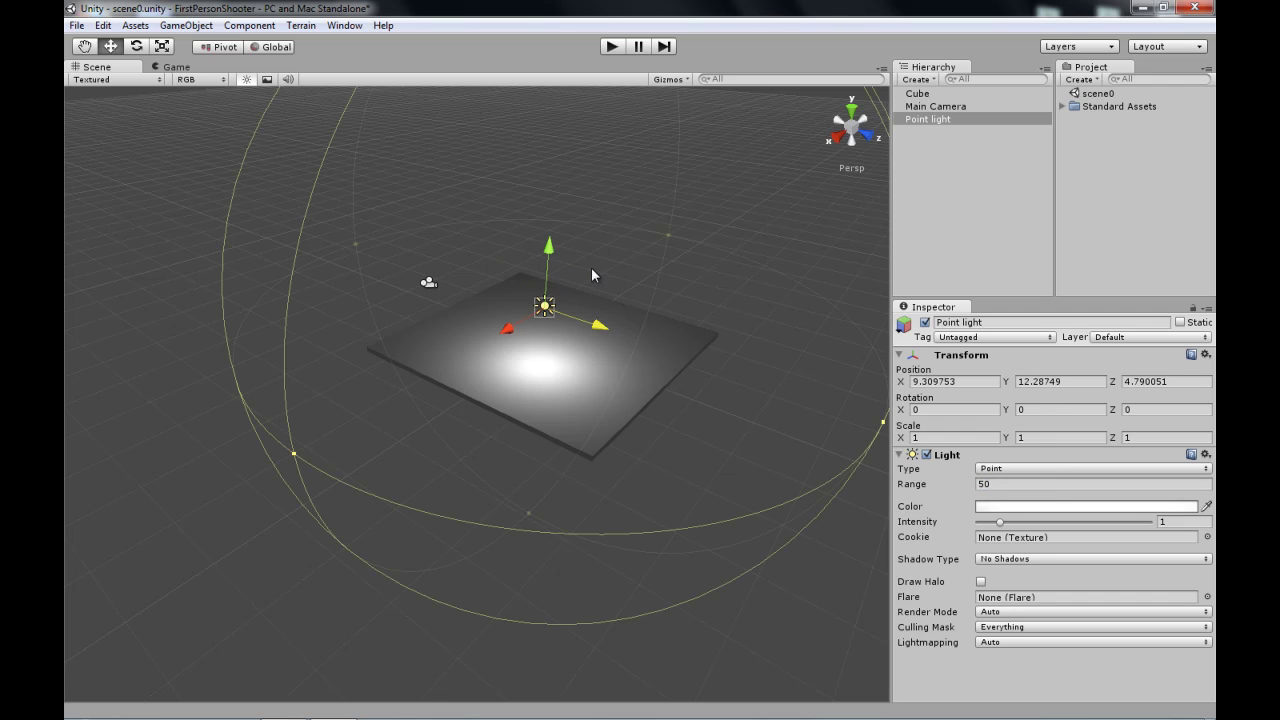
drag(542, 262, 535, 219)
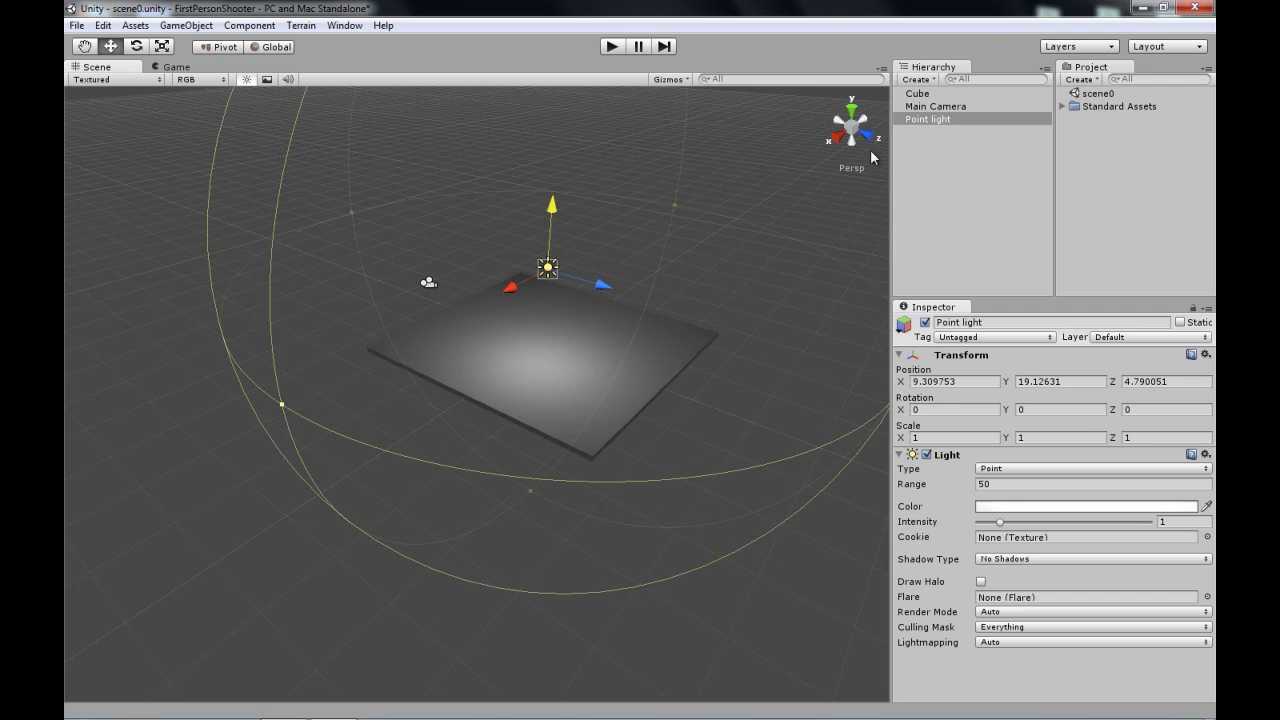
click(851, 106)
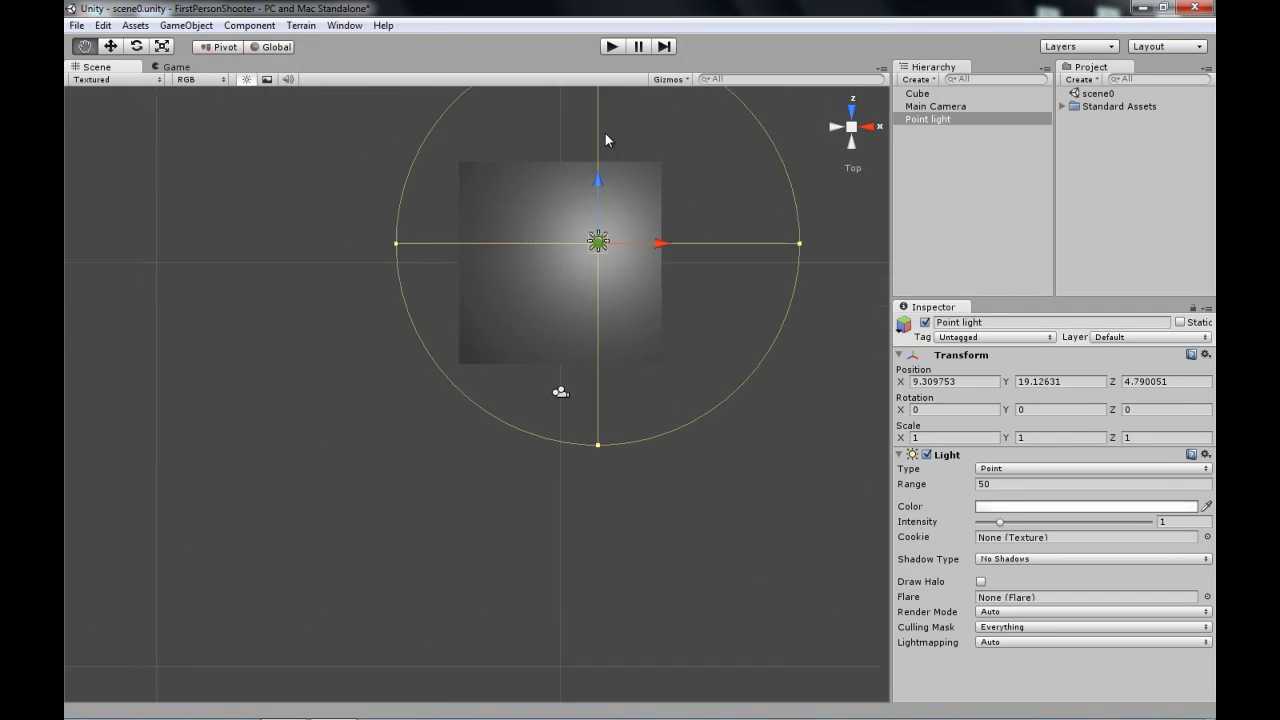
key(w)
mouse_move(600, 239)
mouse_down()
mouse_move(566, 260)
mouse_move(600, 240)
mouse_up()
click(851, 126)
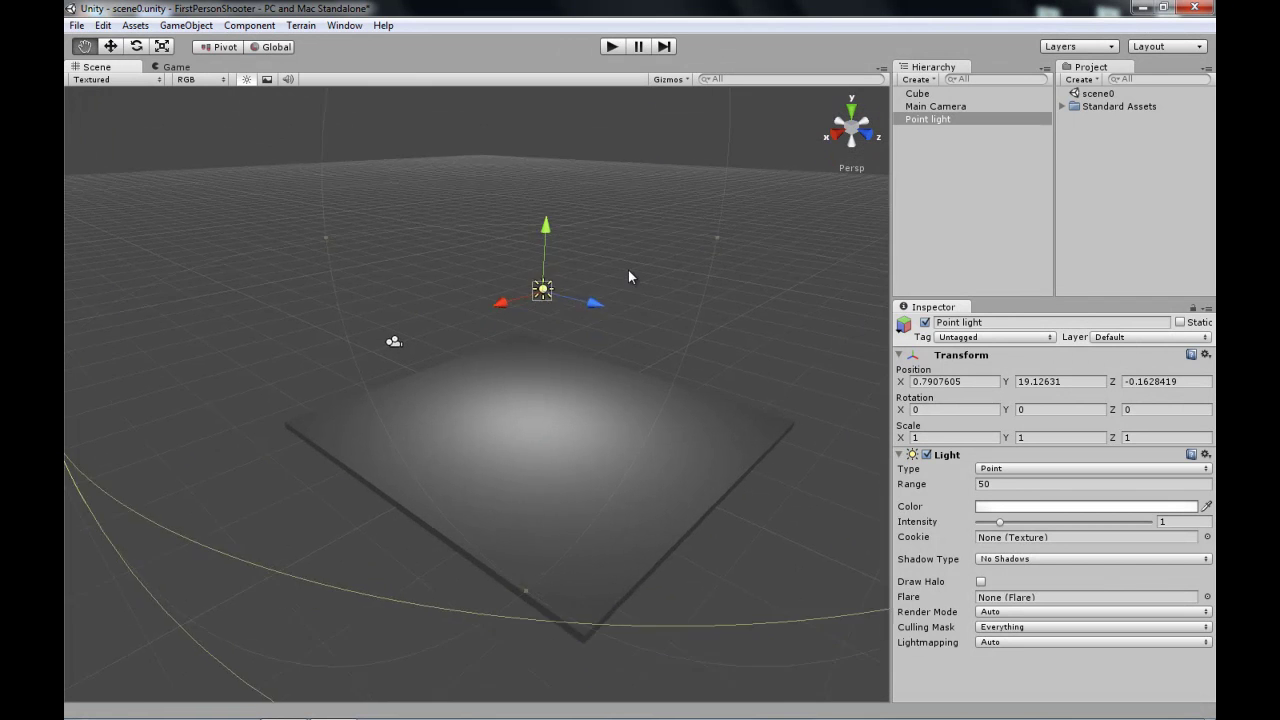
click(1002, 195)
mouse_move(630, 334)
alt+mouse_down()
mouse_move(610, 355)
mouse_move(636, 355)
alt+mouse_up()
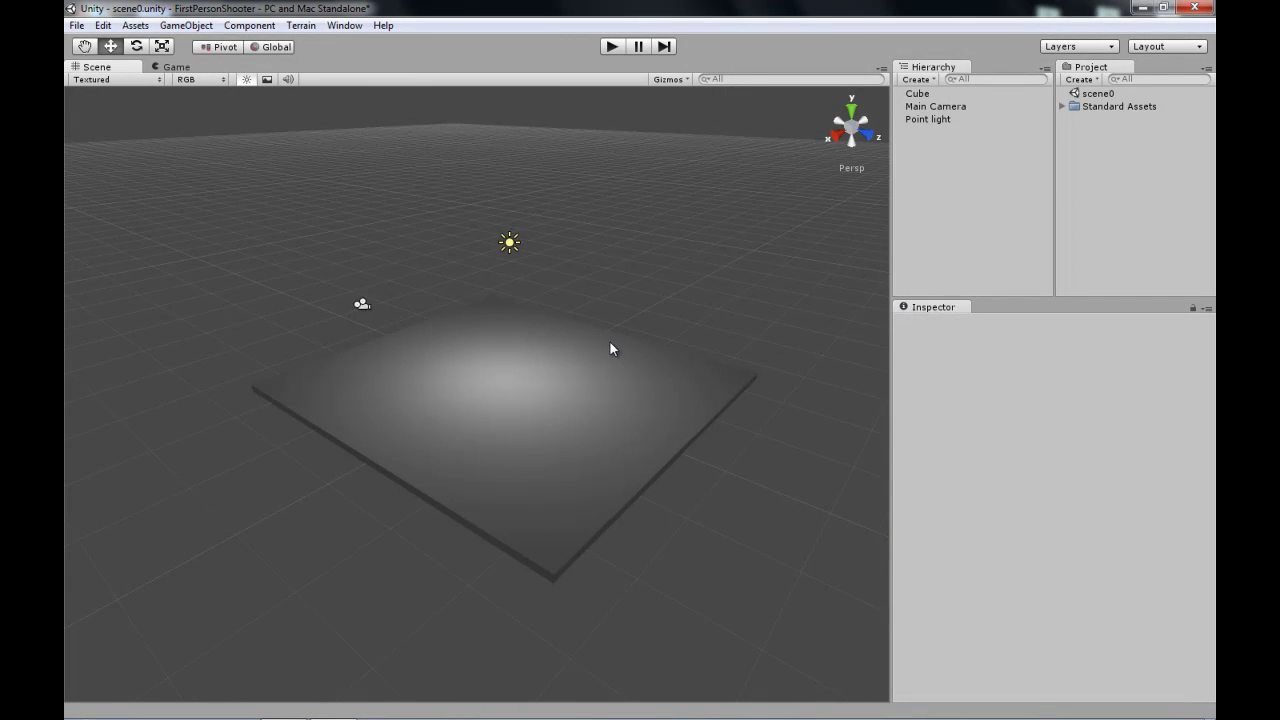
click(76, 25)
click(473, 7)
click(607, 51)
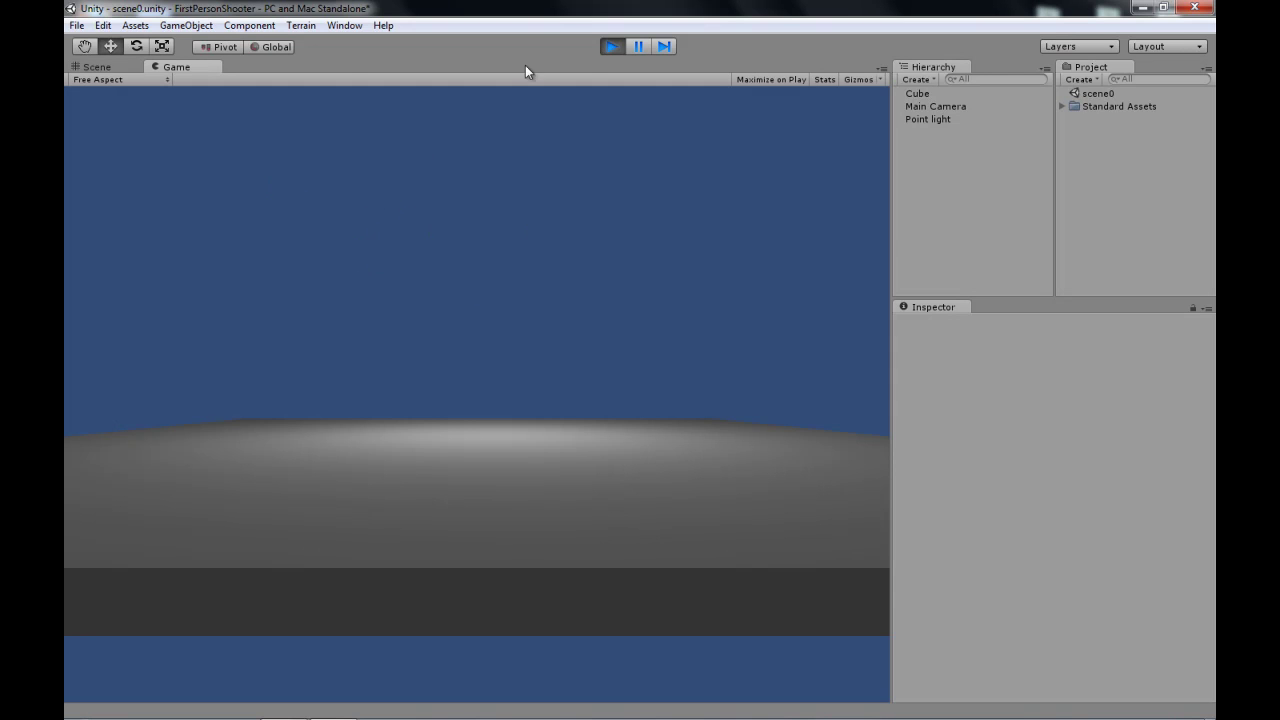
click(607, 46)
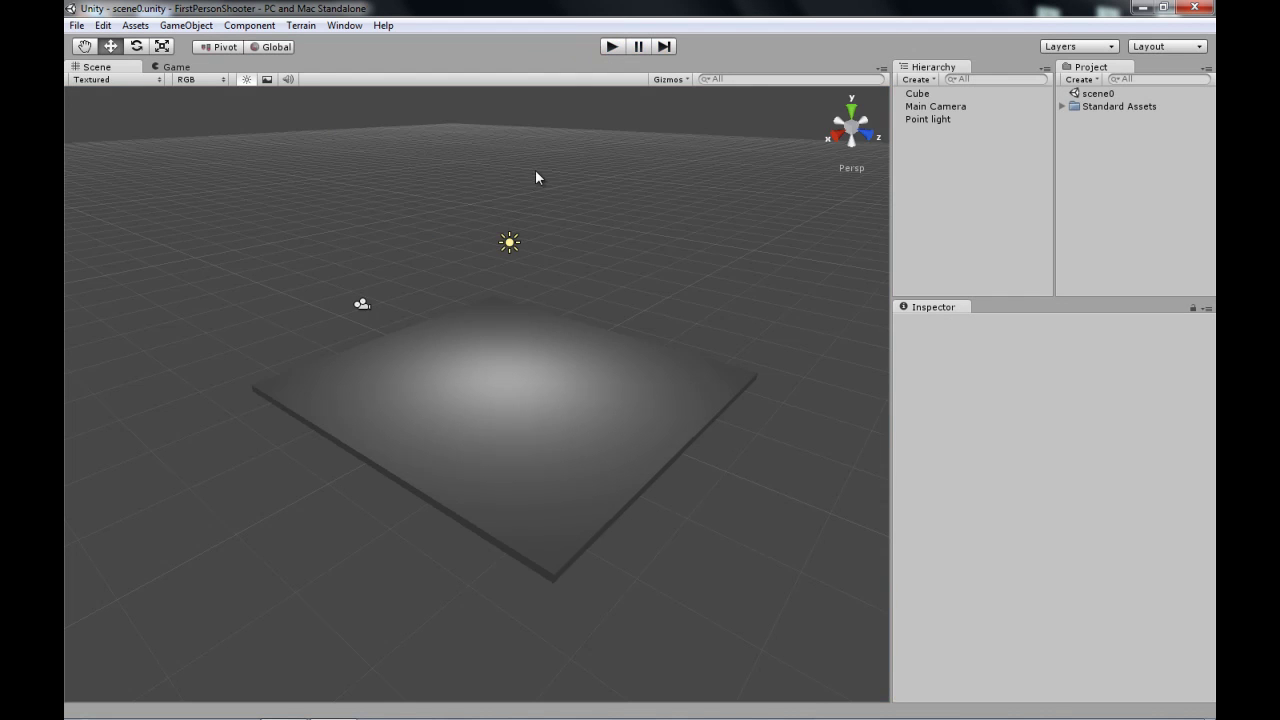
click(939, 107)
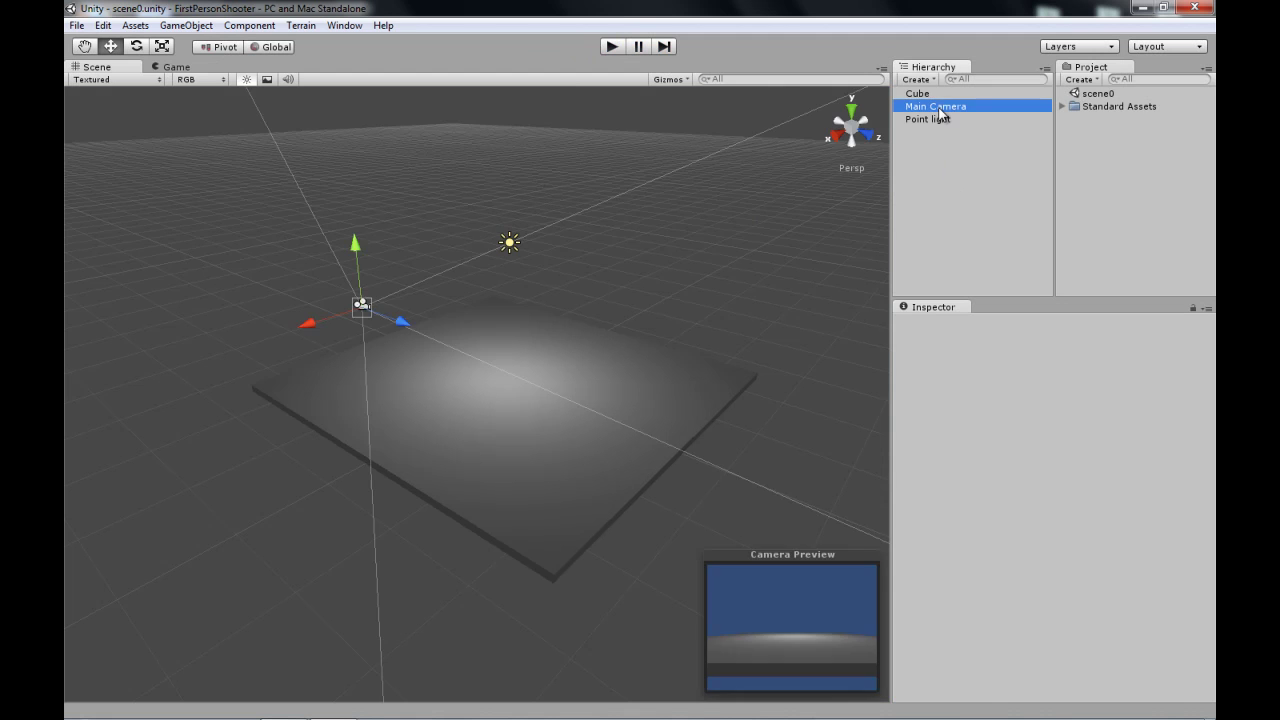
click(958, 205)
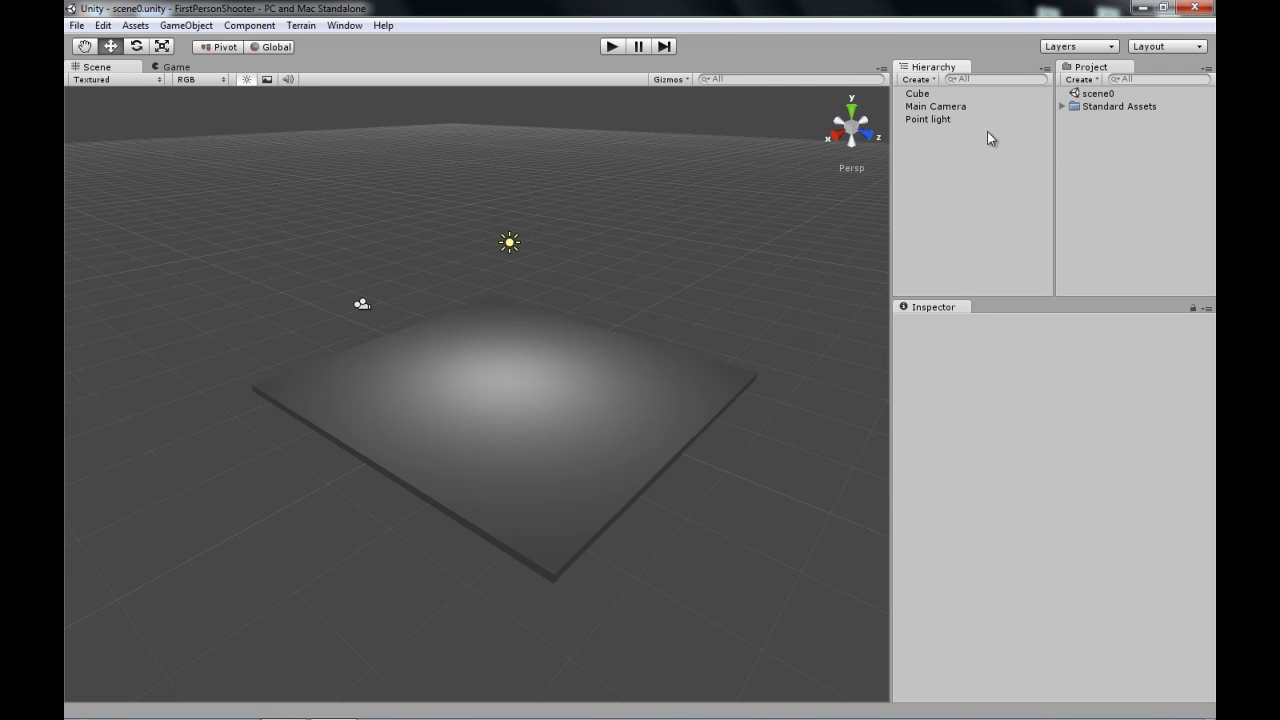
Step: Create a Capsule and frame it in the scene view
click(199, 28)
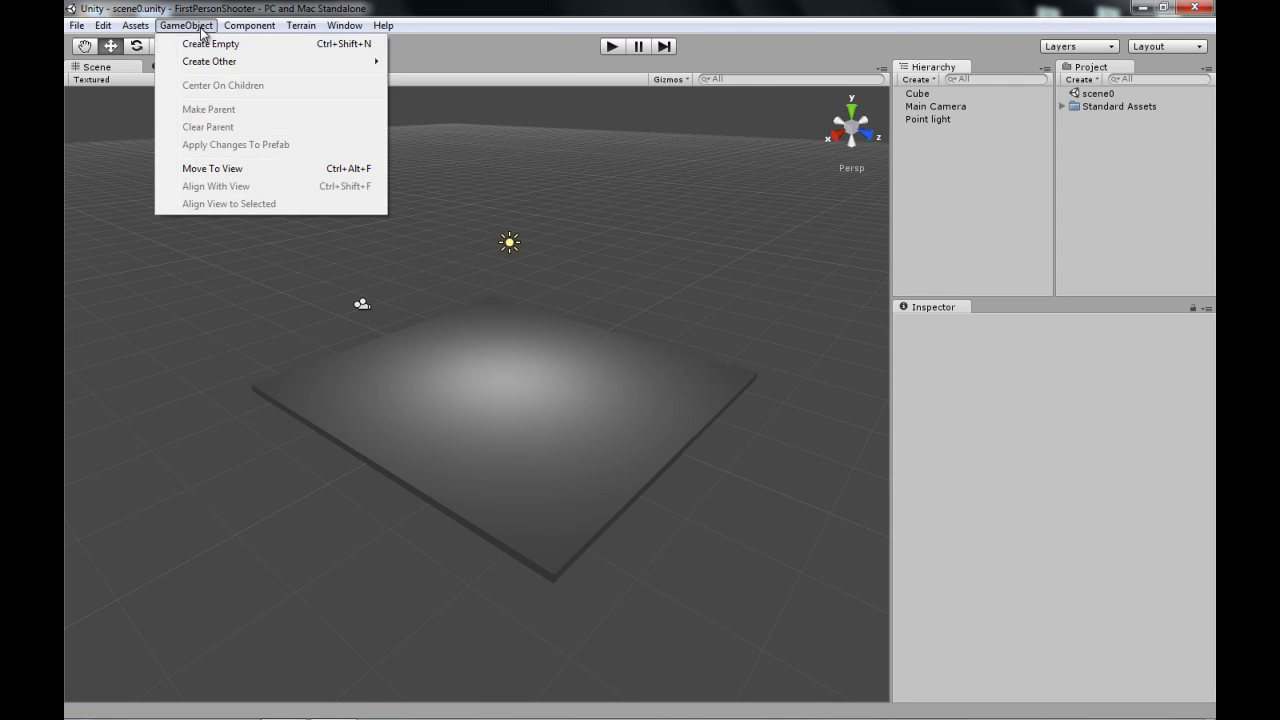
mouse_move(250, 62)
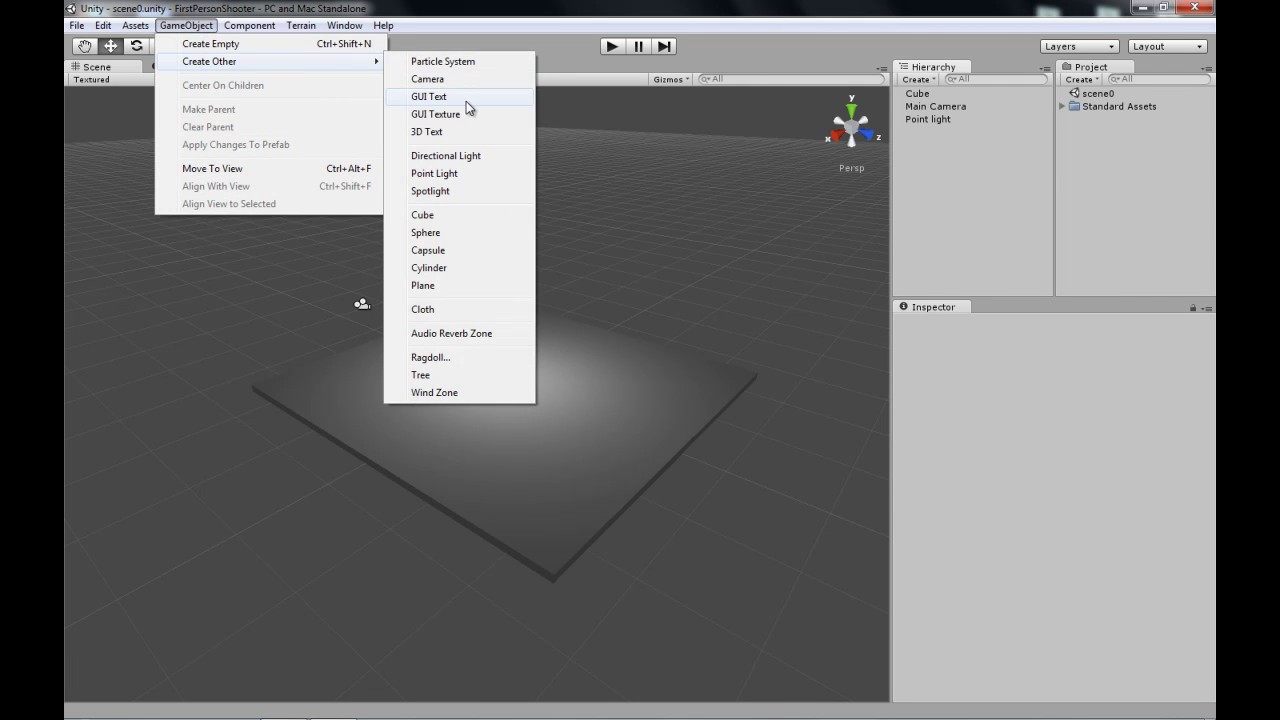
click(442, 252)
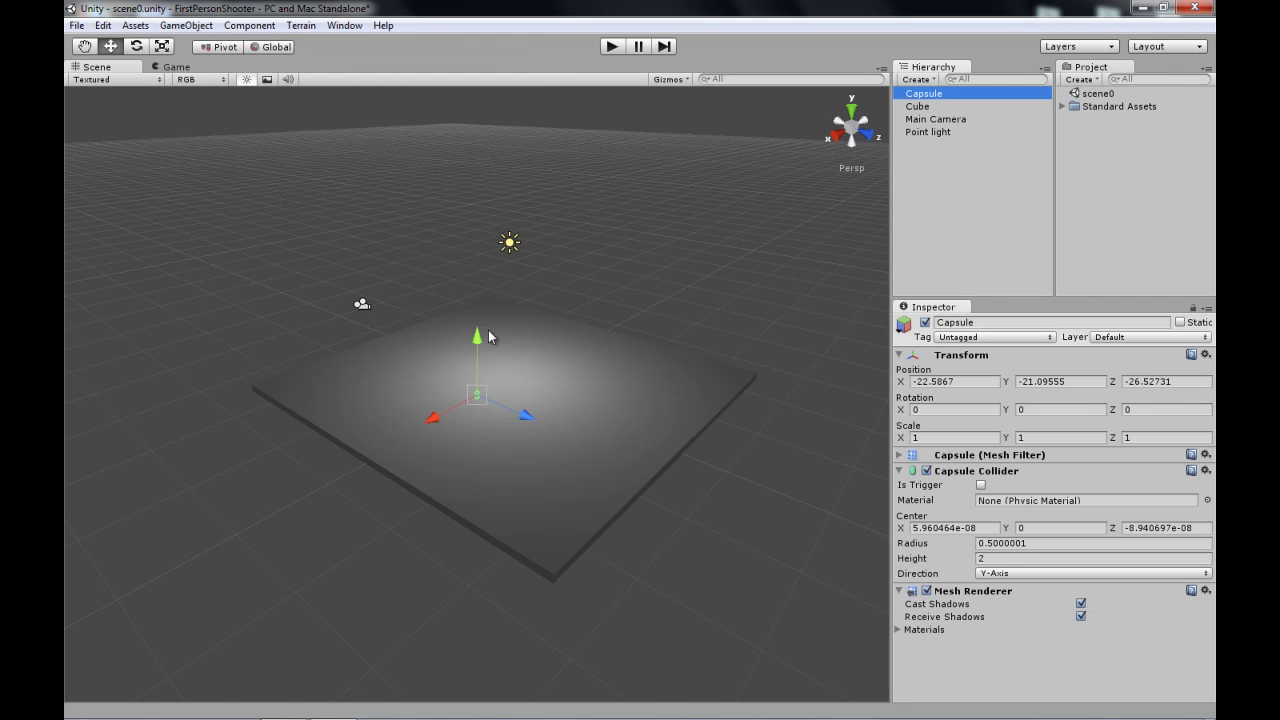
double_click(919, 95)
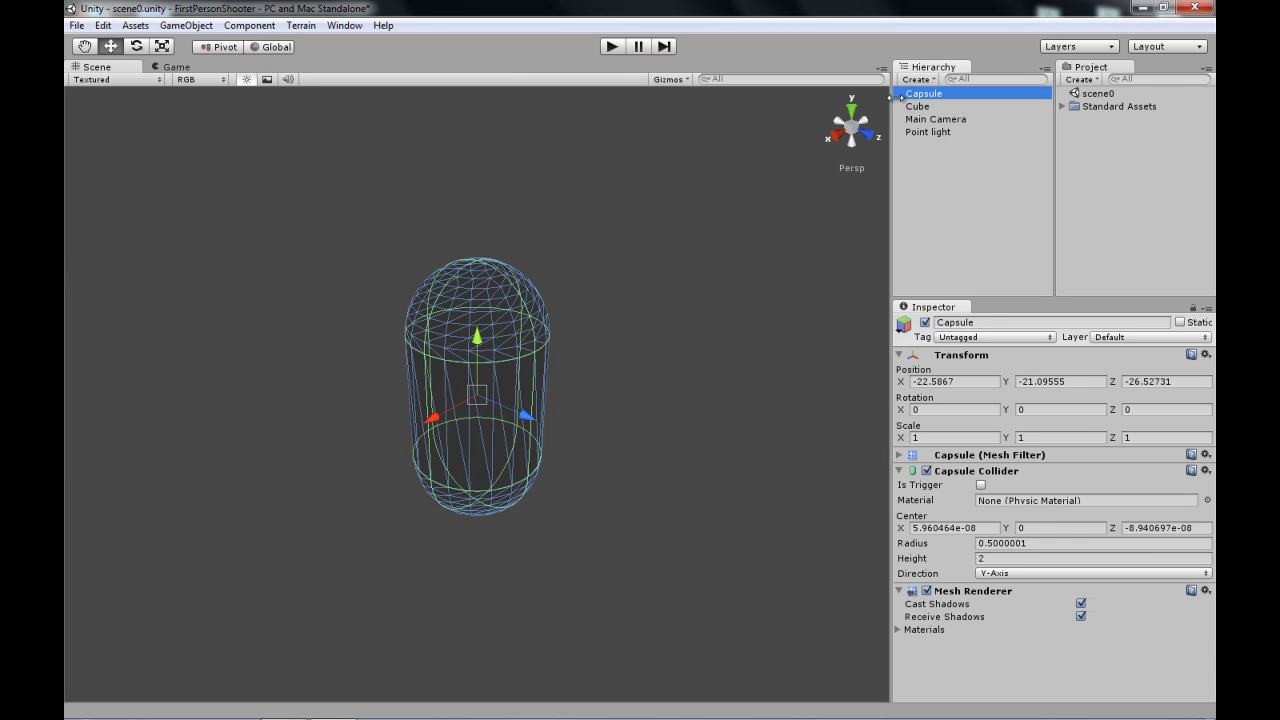
scroll(592, 195, down, 3)
scroll(585, 180, down, 5)
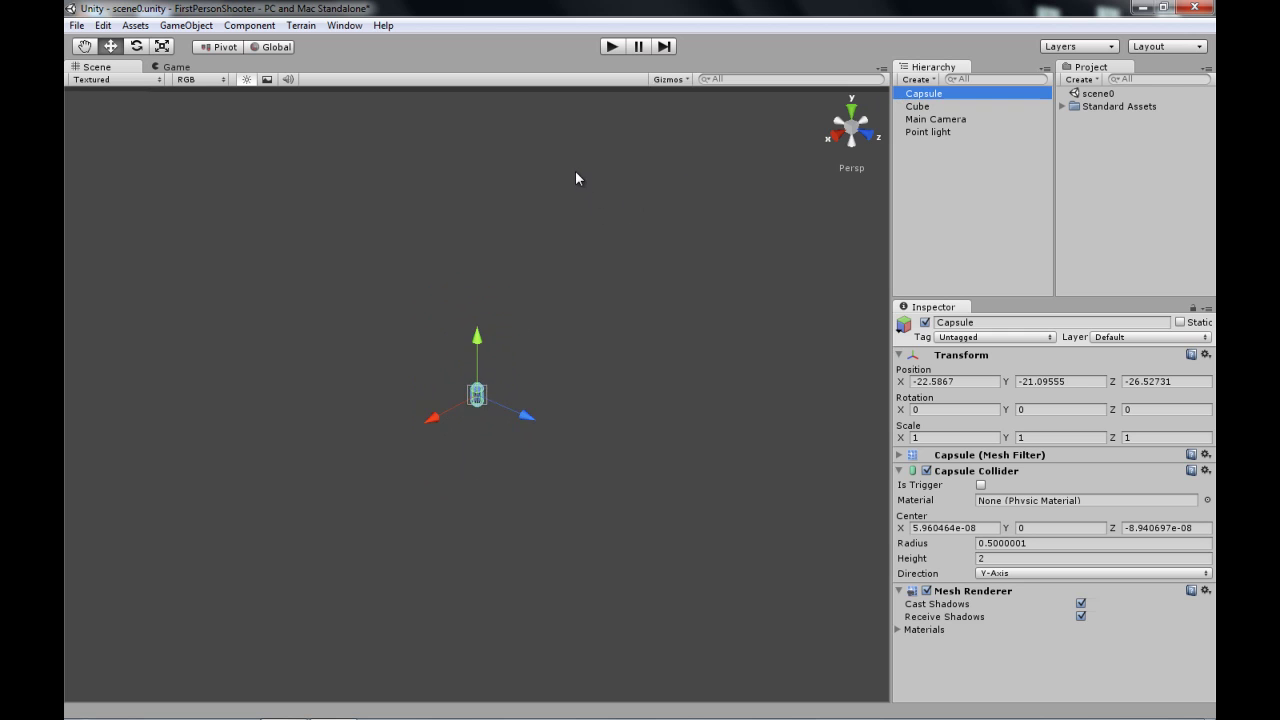
scroll(575, 170, down, 3)
middle_drag(575, 170, 642, 212)
Step: Lift the Capsule to ground height and move it over the floor platform using Top view
drag(528, 350, 553, 140)
middle_drag(553, 140, 525, 317)
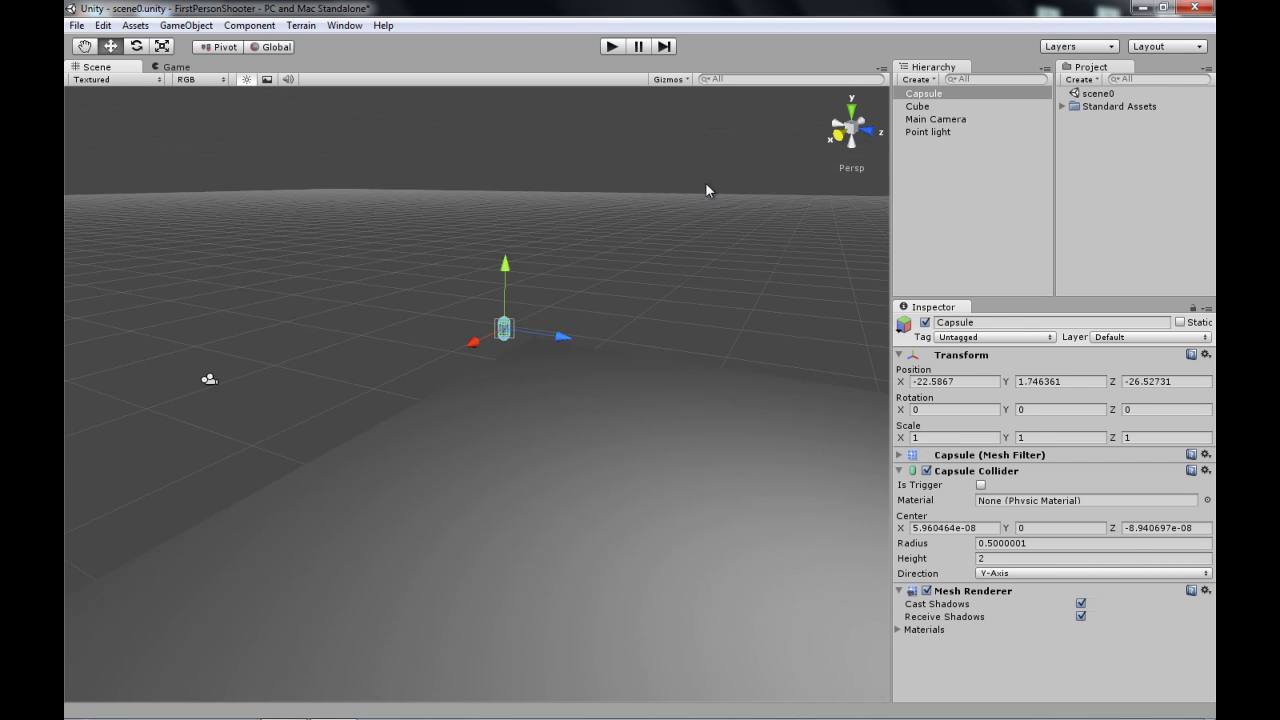
alt+drag(669, 191, 484, 208)
click(851, 109)
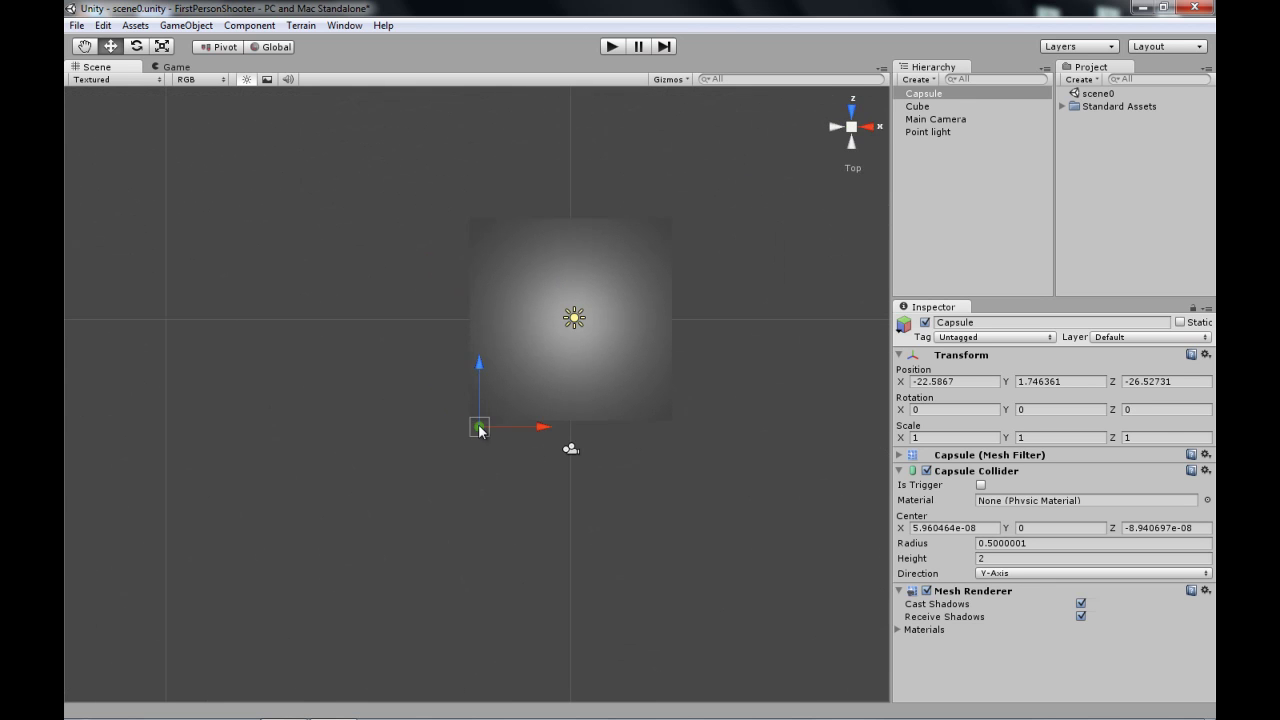
drag(480, 430, 553, 348)
alt+drag(657, 277, 340, 240)
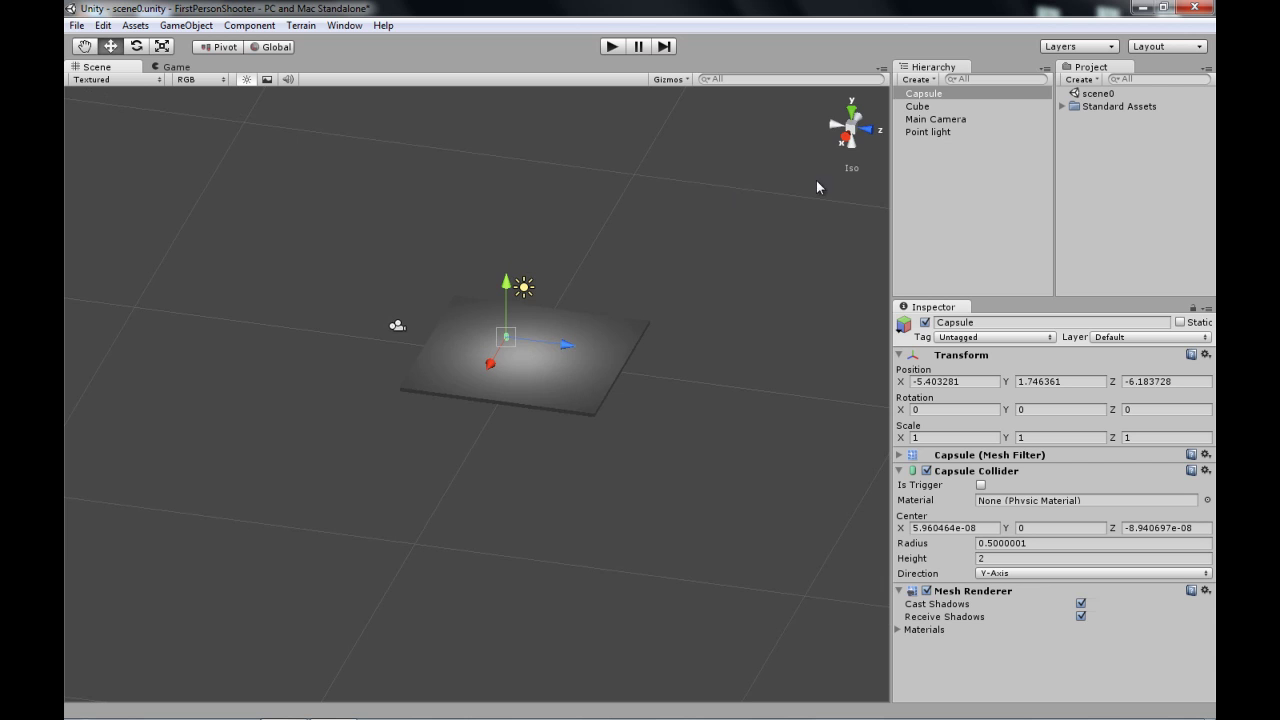
double_click(918, 96)
scroll(605, 267, down, 5)
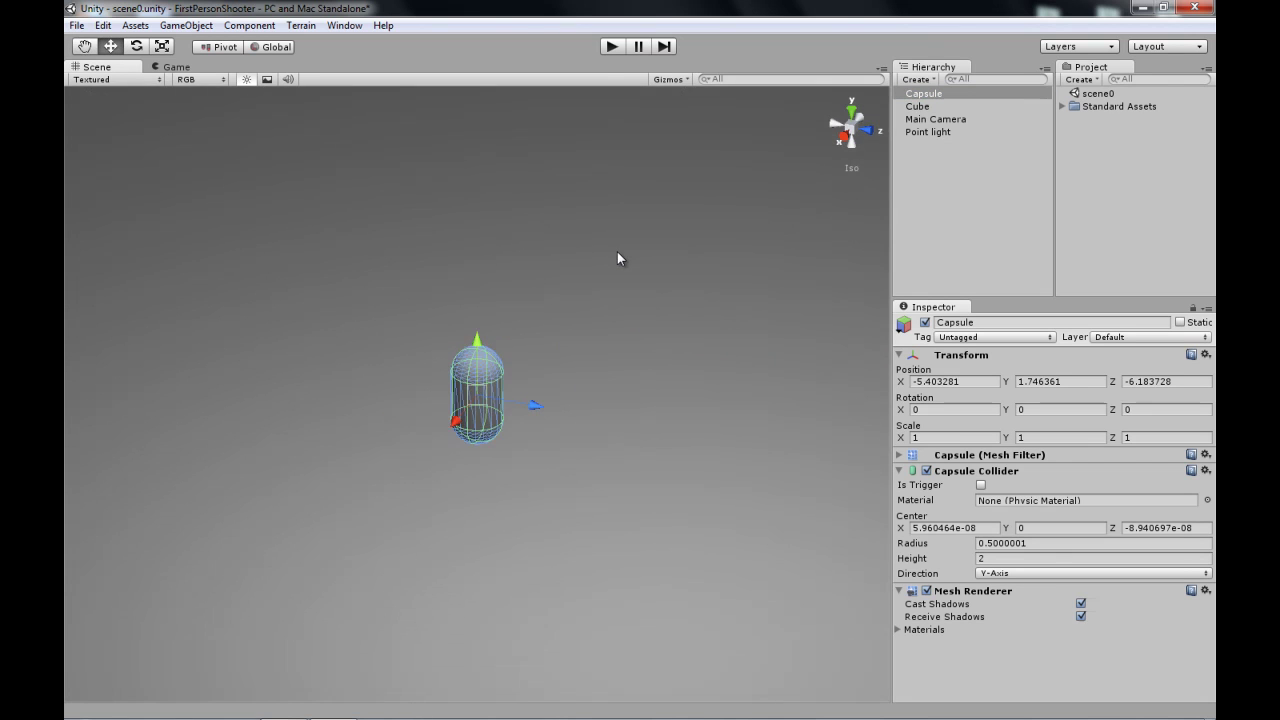
scroll(617, 259, down, 6)
alt+drag(611, 258, 477, 328)
click(921, 237)
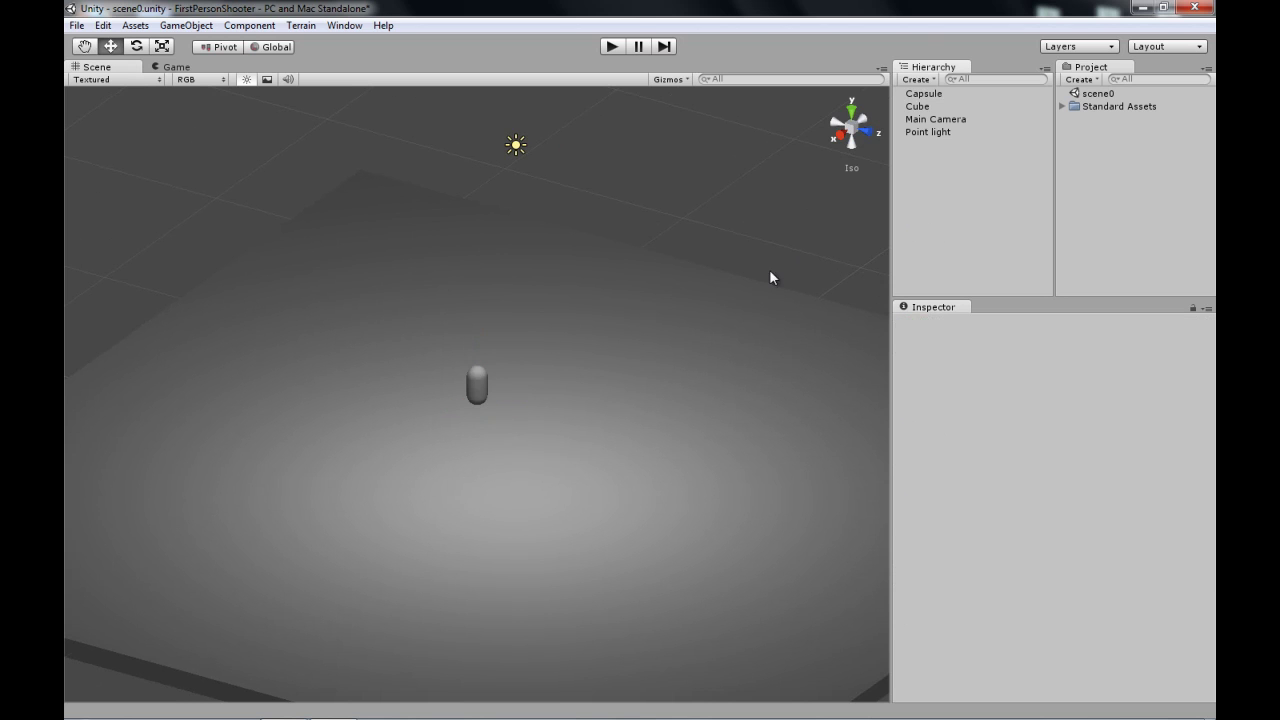
Step: Collapse the Capsule's Capsule Collider and Mesh Renderer components in the Inspector
click(931, 94)
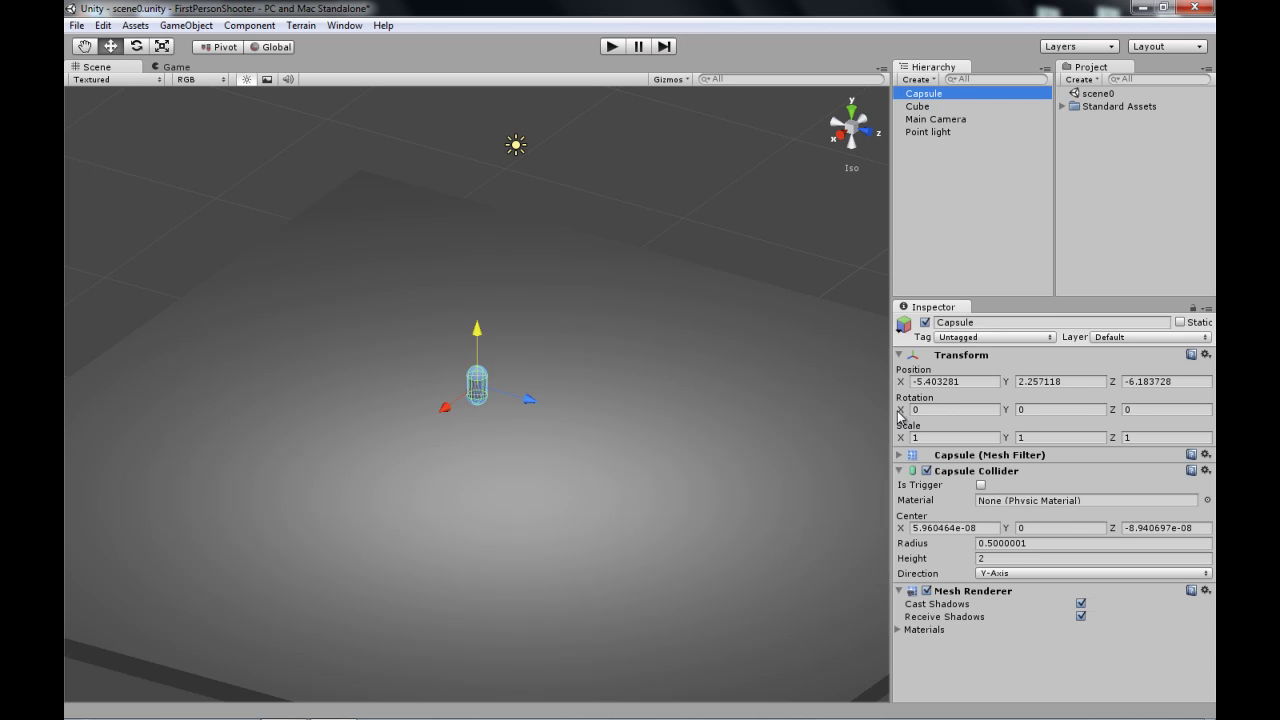
click(901, 471)
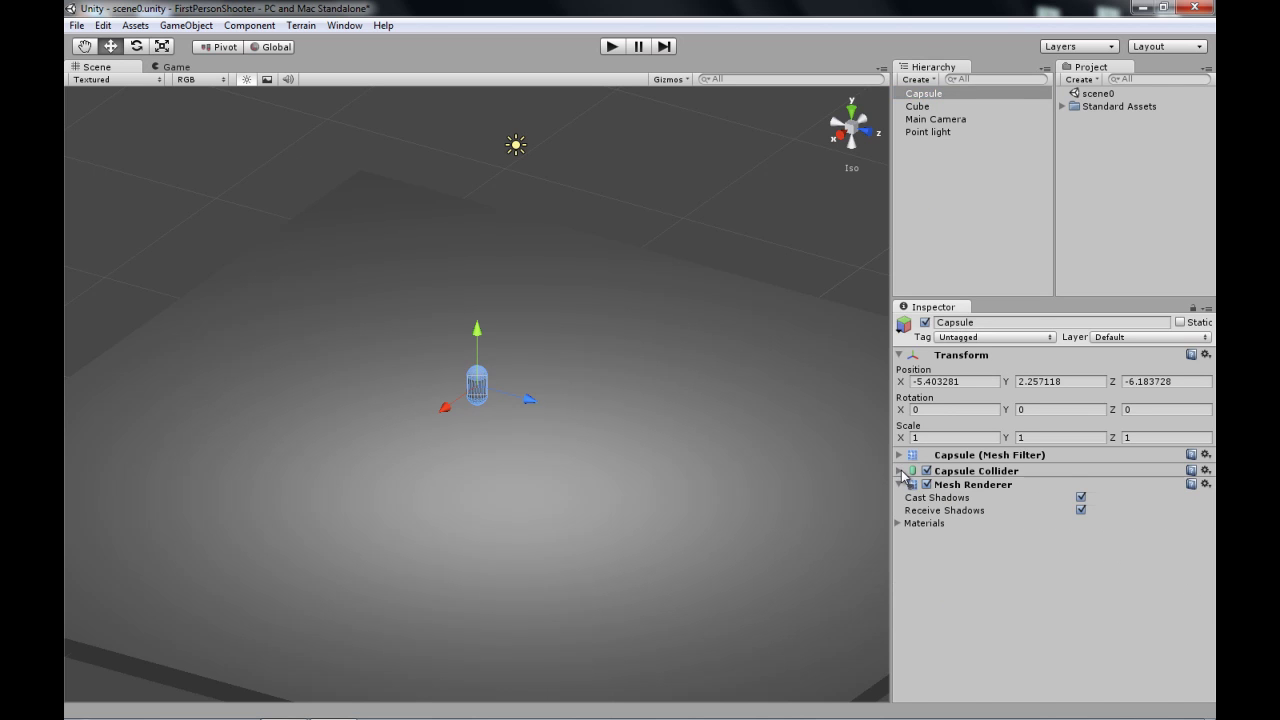
click(963, 207)
click(930, 94)
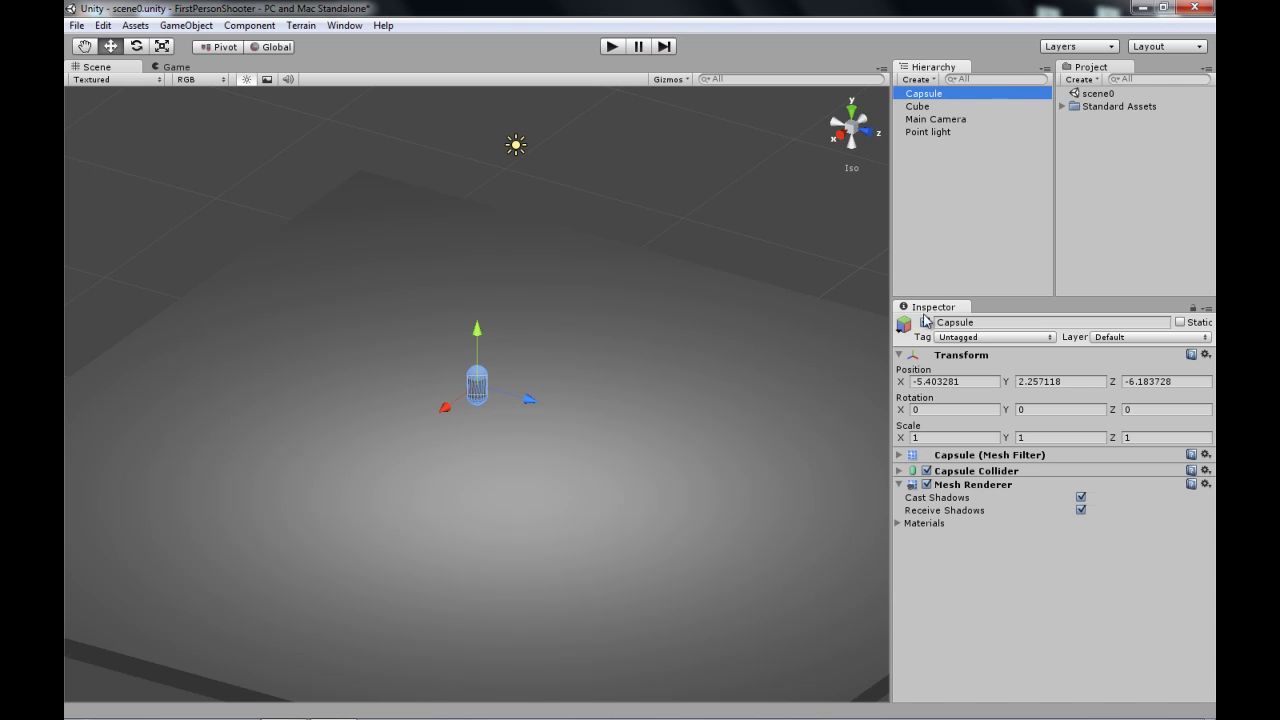
click(899, 484)
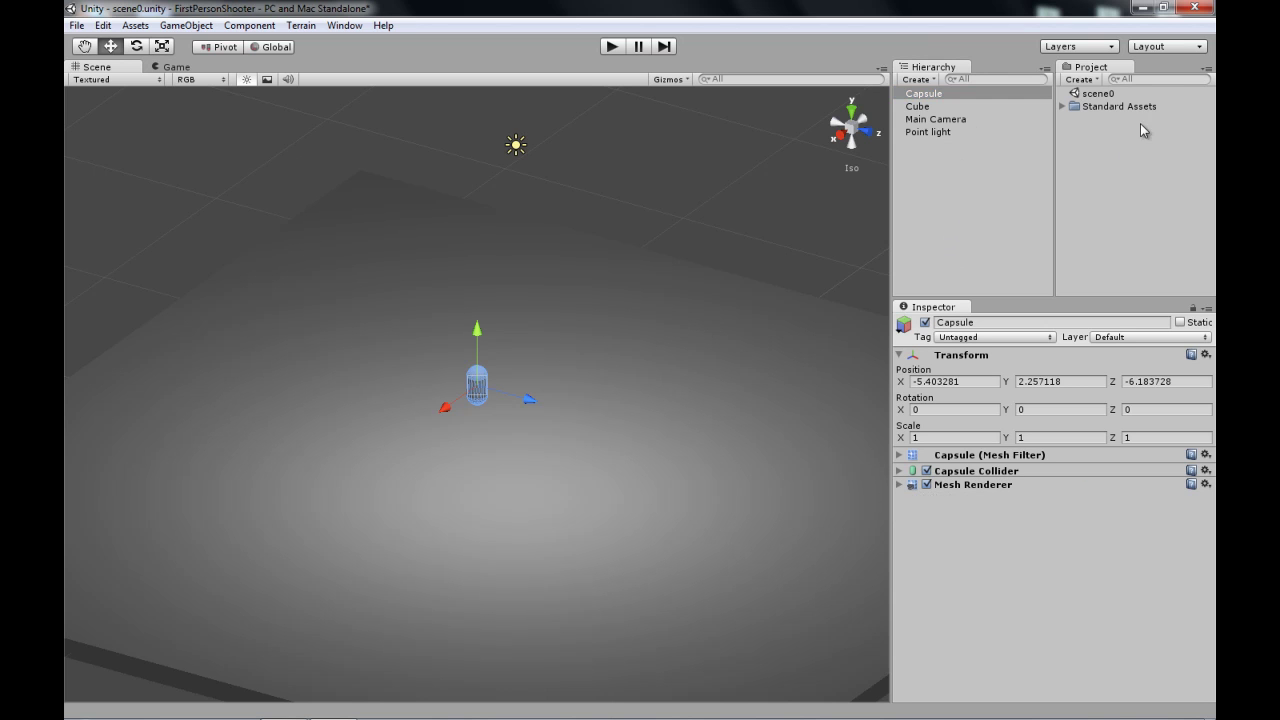
Step: Expand Standard Assets > Character Controllers > Sources > Scripts in the Project panel
click(1062, 106)
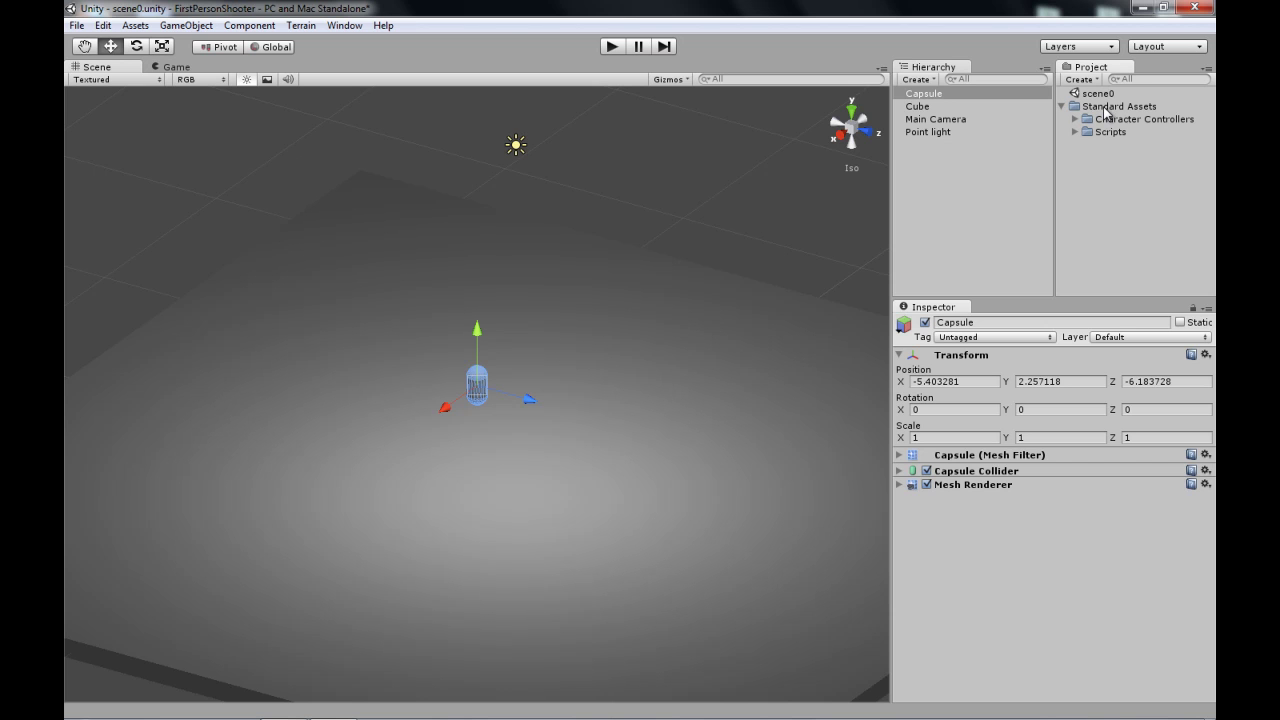
click(1075, 119)
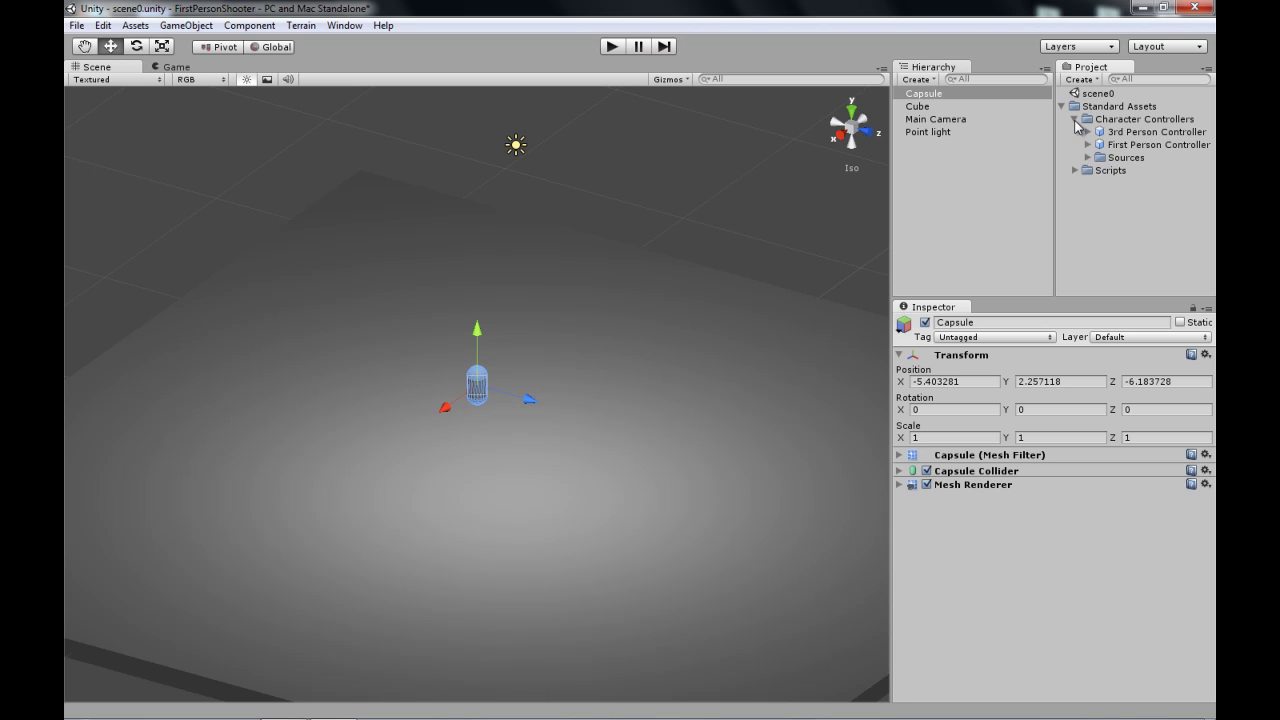
click(1088, 158)
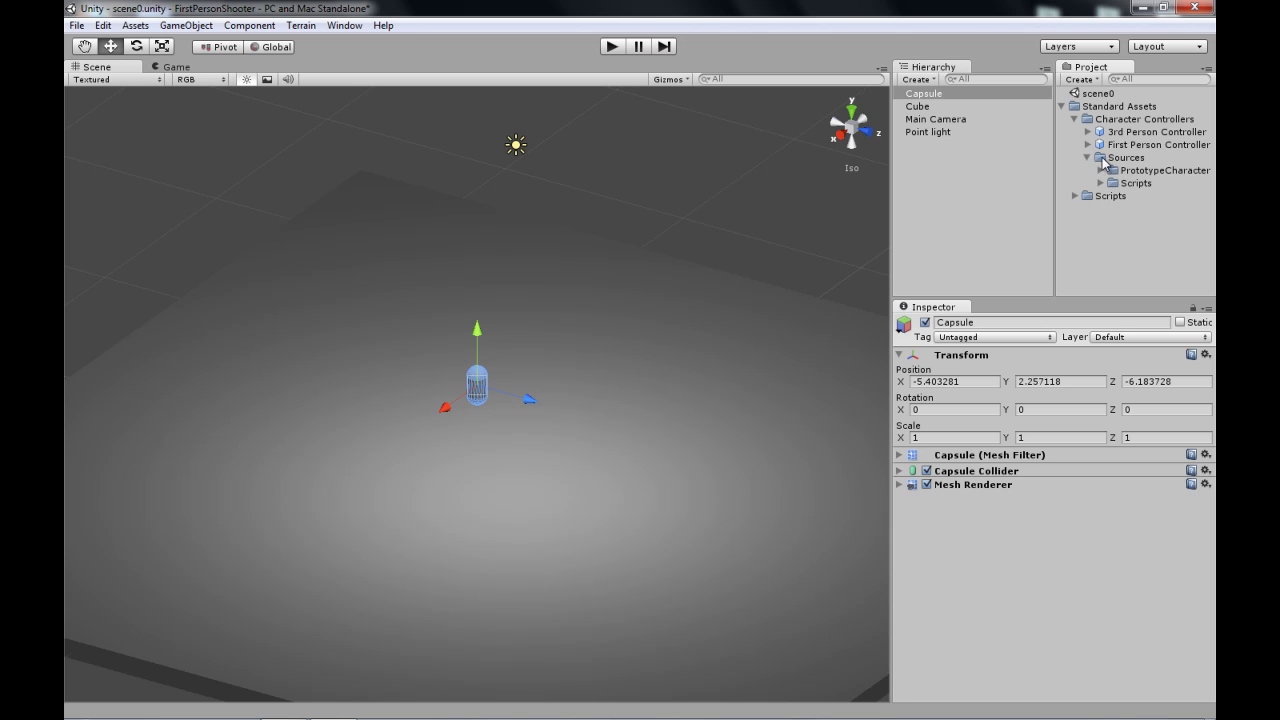
click(1102, 184)
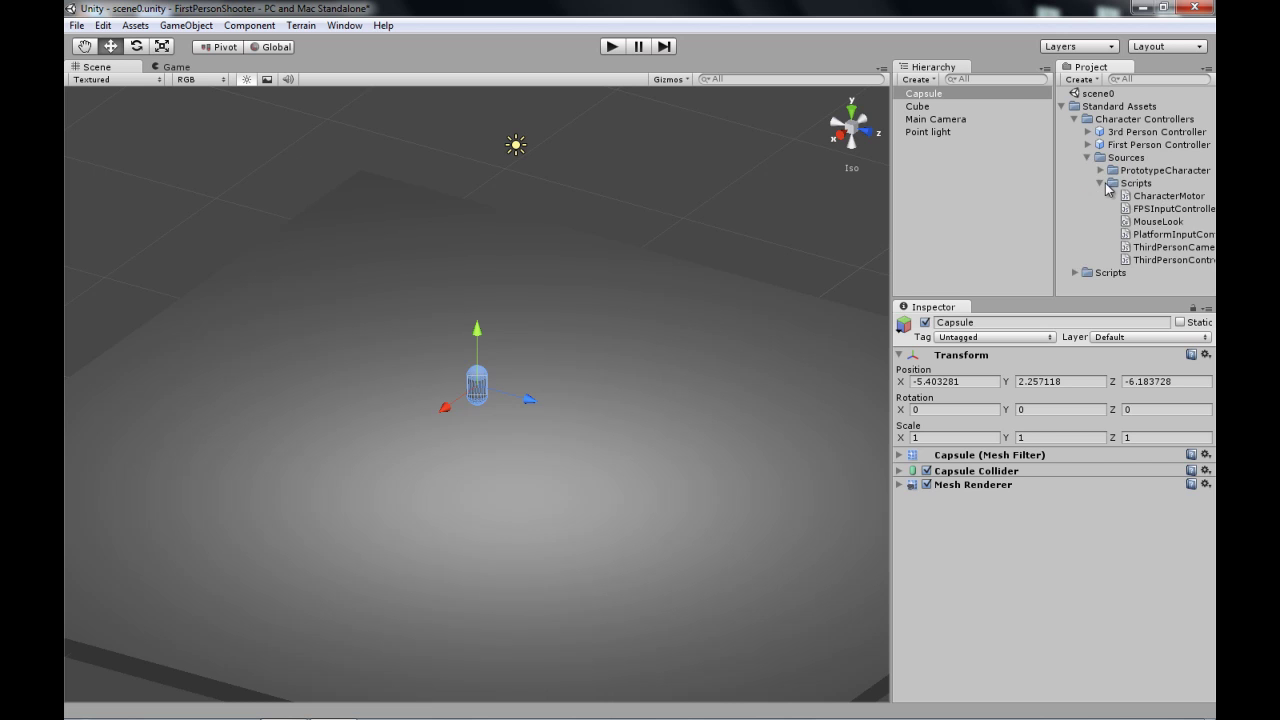
Step: Browse the controller scripts, ending on FPSInputController
click(1165, 209)
click(1155, 222)
click(1158, 247)
click(1158, 272)
click(1155, 246)
click(1155, 234)
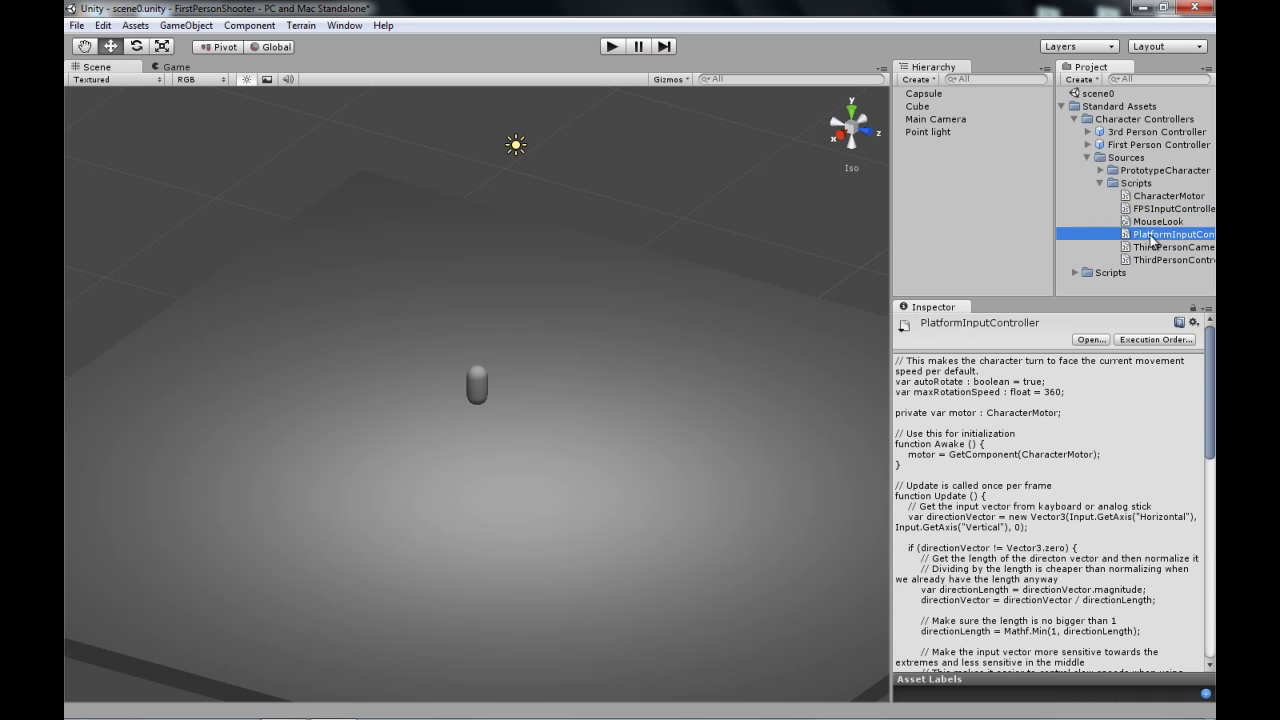
click(1150, 222)
click(1146, 209)
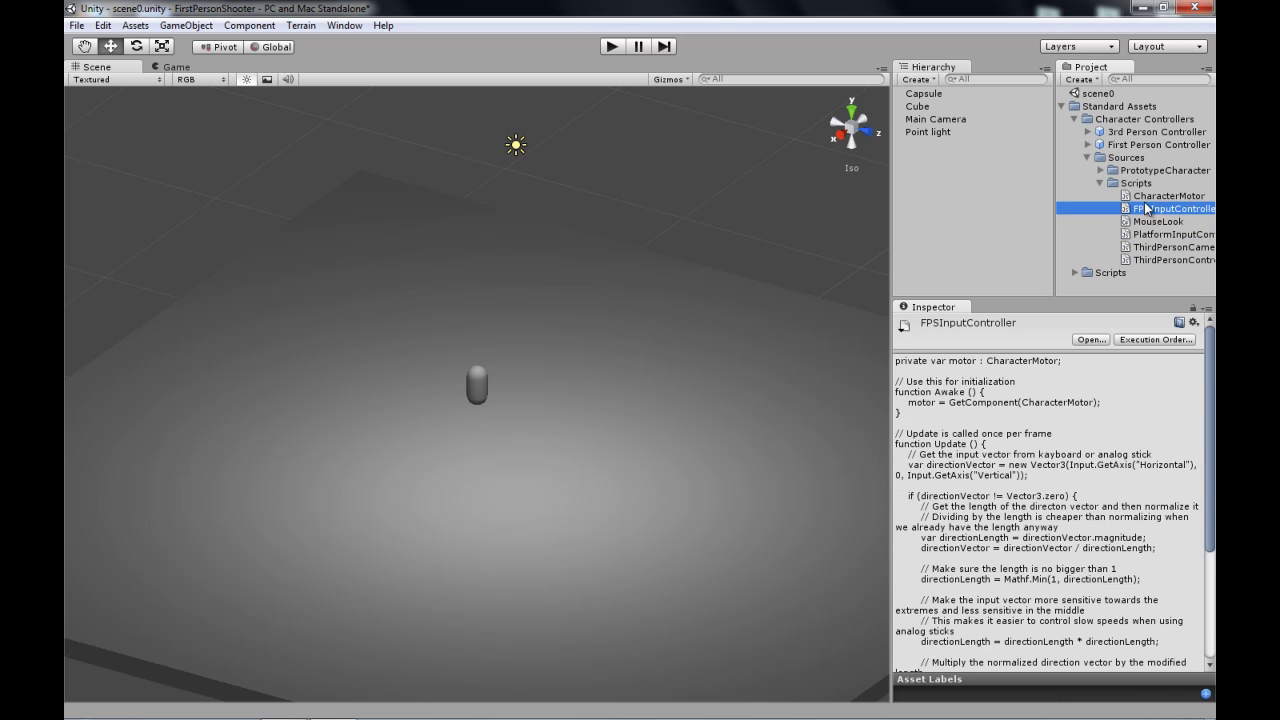
click(1148, 197)
click(1148, 210)
Step: Select the First Person Controller prefab and scroll through its components in the Inspector
click(1137, 145)
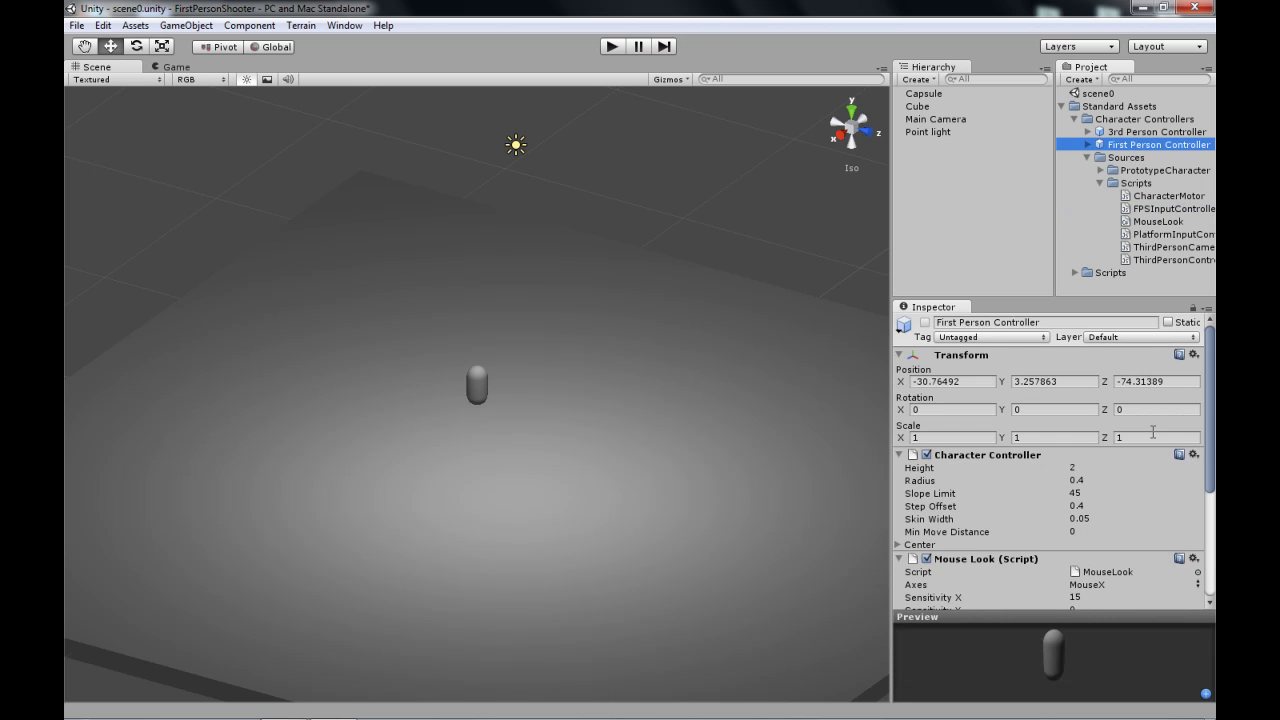
drag(1211, 402, 1001, 445)
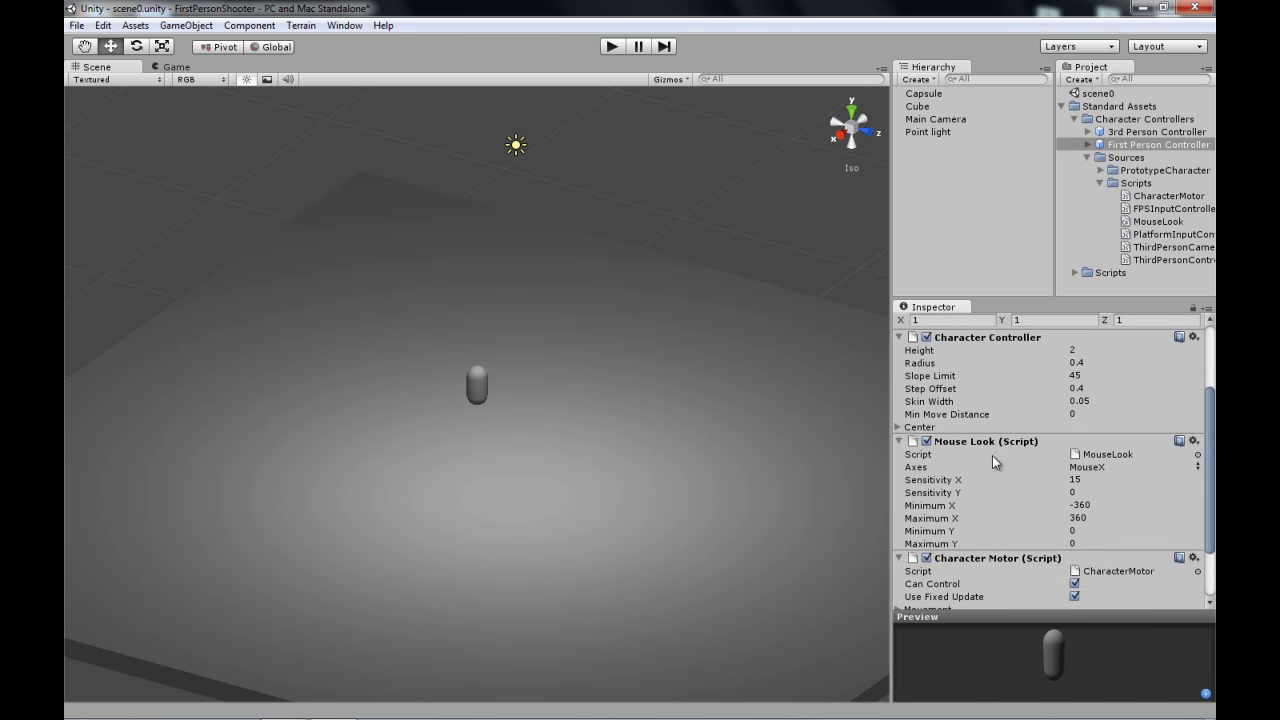
drag(1212, 455, 1213, 497)
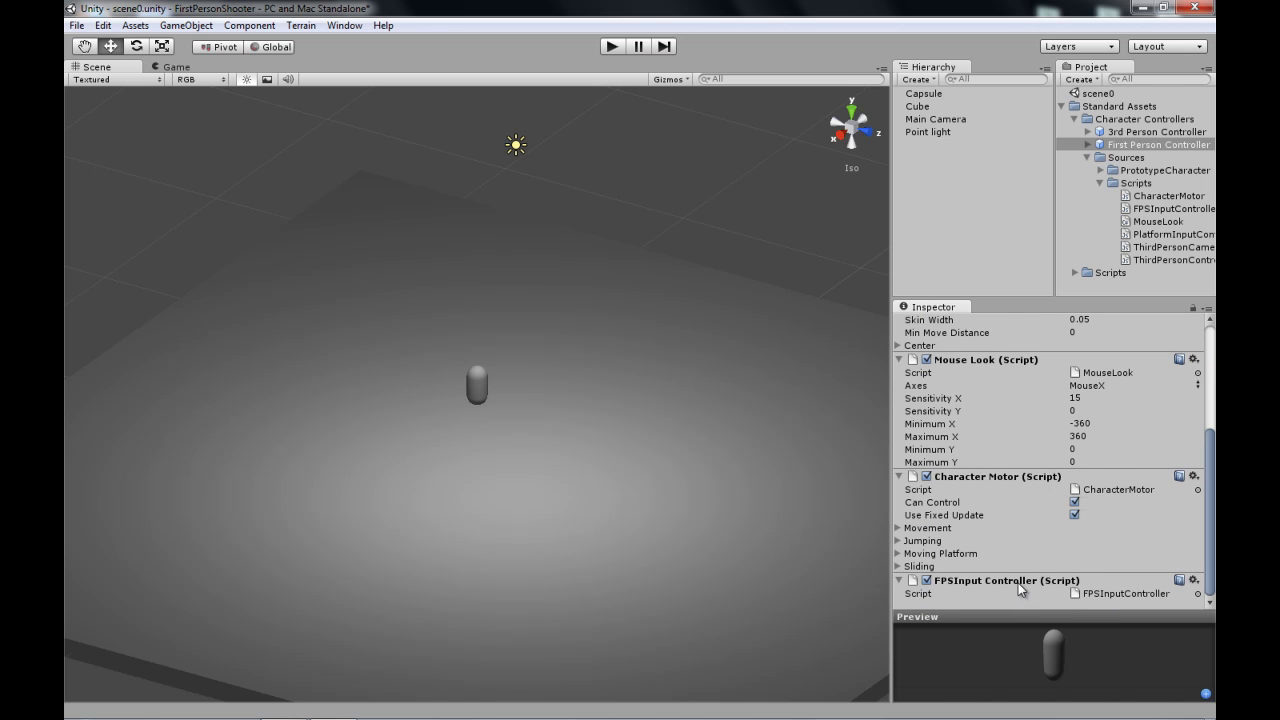
drag(1210, 472, 1210, 372)
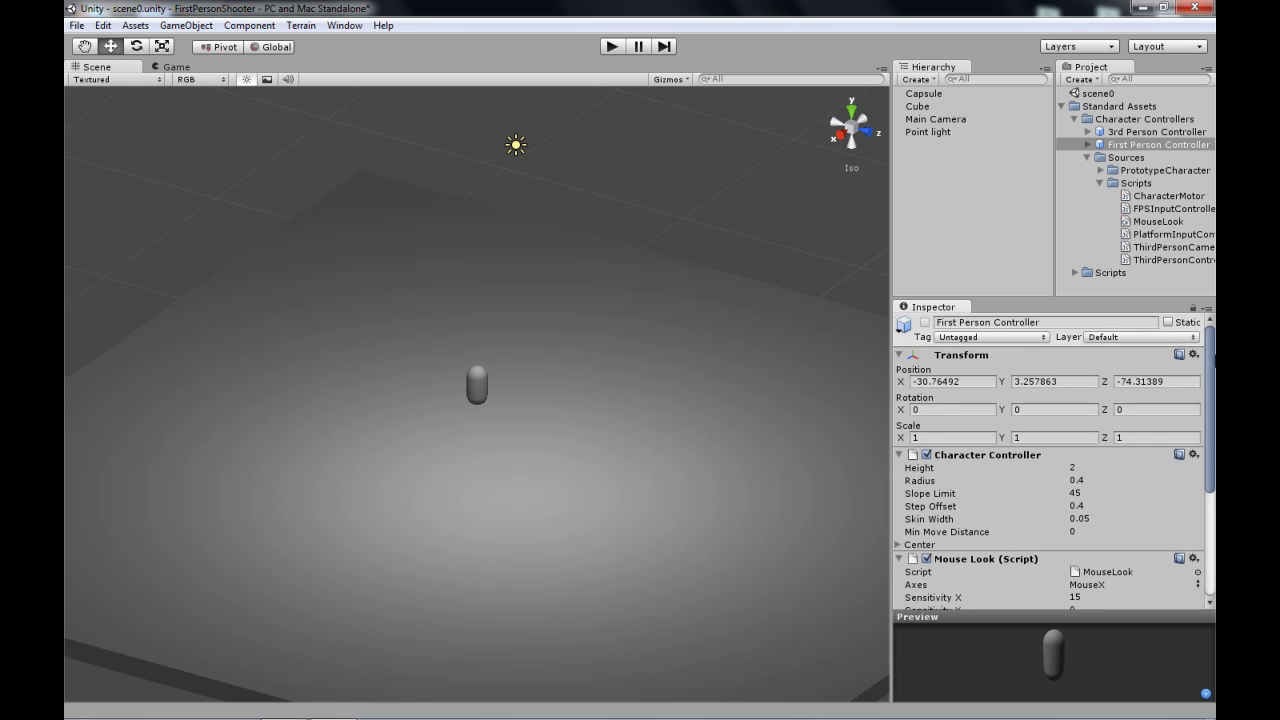
Step: View the prefab's Graphics and Main Camera children, then clear the selection
click(1087, 145)
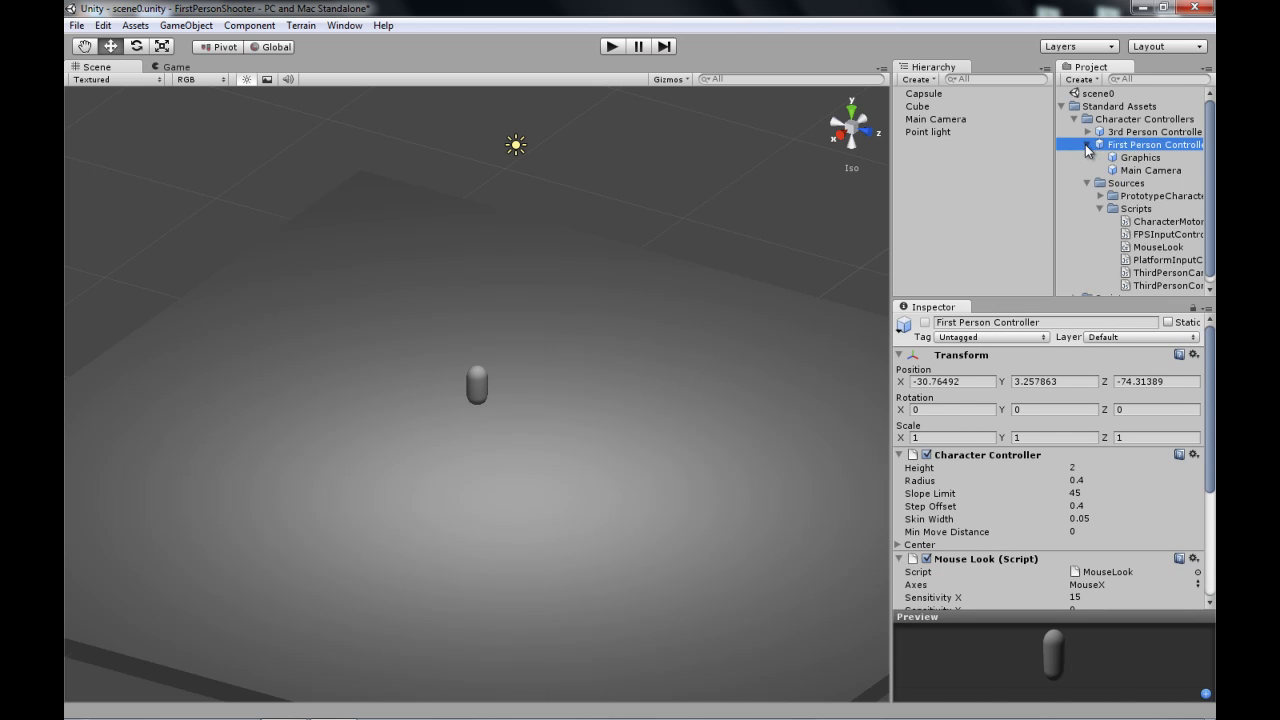
click(1136, 159)
click(1137, 172)
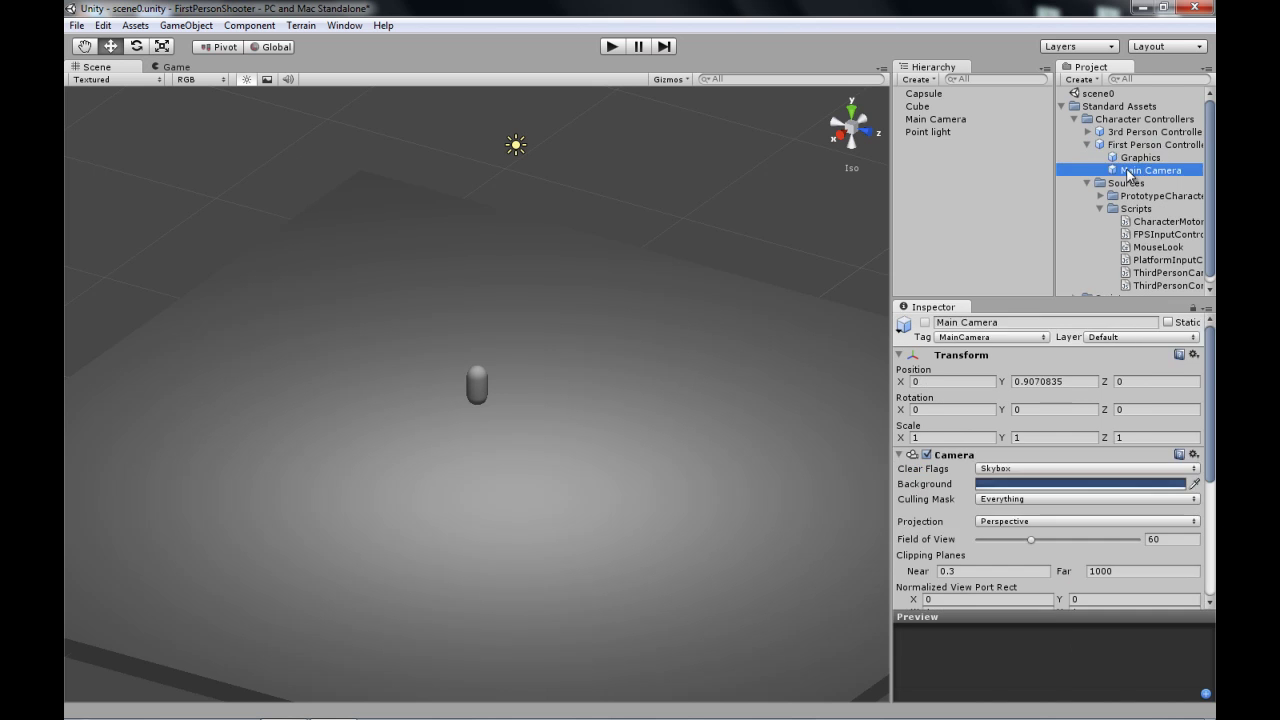
click(1088, 145)
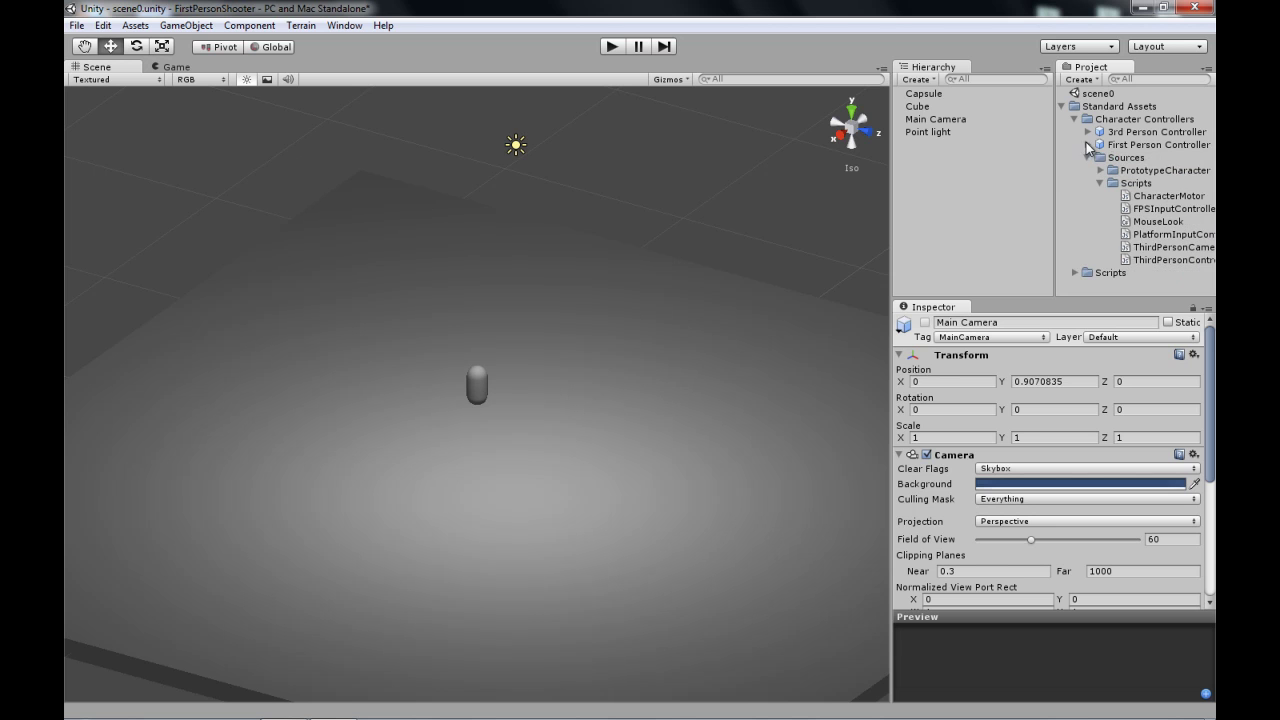
click(965, 172)
Step: Drag Main Camera onto the Capsule in the Hierarchy and nudge the Capsule to test it
middle_drag(662, 203, 708, 222)
click(927, 120)
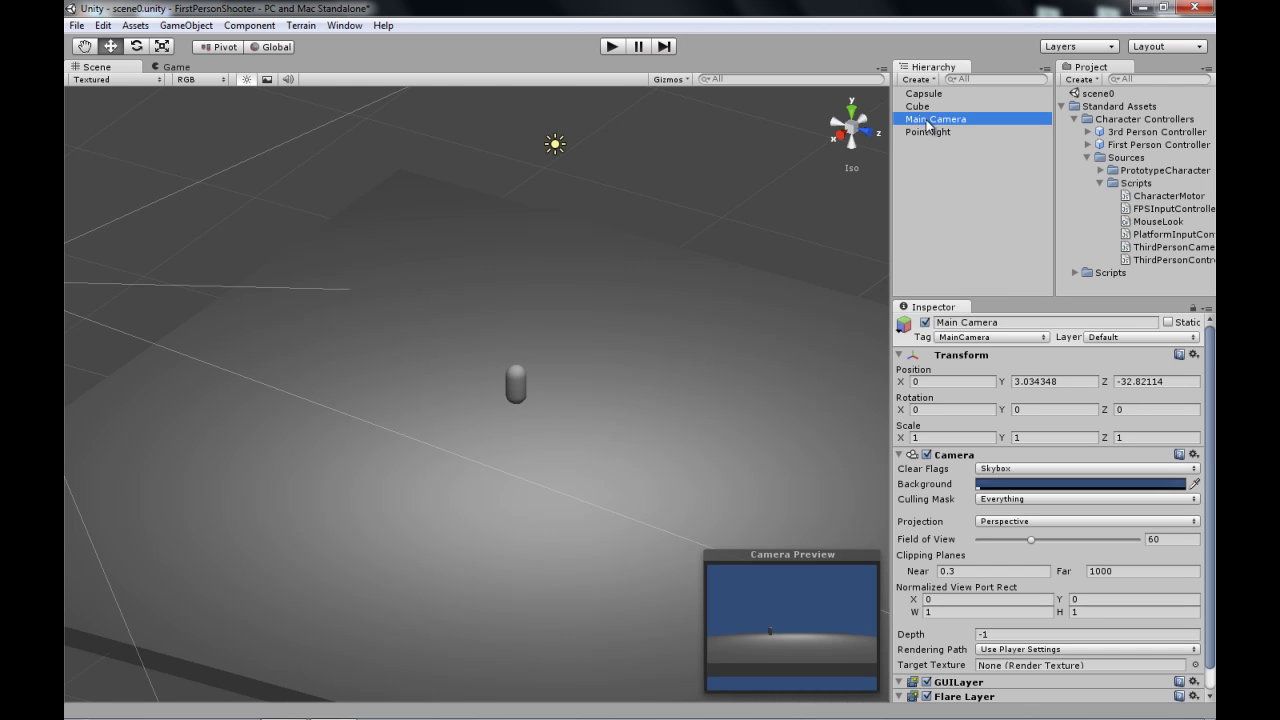
drag(926, 120, 936, 95)
middle_drag(668, 234, 742, 224)
click(912, 94)
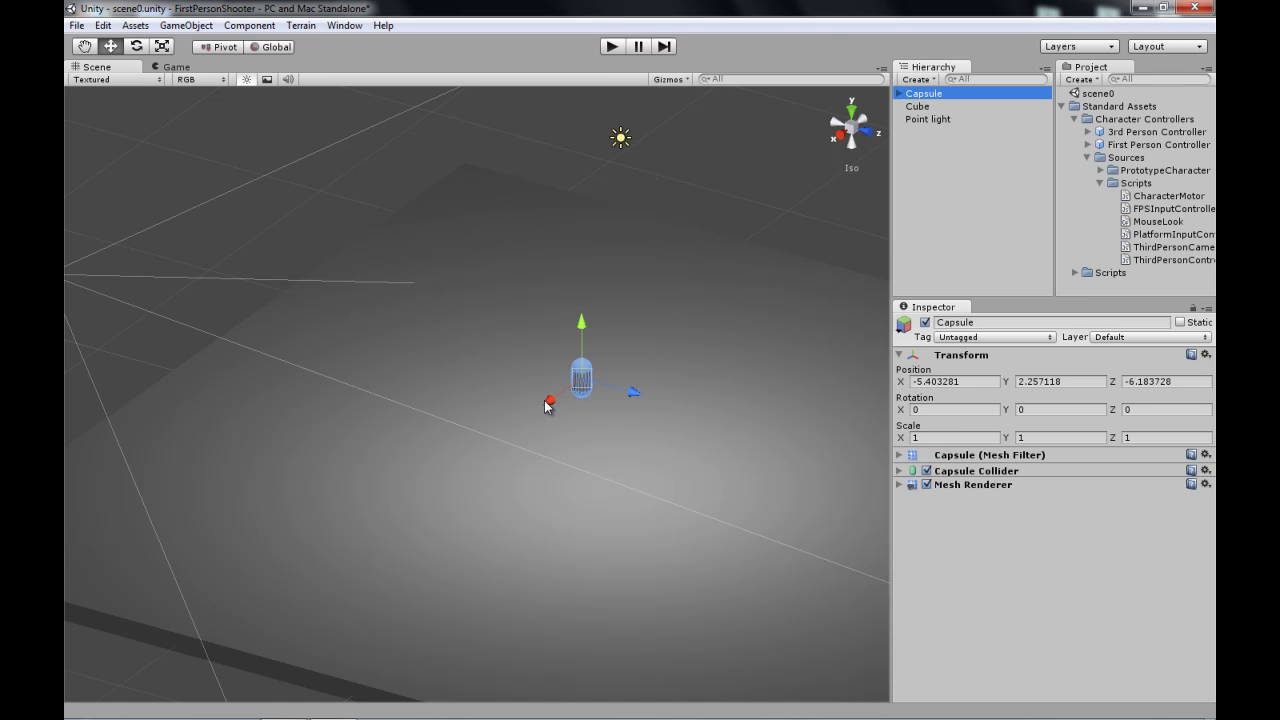
drag(548, 403, 575, 350)
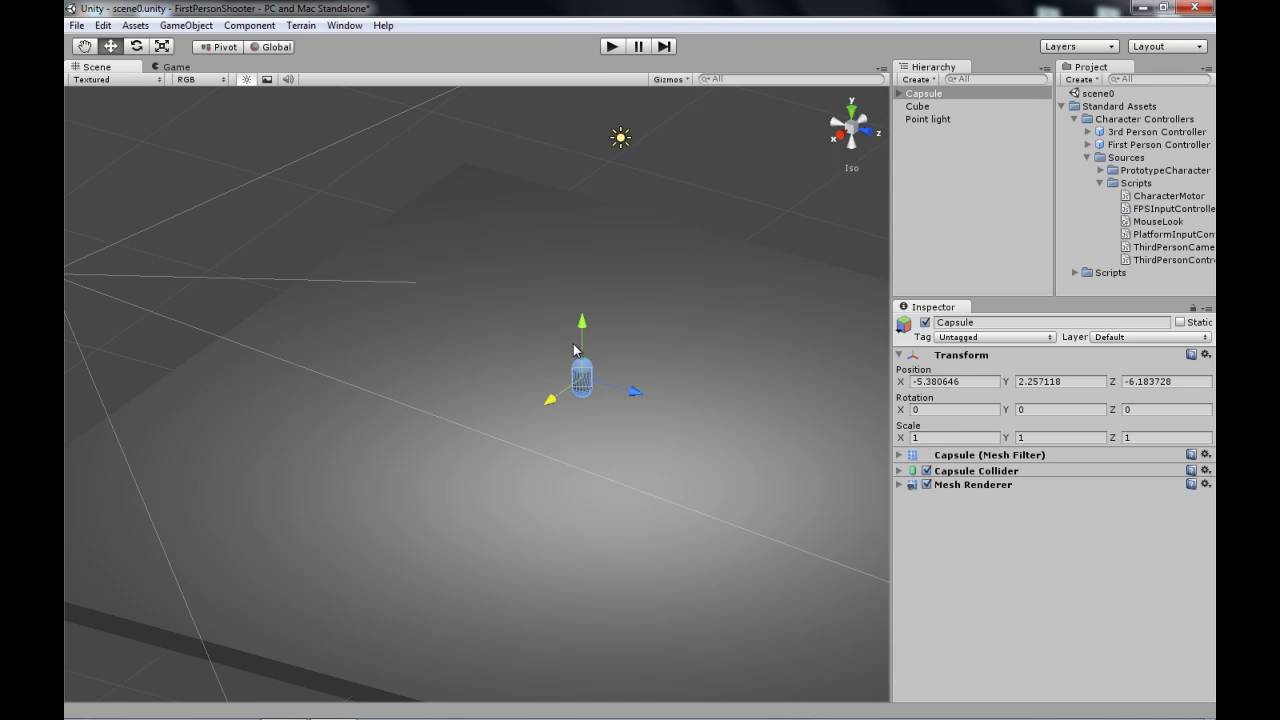
Step: Redo the parenting so Main Camera sits under Capsule, then select the child camera
click(899, 93)
click(931, 107)
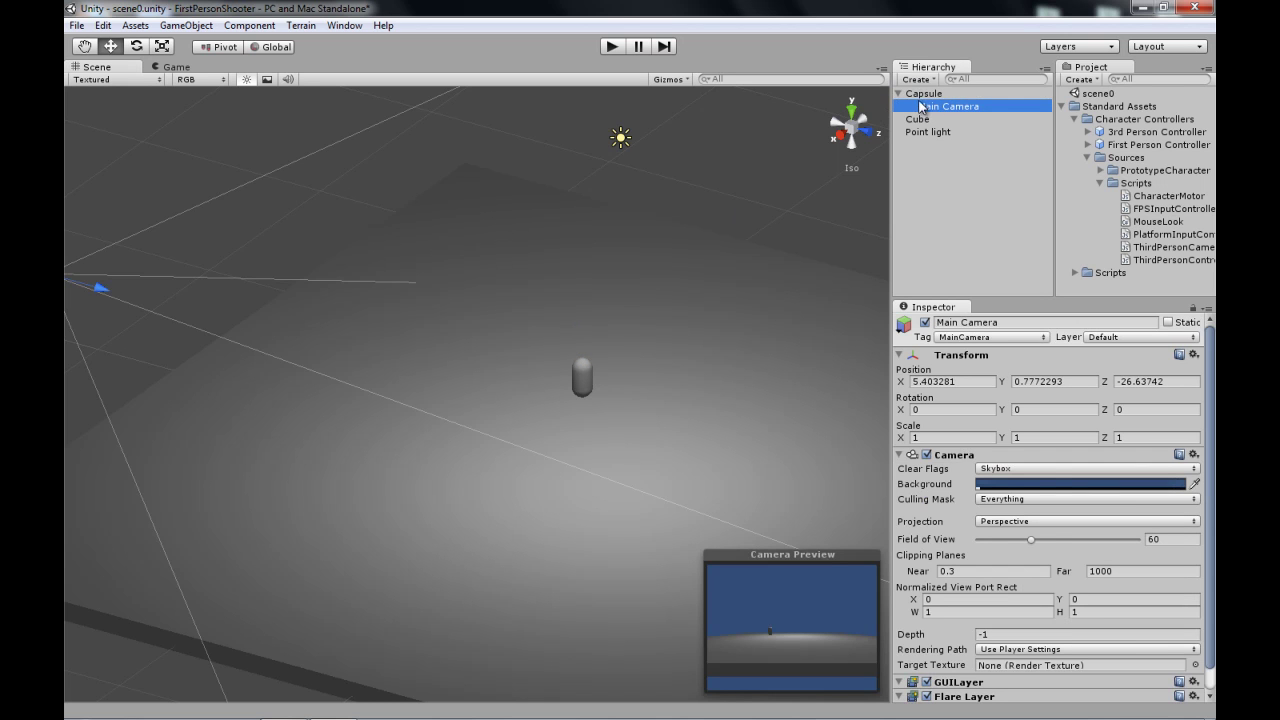
click(928, 94)
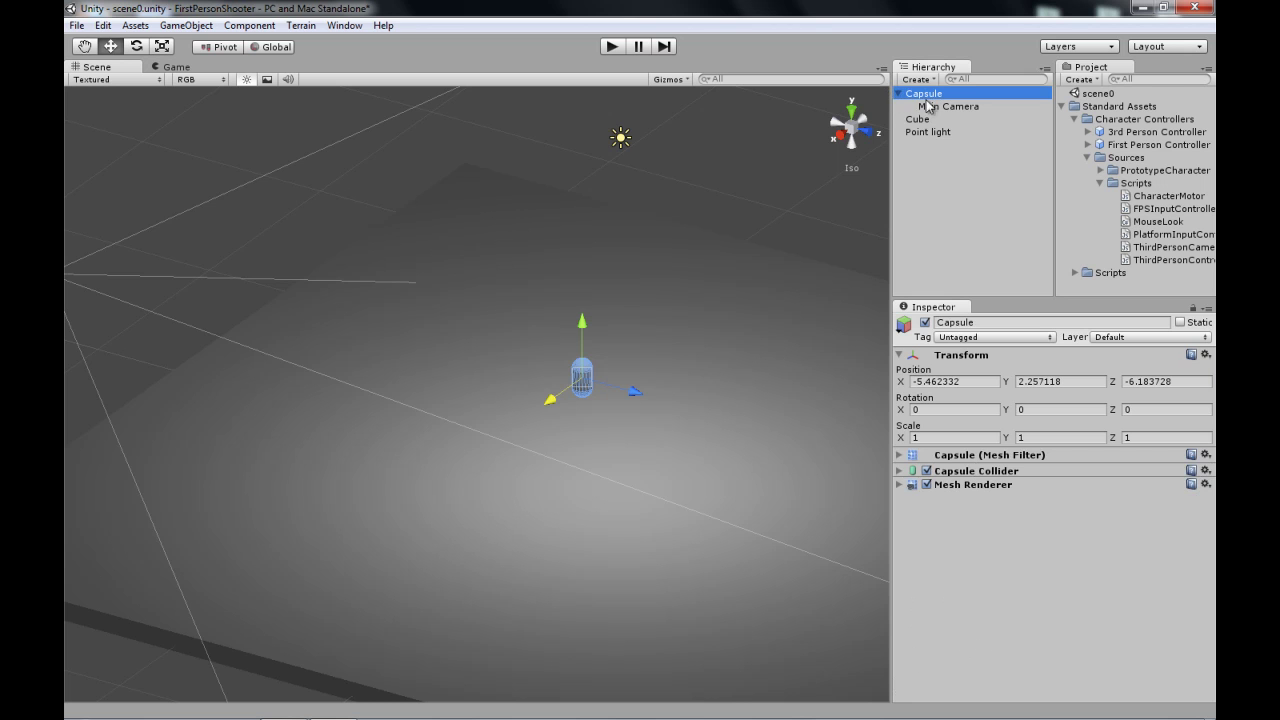
drag(941, 107, 939, 177)
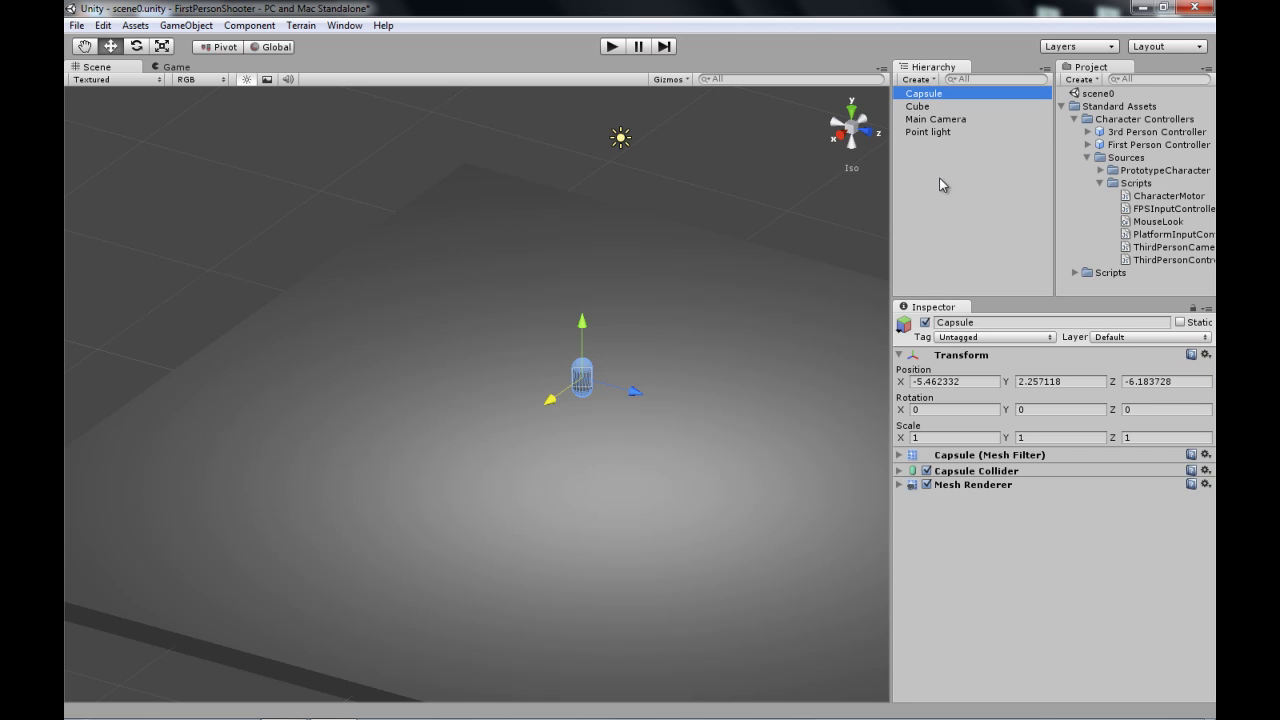
click(939, 120)
drag(939, 120, 938, 95)
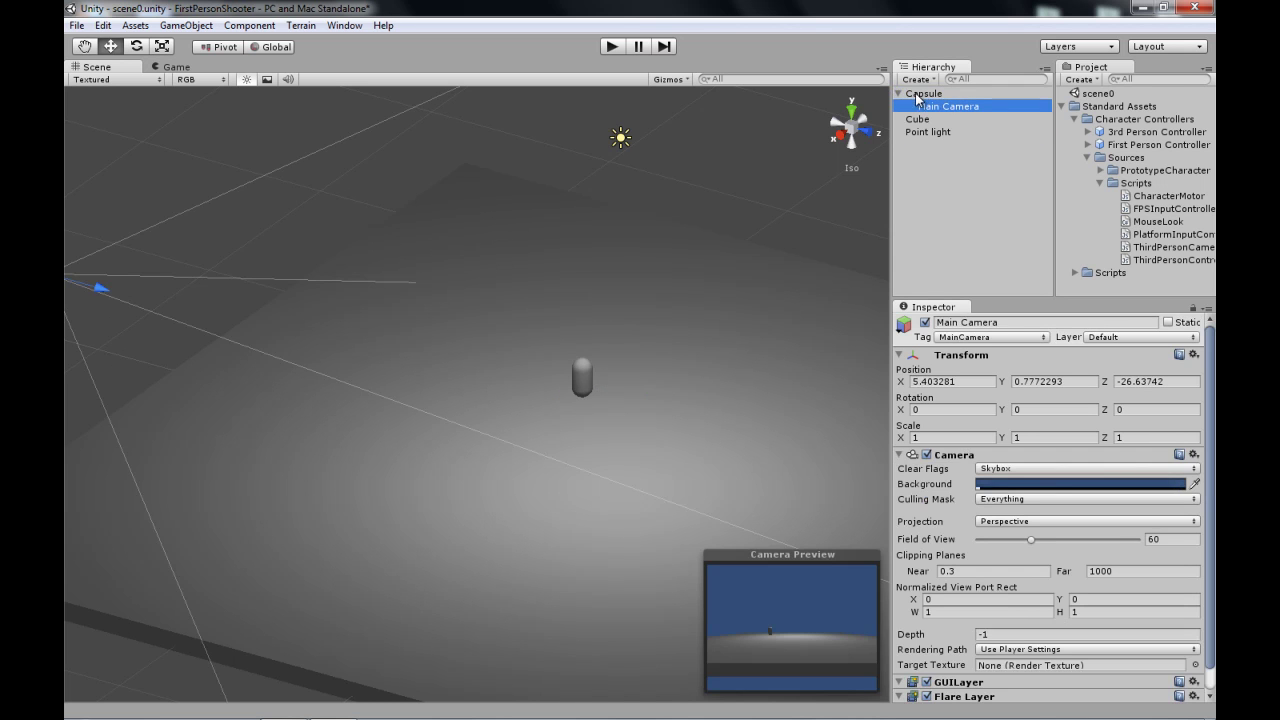
middle_drag(646, 226, 669, 227)
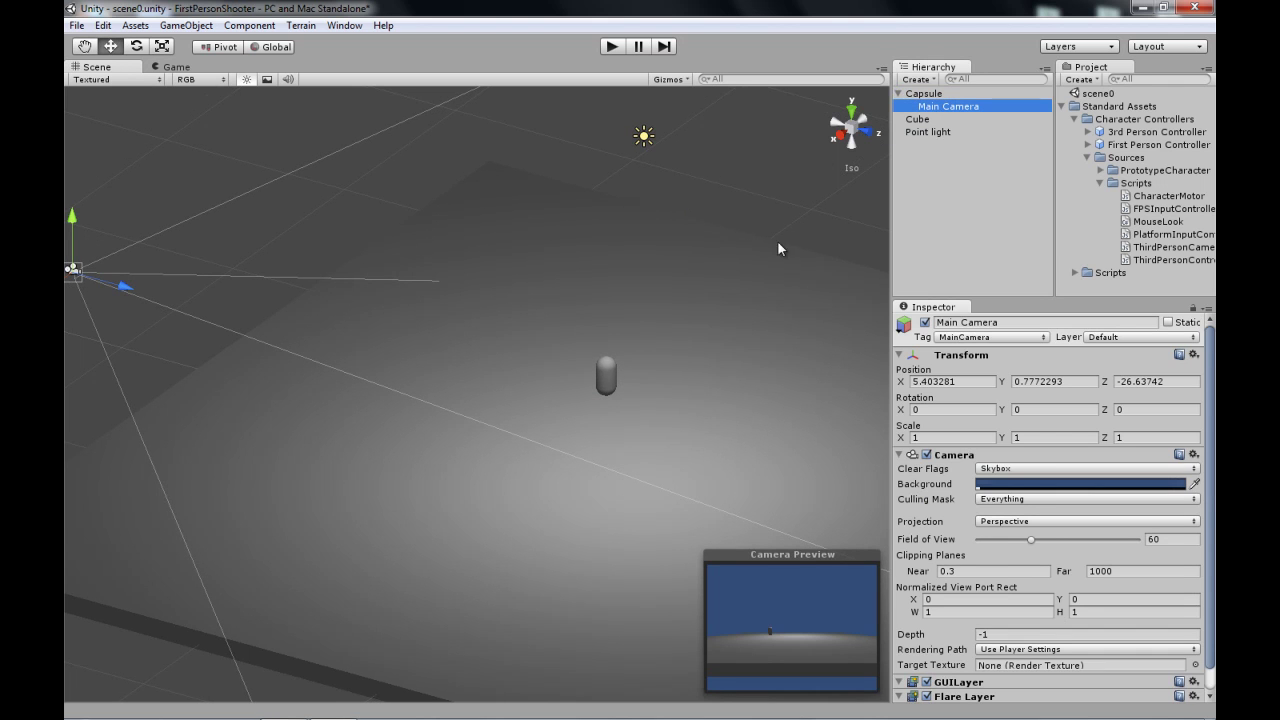
click(921, 94)
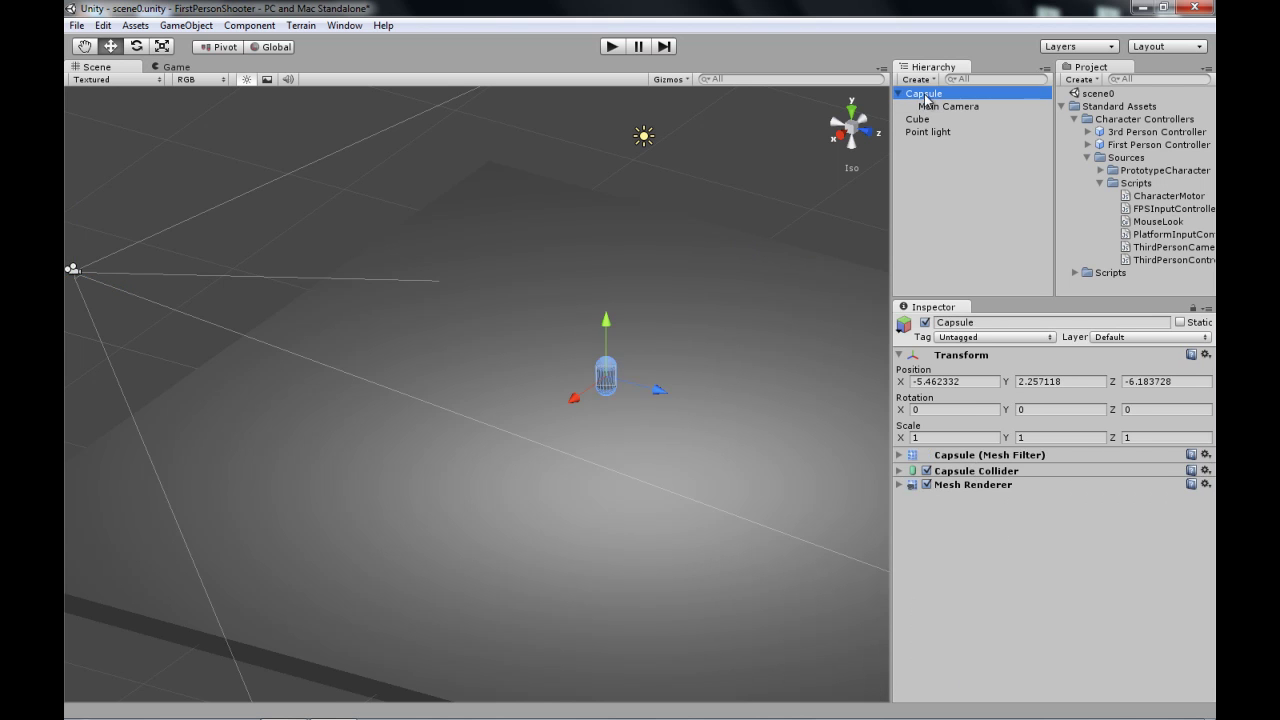
click(932, 106)
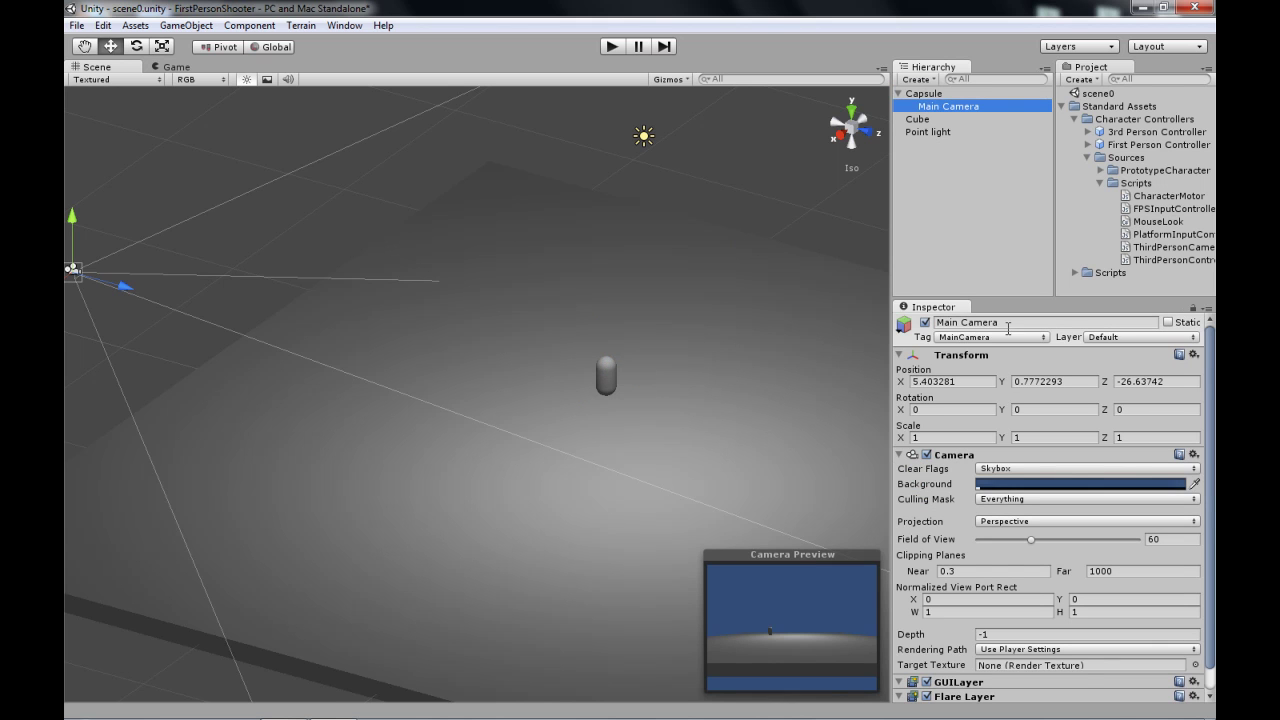
Step: Reset the Main Camera's Transform so it snaps to the Capsule's centre
click(1193, 354)
click(1124, 360)
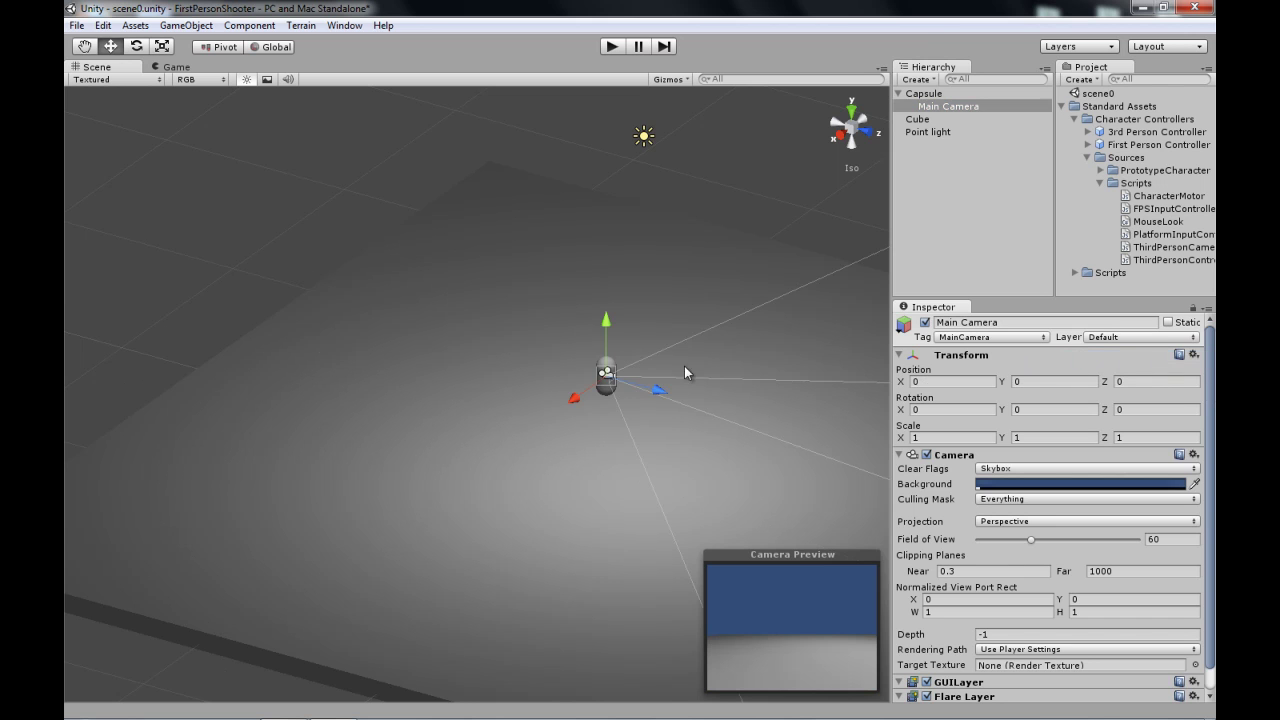
key(f)
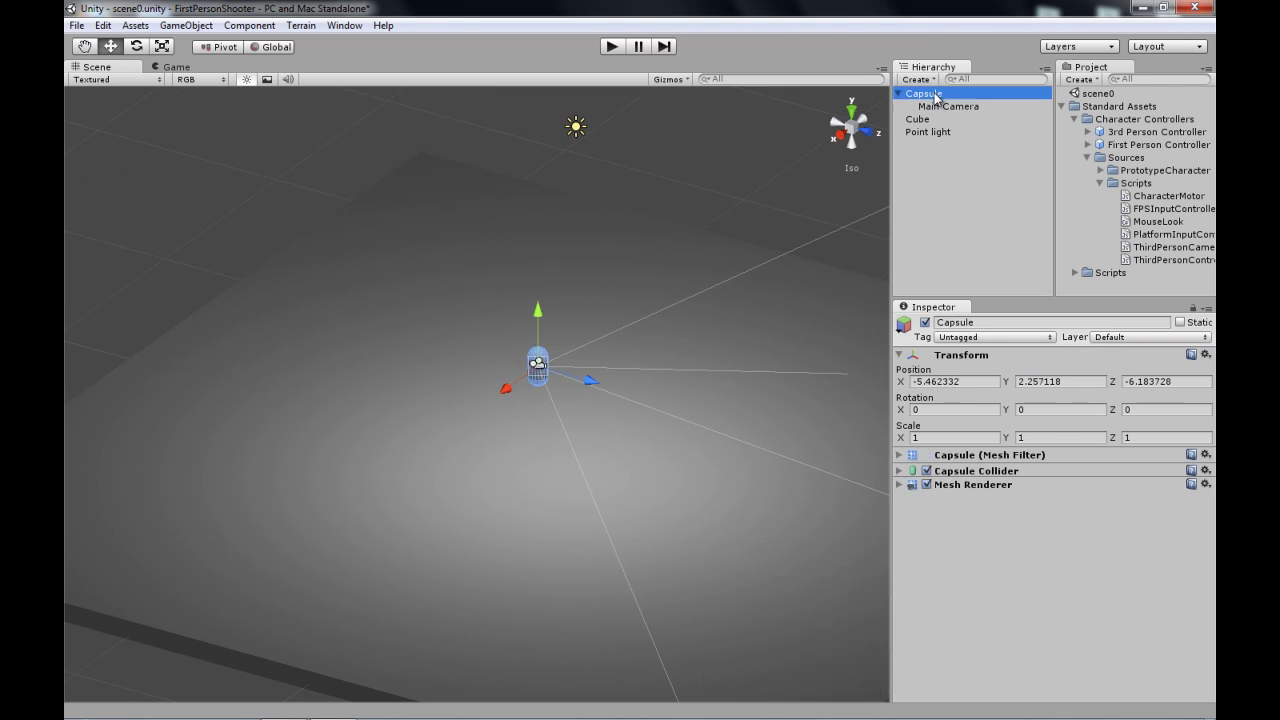
double_click(935, 97)
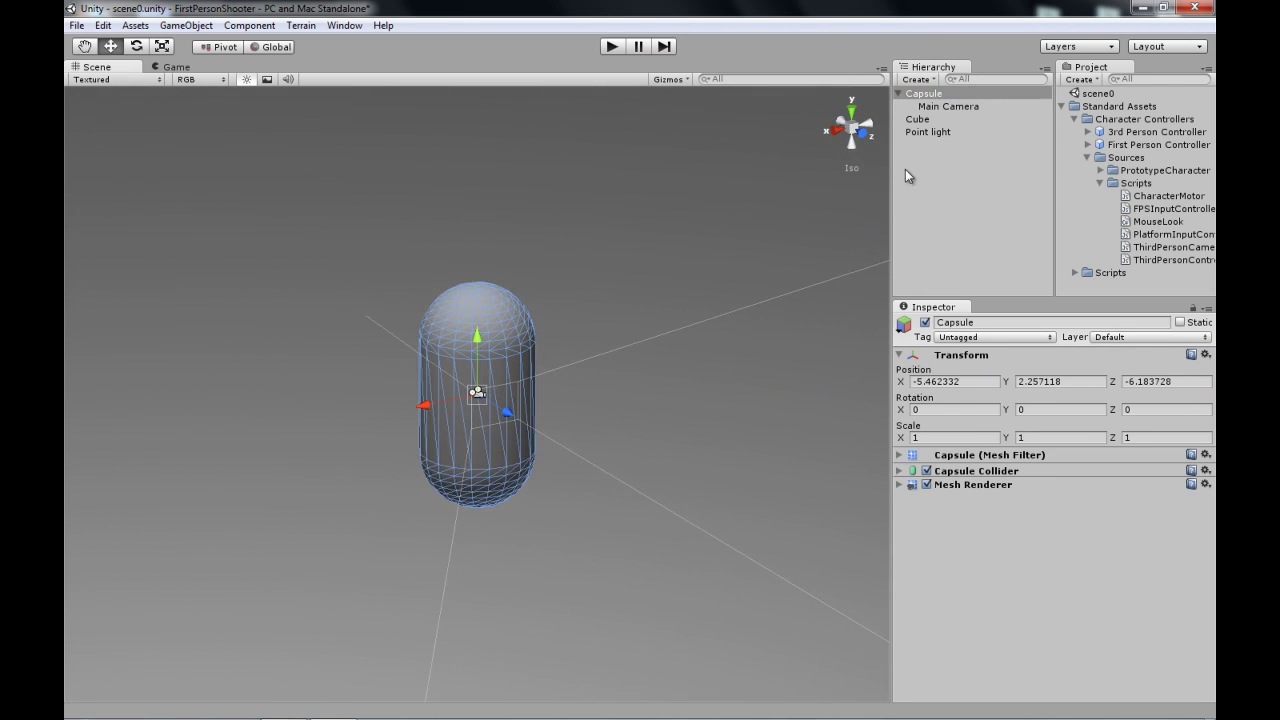
Step: Raise the camera inside the Capsule to about local Y 0.49, Z 0.18
click(948, 108)
drag(477, 344, 484, 270)
alt+drag(410, 316, 660, 323)
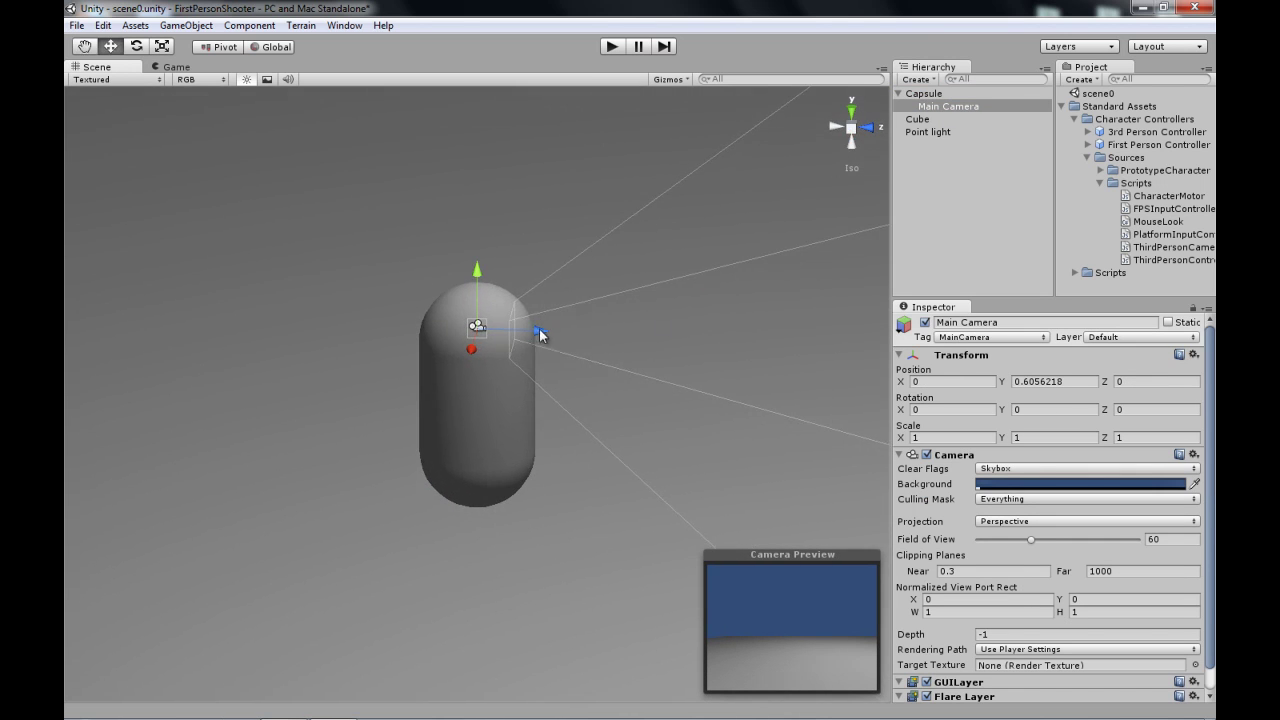
drag(539, 330, 559, 339)
drag(498, 275, 283, 300)
click(951, 272)
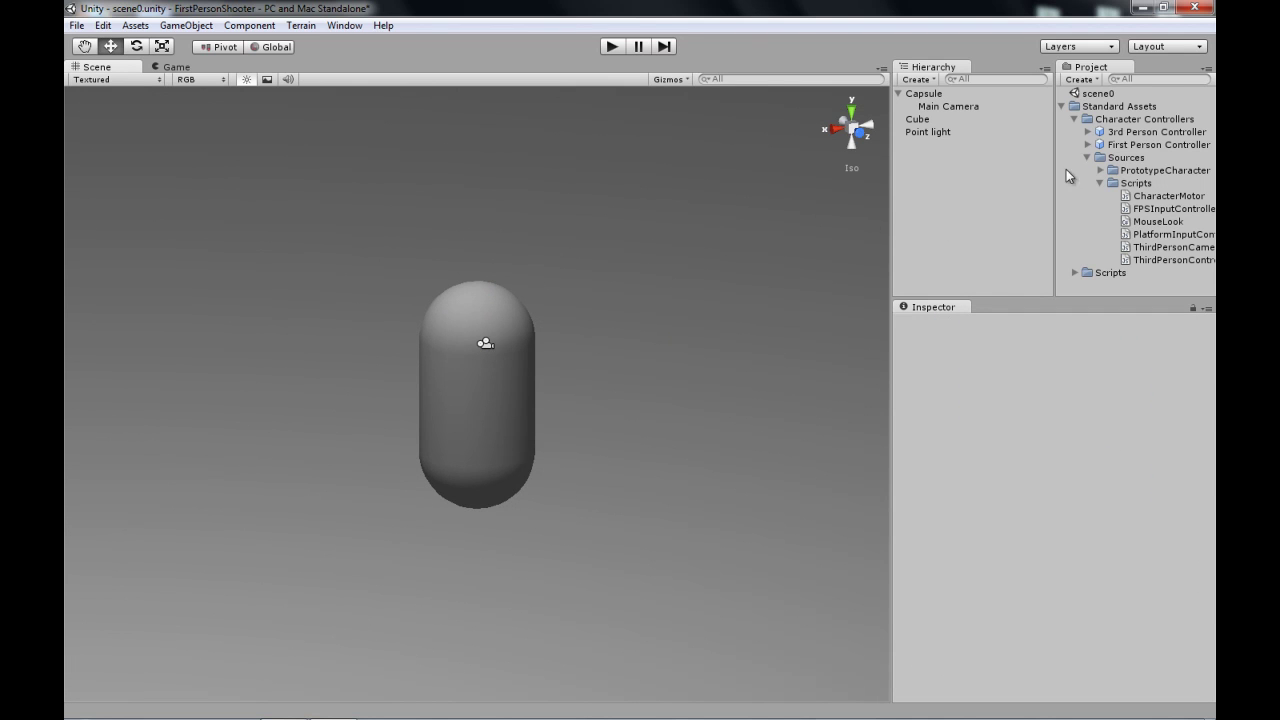
click(918, 94)
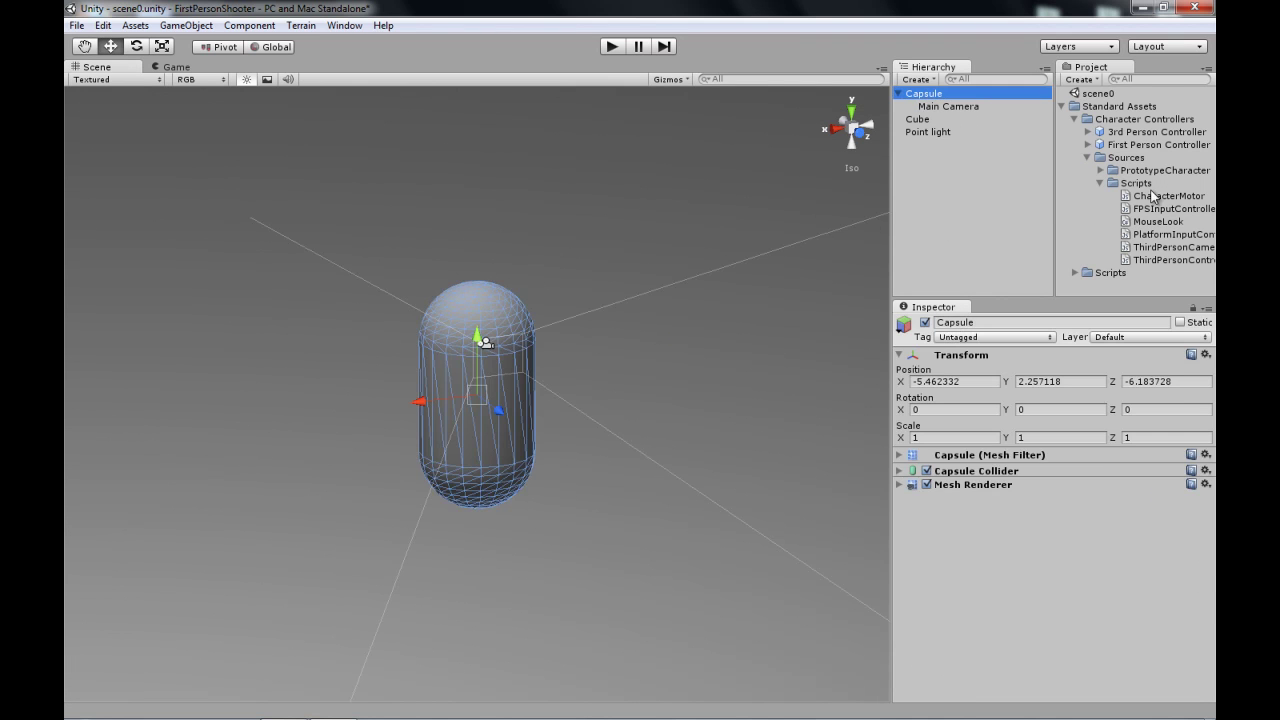
Step: Remove the Capsule Collider and attach the MouseLook script to the Capsule
right_click(957, 472)
click(1003, 508)
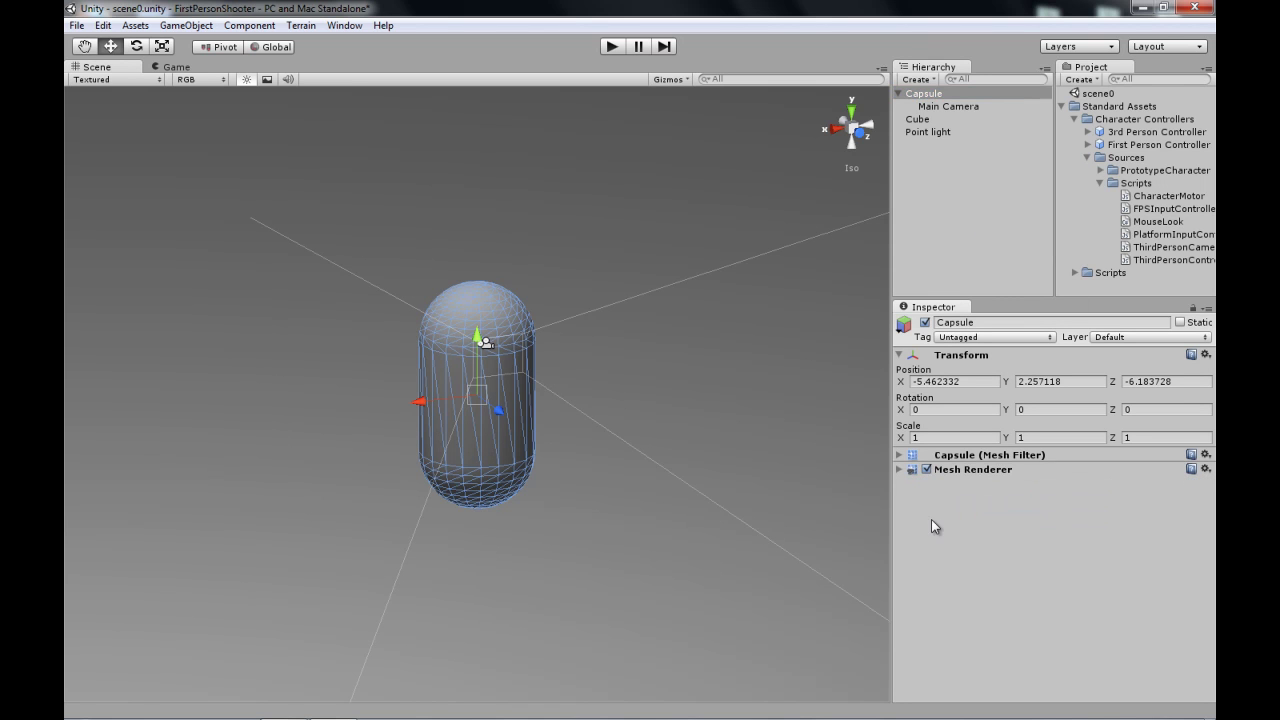
click(1157, 198)
click(1155, 209)
click(1152, 221)
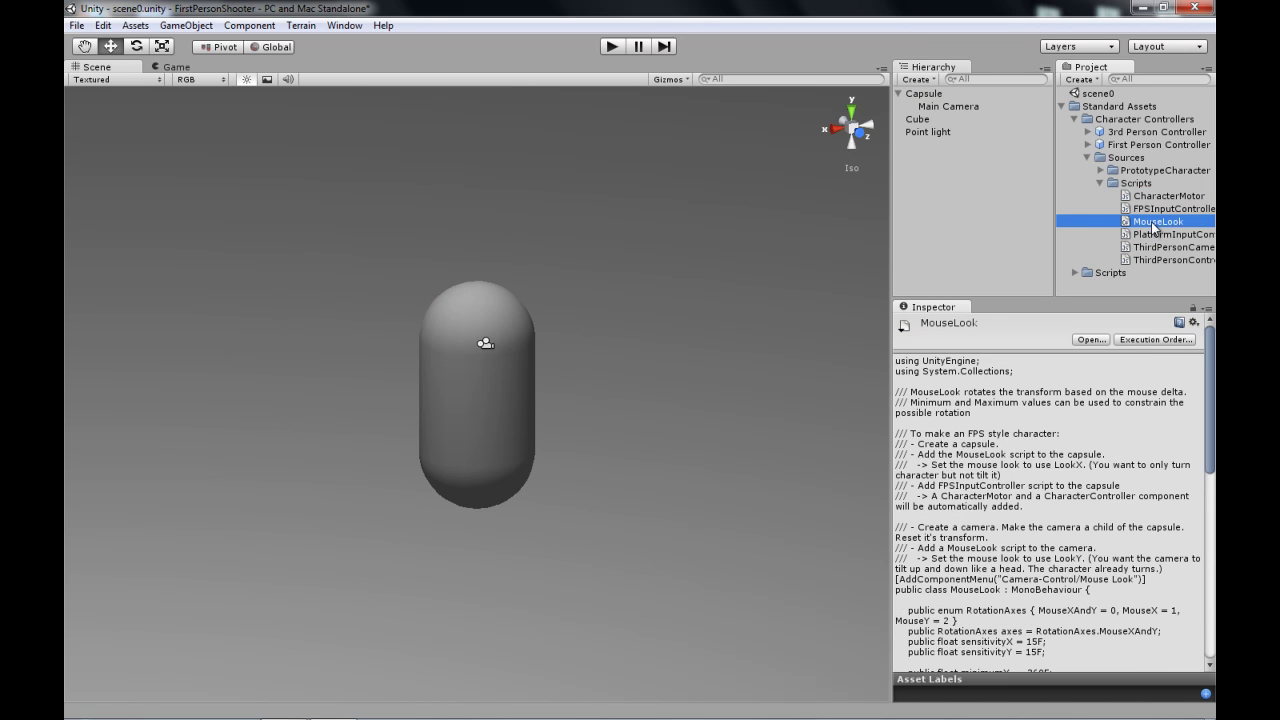
drag(1152, 226, 937, 95)
click(915, 94)
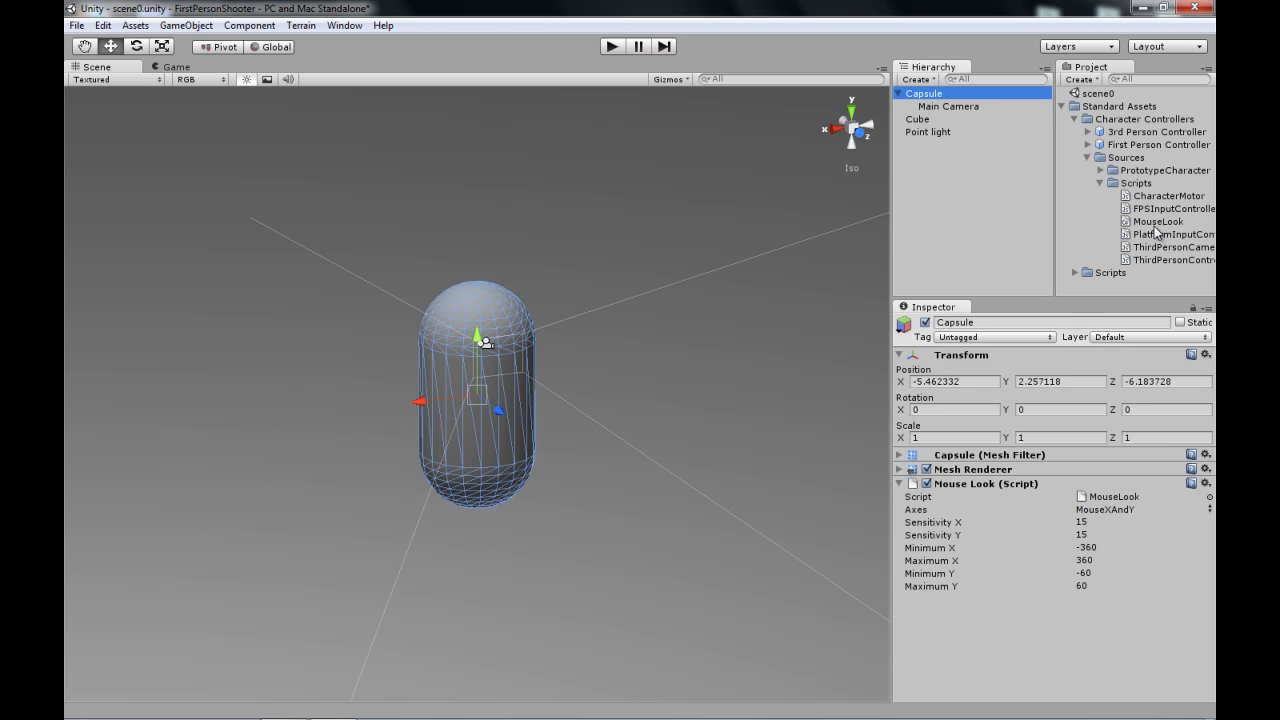
Step: Add FPSInputController to the Capsule, collapse its components, and enter Play mode
drag(1155, 210, 972, 615)
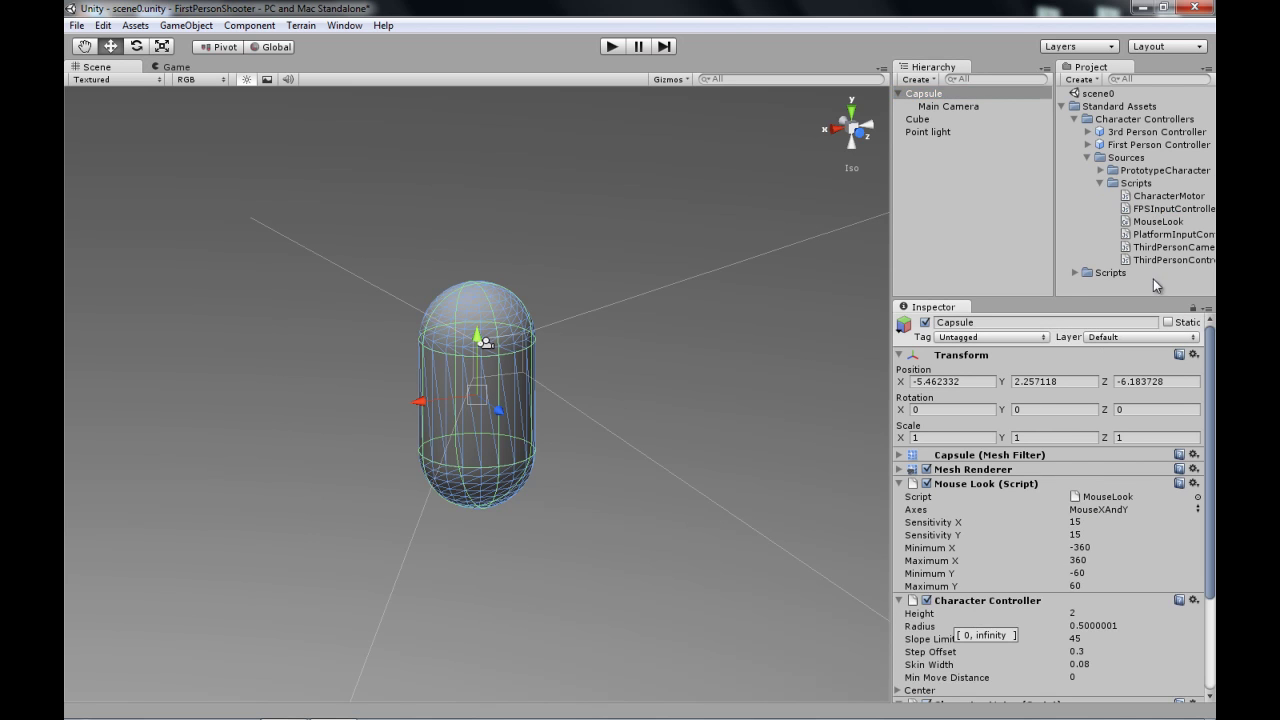
click(900, 484)
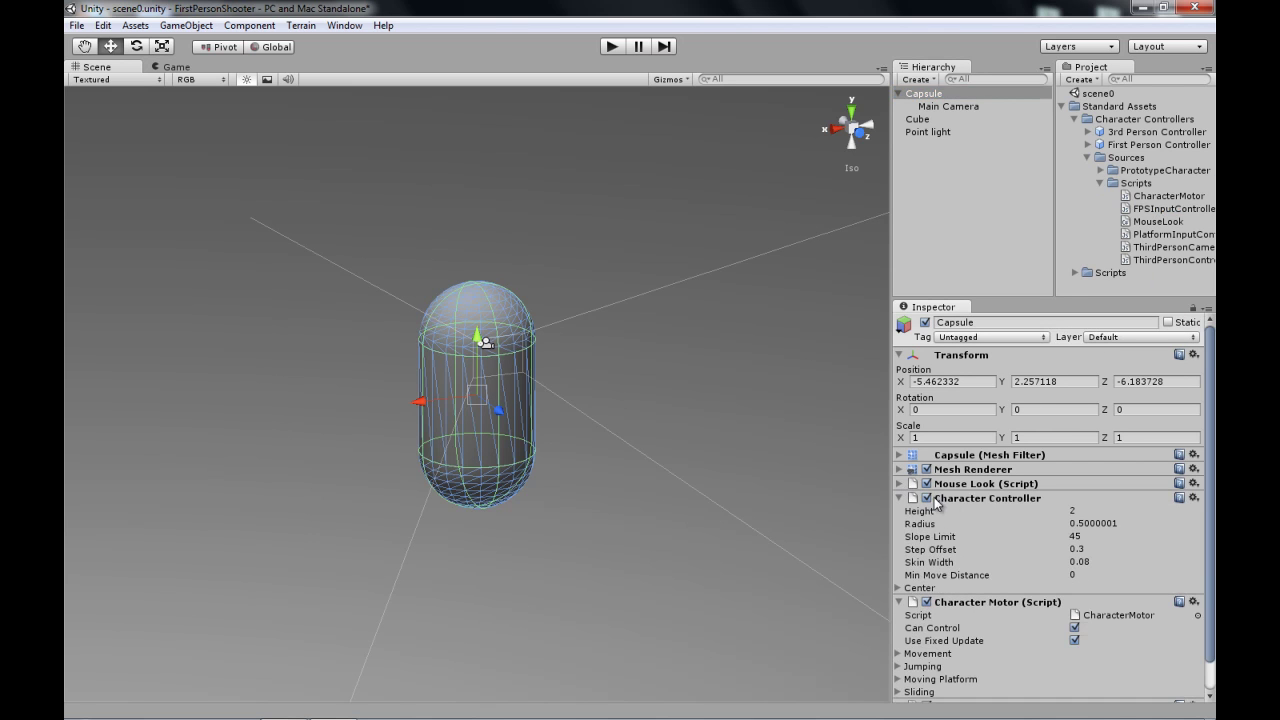
click(900, 498)
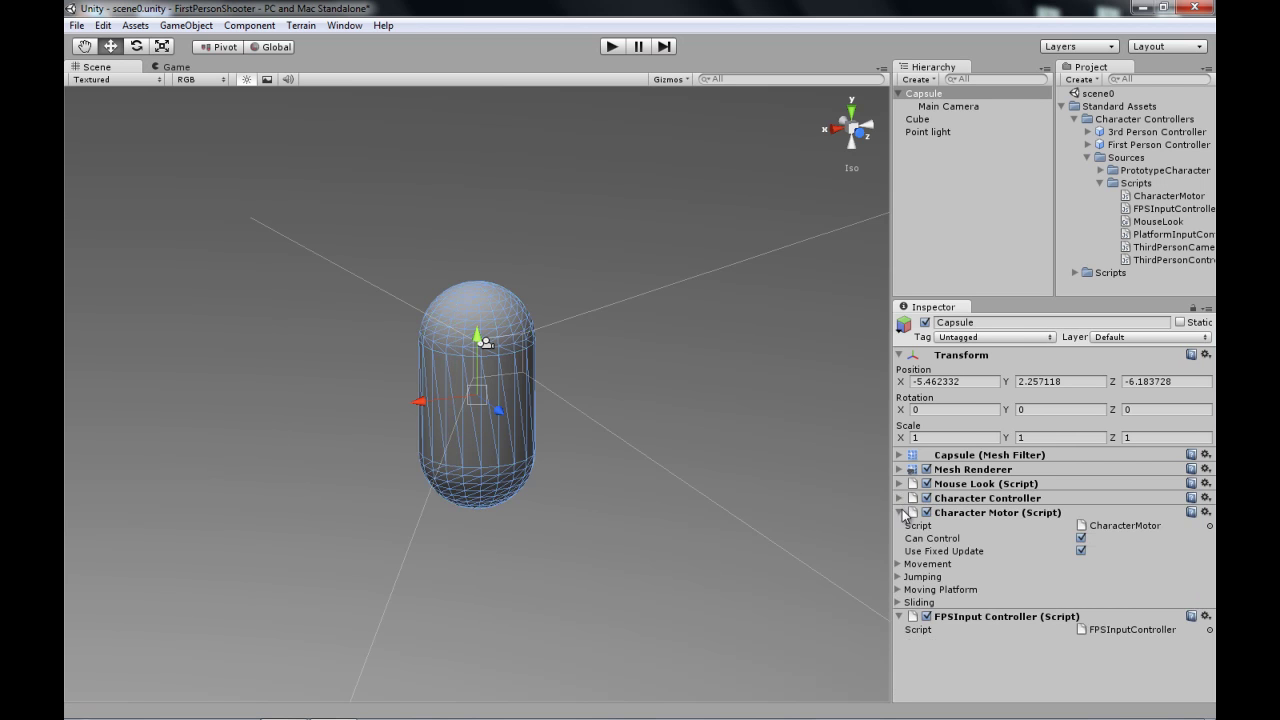
click(900, 512)
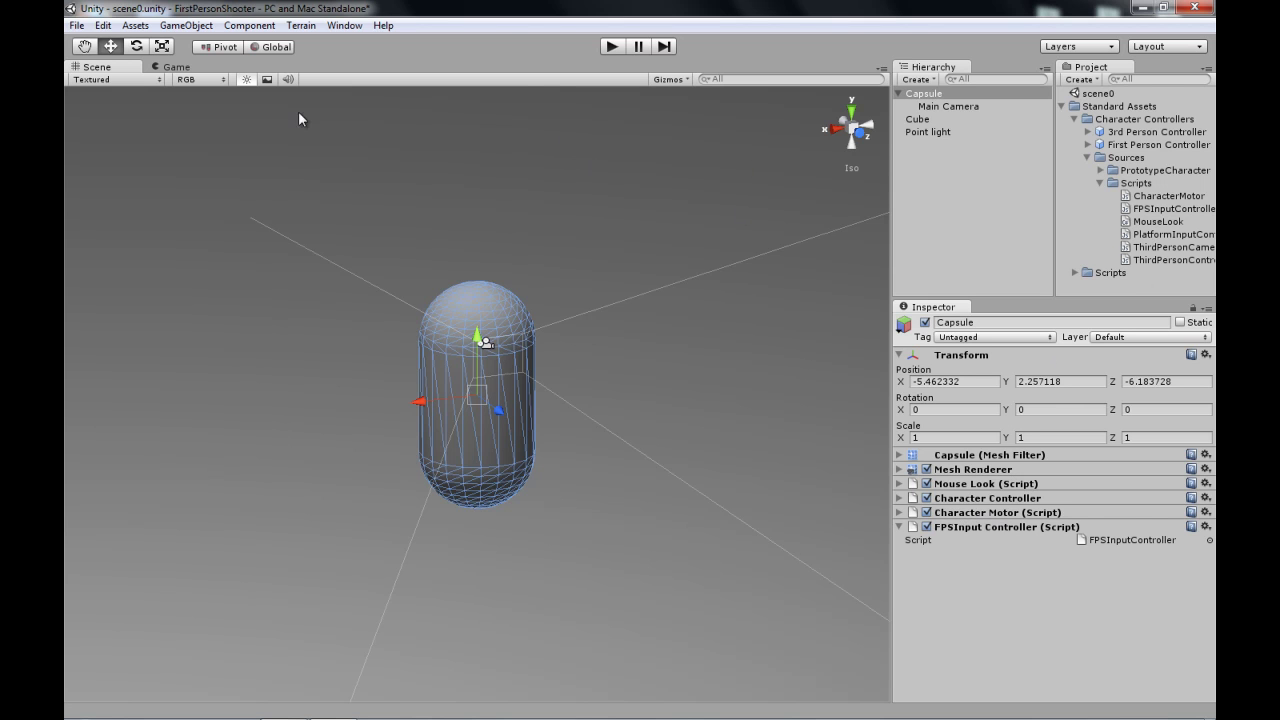
click(611, 46)
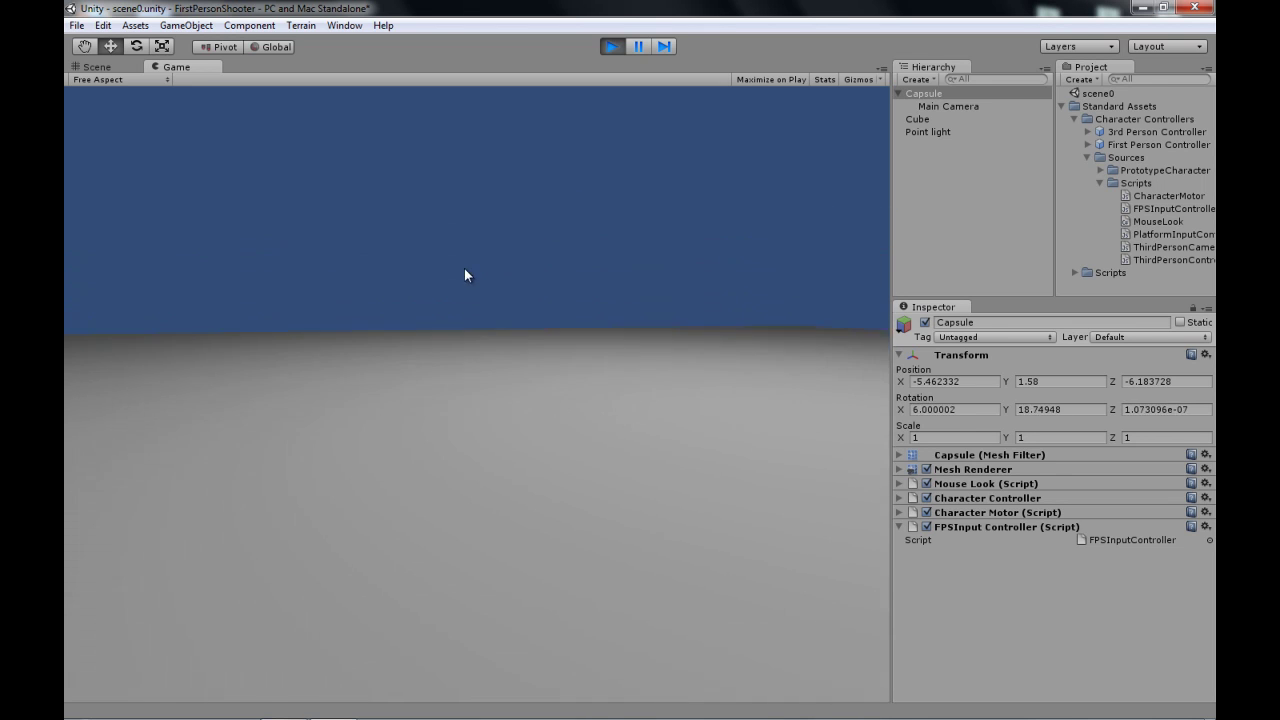
Step: Walk the player around the floor with W, S and A, then stop Play mode
key(w)
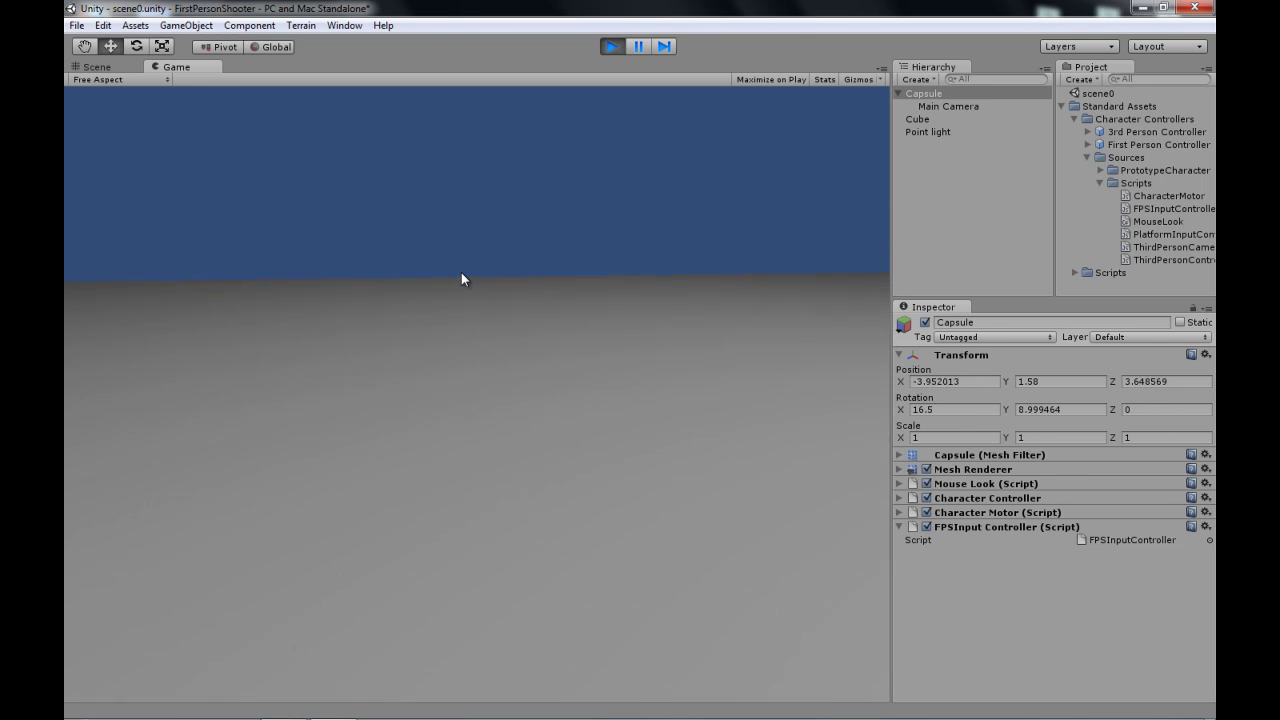
key(s)
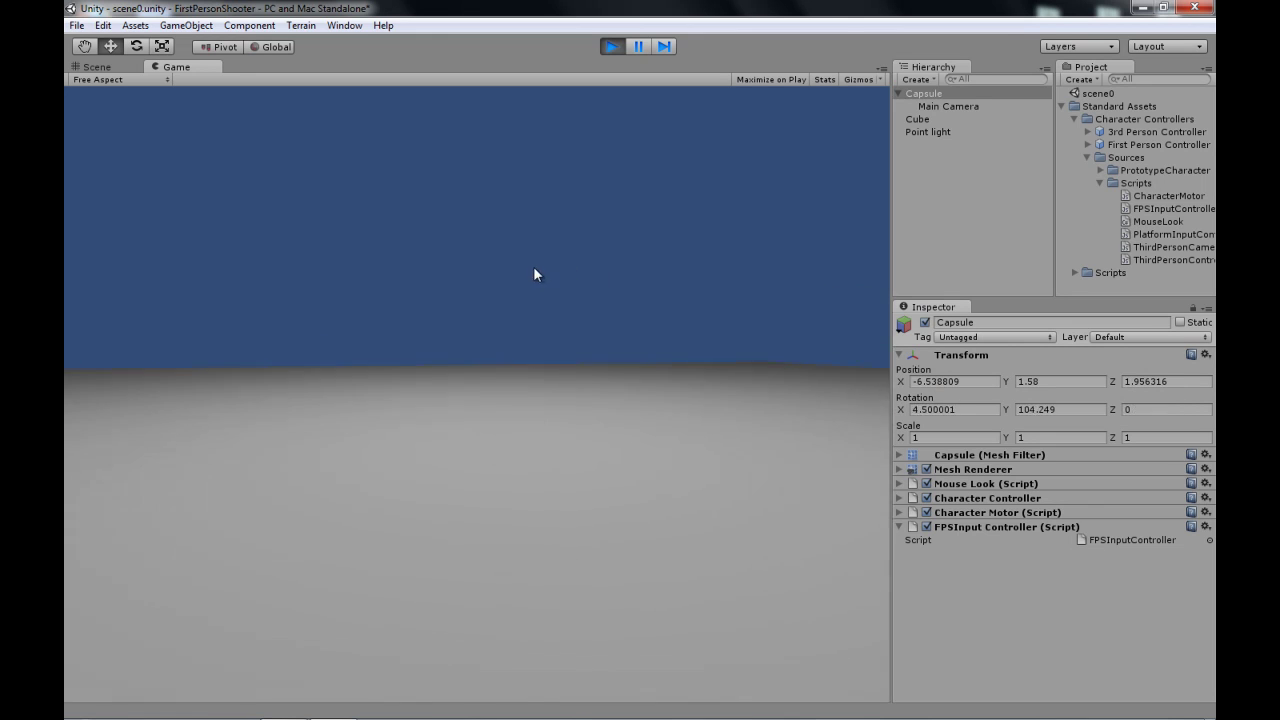
key(w)
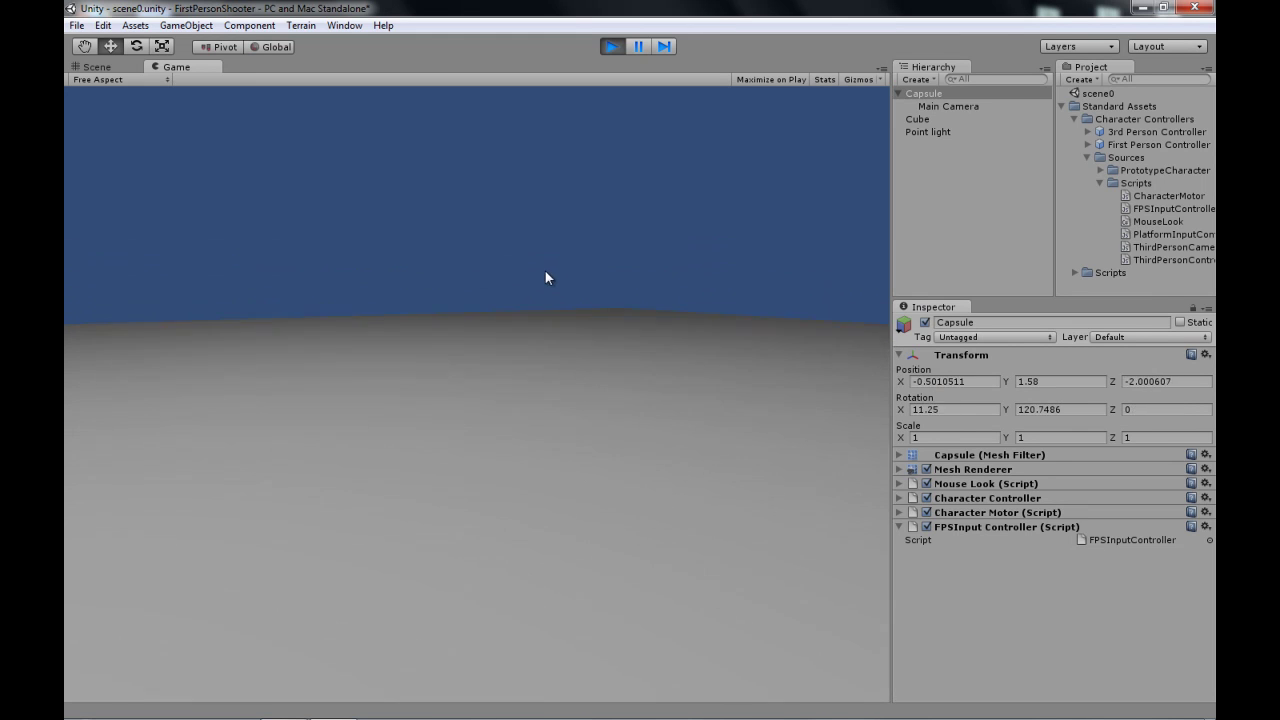
key(a)
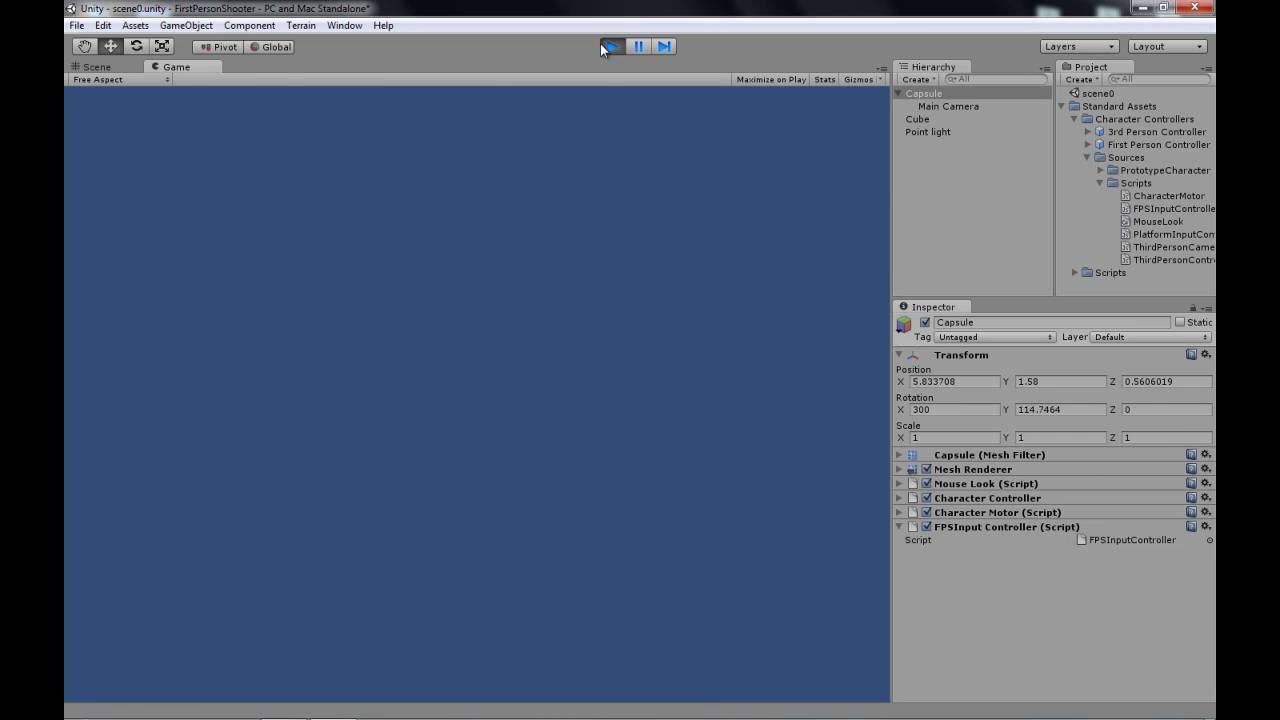
click(607, 46)
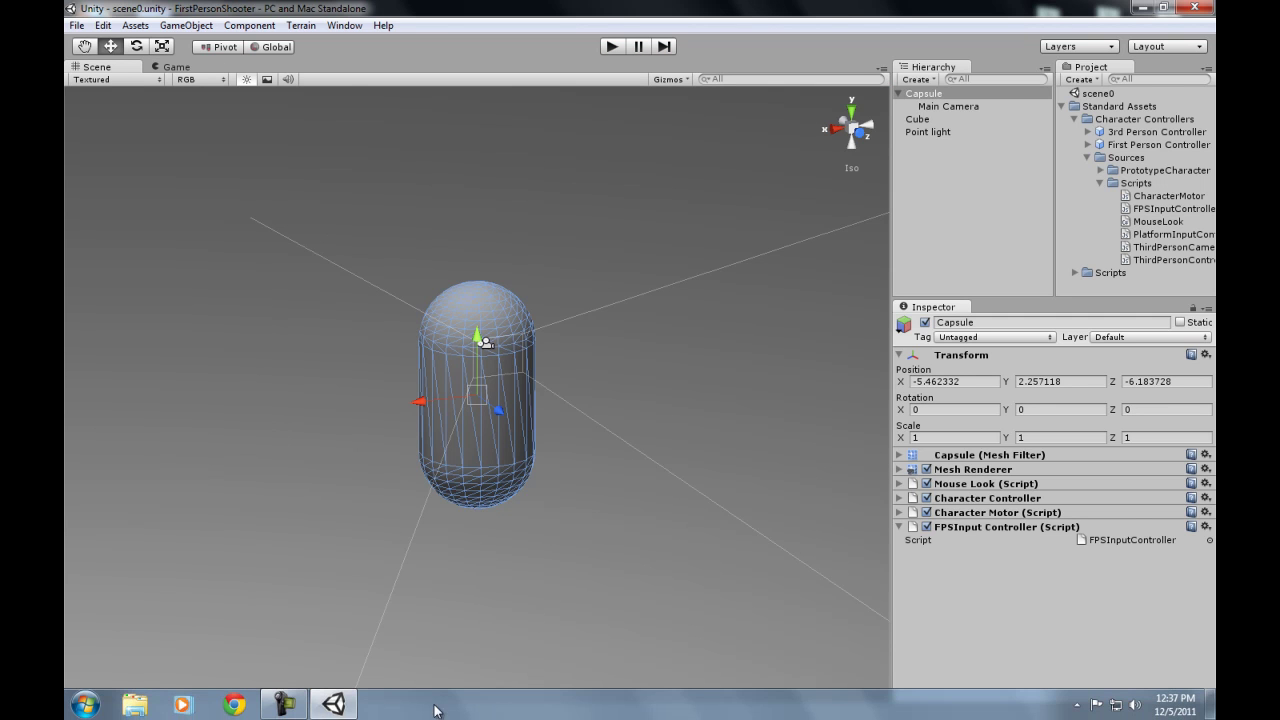
click(284, 710)
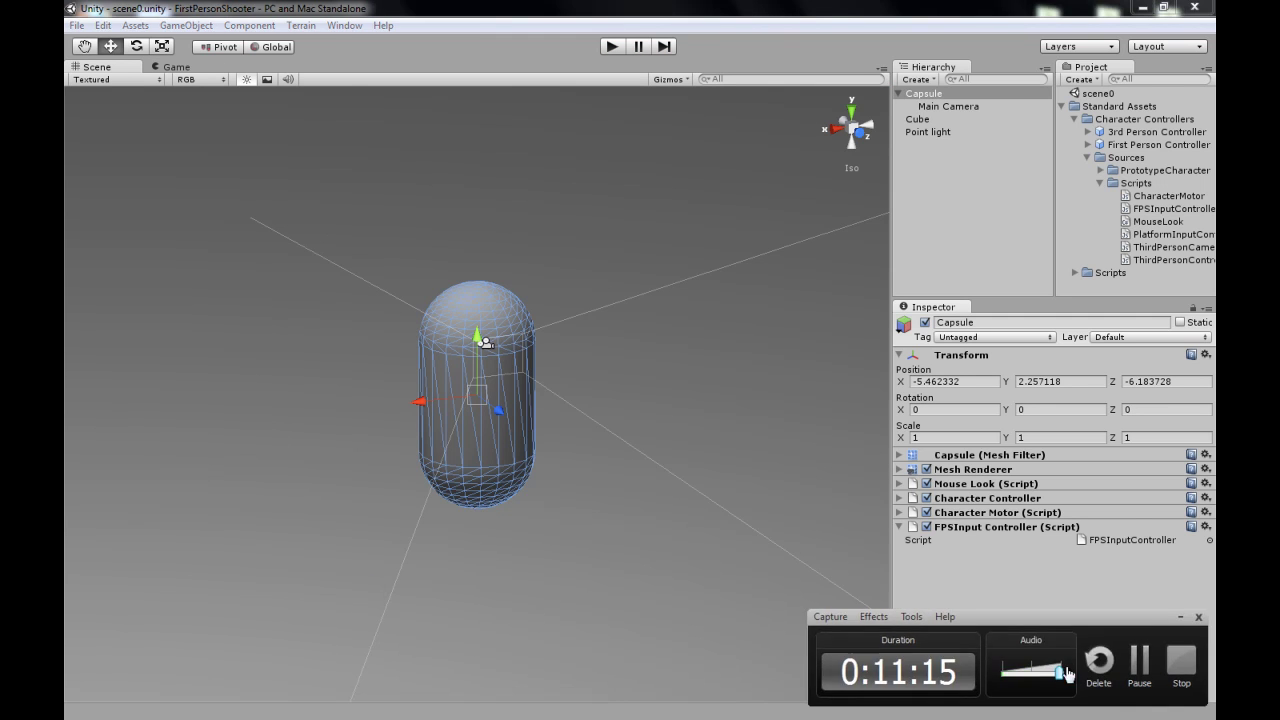